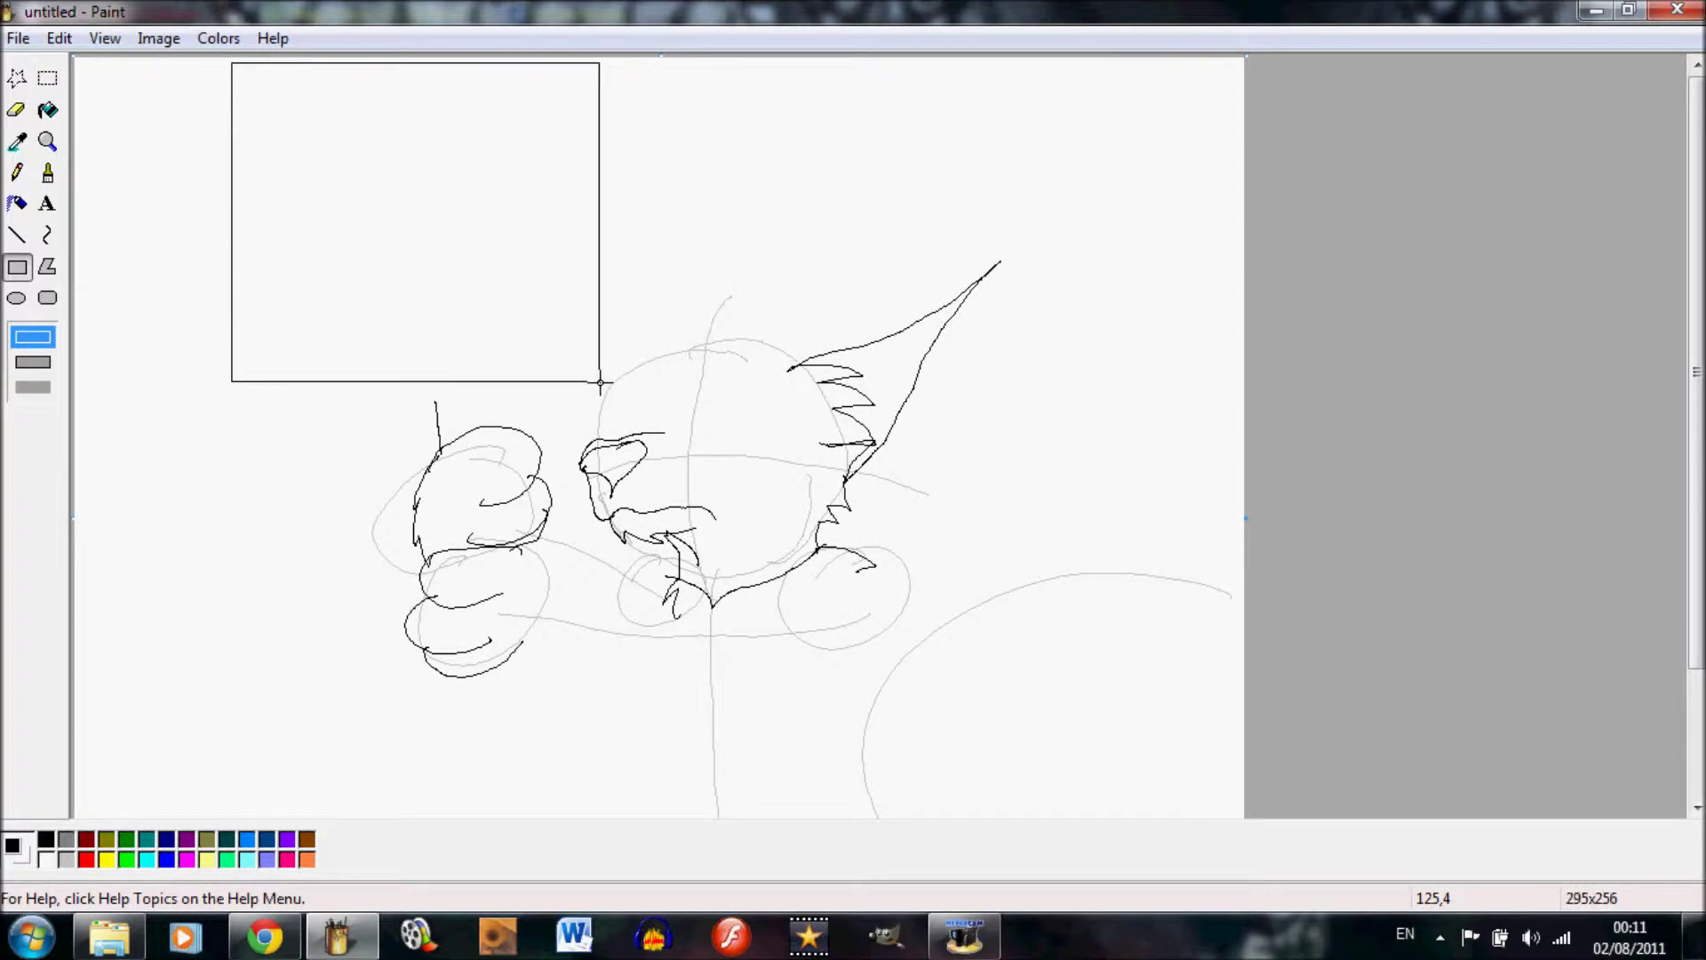
Move the selected pair of fists so they sit underneath the sign.
{"action": "left_click_drag", "start_coordinate": [453, 551], "coordinate": [392, 560]}
Draw the pole's edges between the sign and the fists and a spiky hairstyle around the head with the Pencil.
{"action": "left_click", "coordinate": [16, 173]}
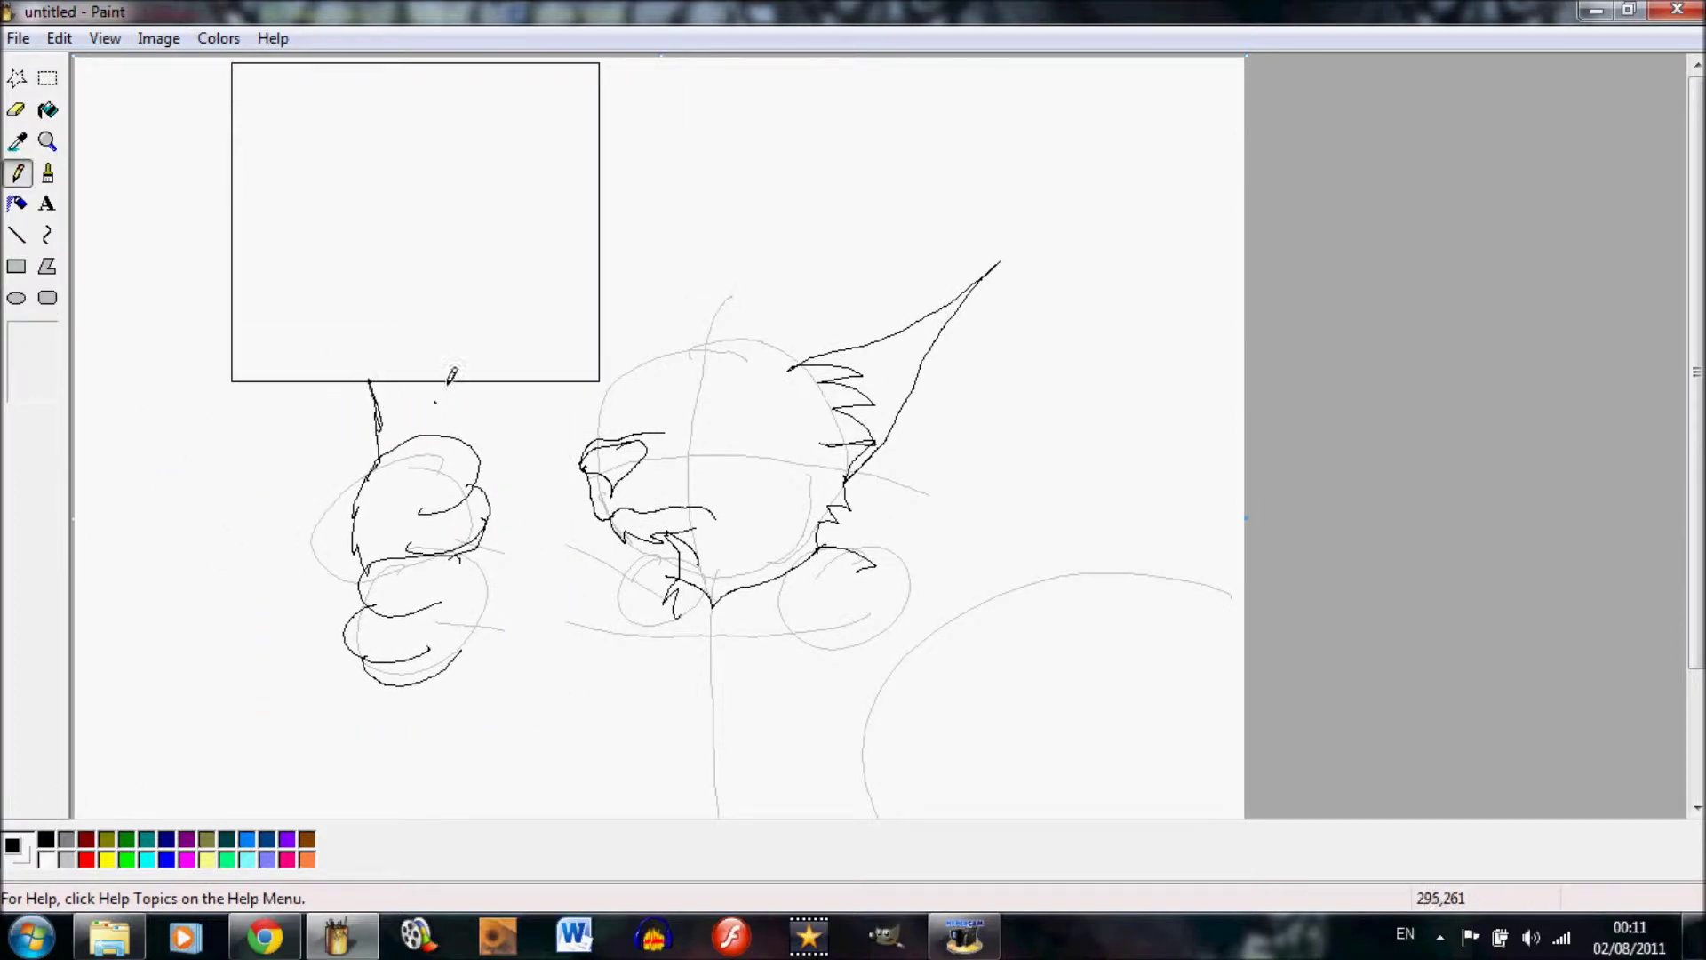
{"action": "left_click_drag", "start_coordinate": [835, 338], "coordinate": [780, 303]}
{"action": "left_click_drag", "start_coordinate": [780, 303], "coordinate": [688, 326]}
{"action": "left_click_drag", "start_coordinate": [688, 326], "coordinate": [642, 380]}
{"action": "left_click_drag", "start_coordinate": [642, 381], "coordinate": [690, 423]}
{"action": "left_click_drag", "start_coordinate": [690, 423], "coordinate": [730, 408]}
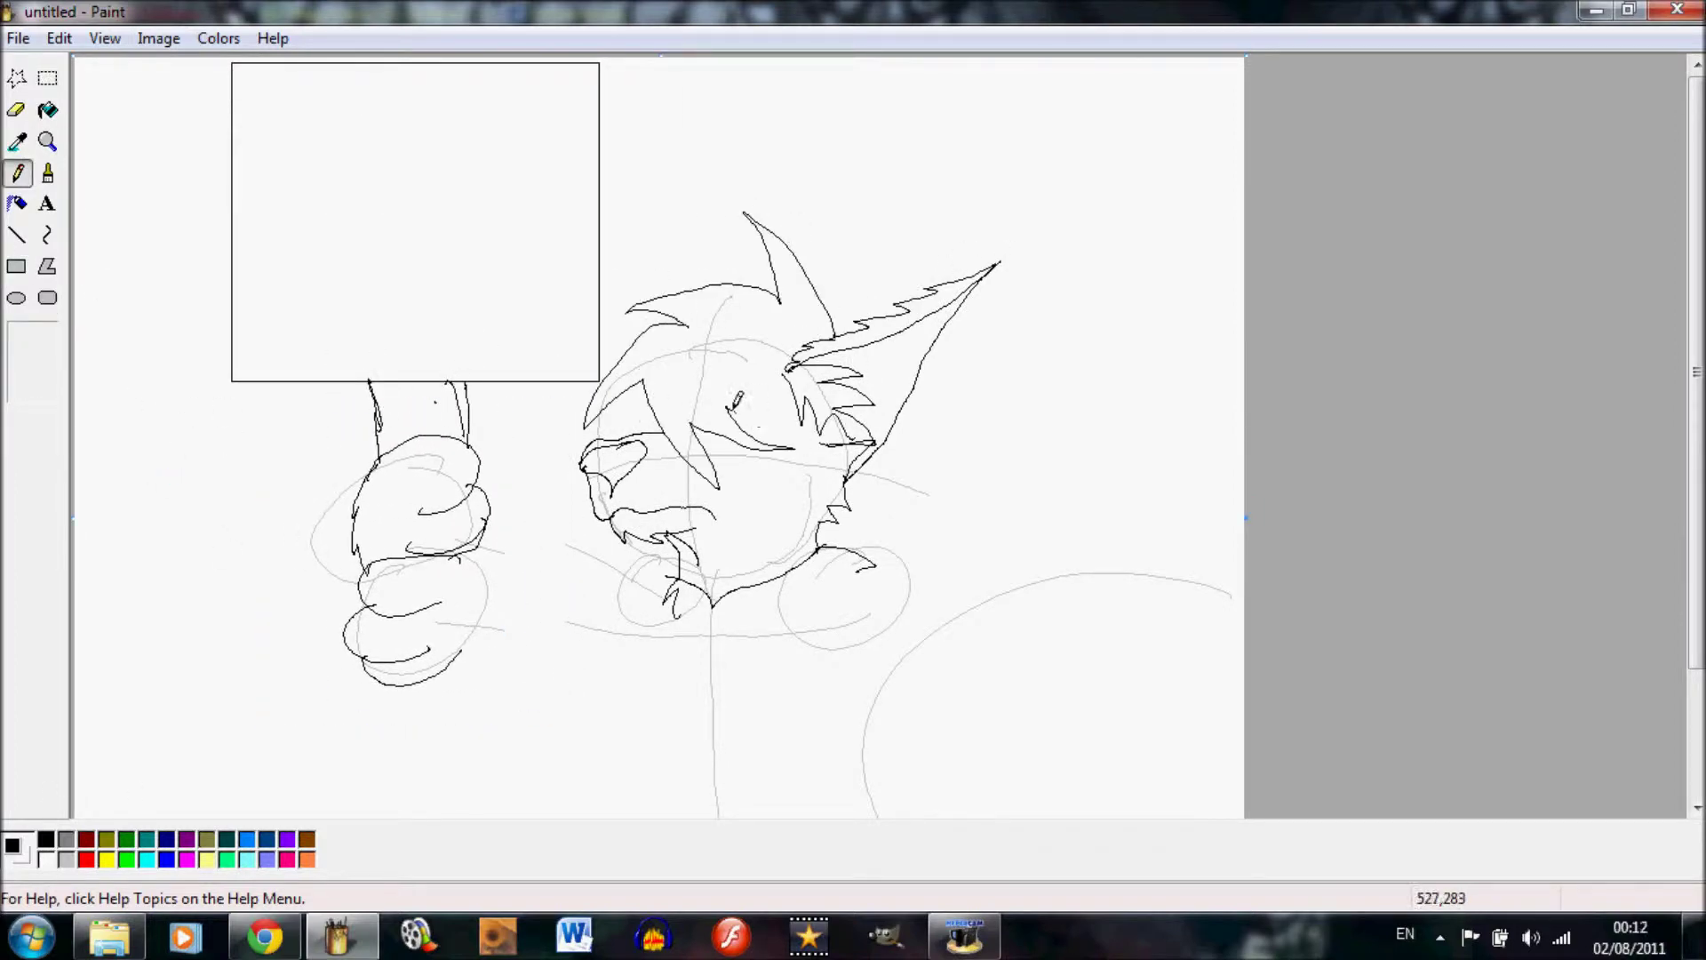
Erase the tall spike and the upper front edge of the hair outline.
{"action": "left_click", "coordinate": [16, 110]}
{"action": "mouse_move", "coordinate": [596, 331]}
{"action": "left_mouse_down"}
{"action": "mouse_move", "coordinate": [626, 354]}
{"action": "mouse_move", "coordinate": [575, 375]}
{"action": "left_mouse_up"}
{"action": "mouse_move", "coordinate": [608, 321]}
{"action": "left_mouse_down"}
{"action": "mouse_move", "coordinate": [615, 426]}
{"action": "mouse_move", "coordinate": [788, 251]}
{"action": "mouse_move", "coordinate": [757, 228]}
{"action": "left_mouse_up"}
{"action": "left_click", "coordinate": [16, 172]}
{"action": "left_click", "coordinate": [18, 79]}
{"action": "left_click", "coordinate": [16, 111]}
{"action": "left_click", "coordinate": [16, 172]}
{"action": "mouse_move", "coordinate": [812, 284]}
{"action": "left_mouse_down"}
{"action": "mouse_move", "coordinate": [747, 221]}
{"action": "mouse_move", "coordinate": [607, 338]}
{"action": "left_mouse_up"}
{"action": "key", "text": "ctrl+z"}
{"action": "key", "text": "ctrl+z"}
Erase the leftover hair line near the ear and redraw the hair's spiky top outline with the Pencil.
{"action": "left_click", "coordinate": [16, 110]}
{"action": "left_click_drag", "start_coordinate": [809, 281], "coordinate": [830, 320]}
{"action": "left_click", "coordinate": [16, 172]}
{"action": "left_click_drag", "start_coordinate": [663, 322], "coordinate": [733, 282]}
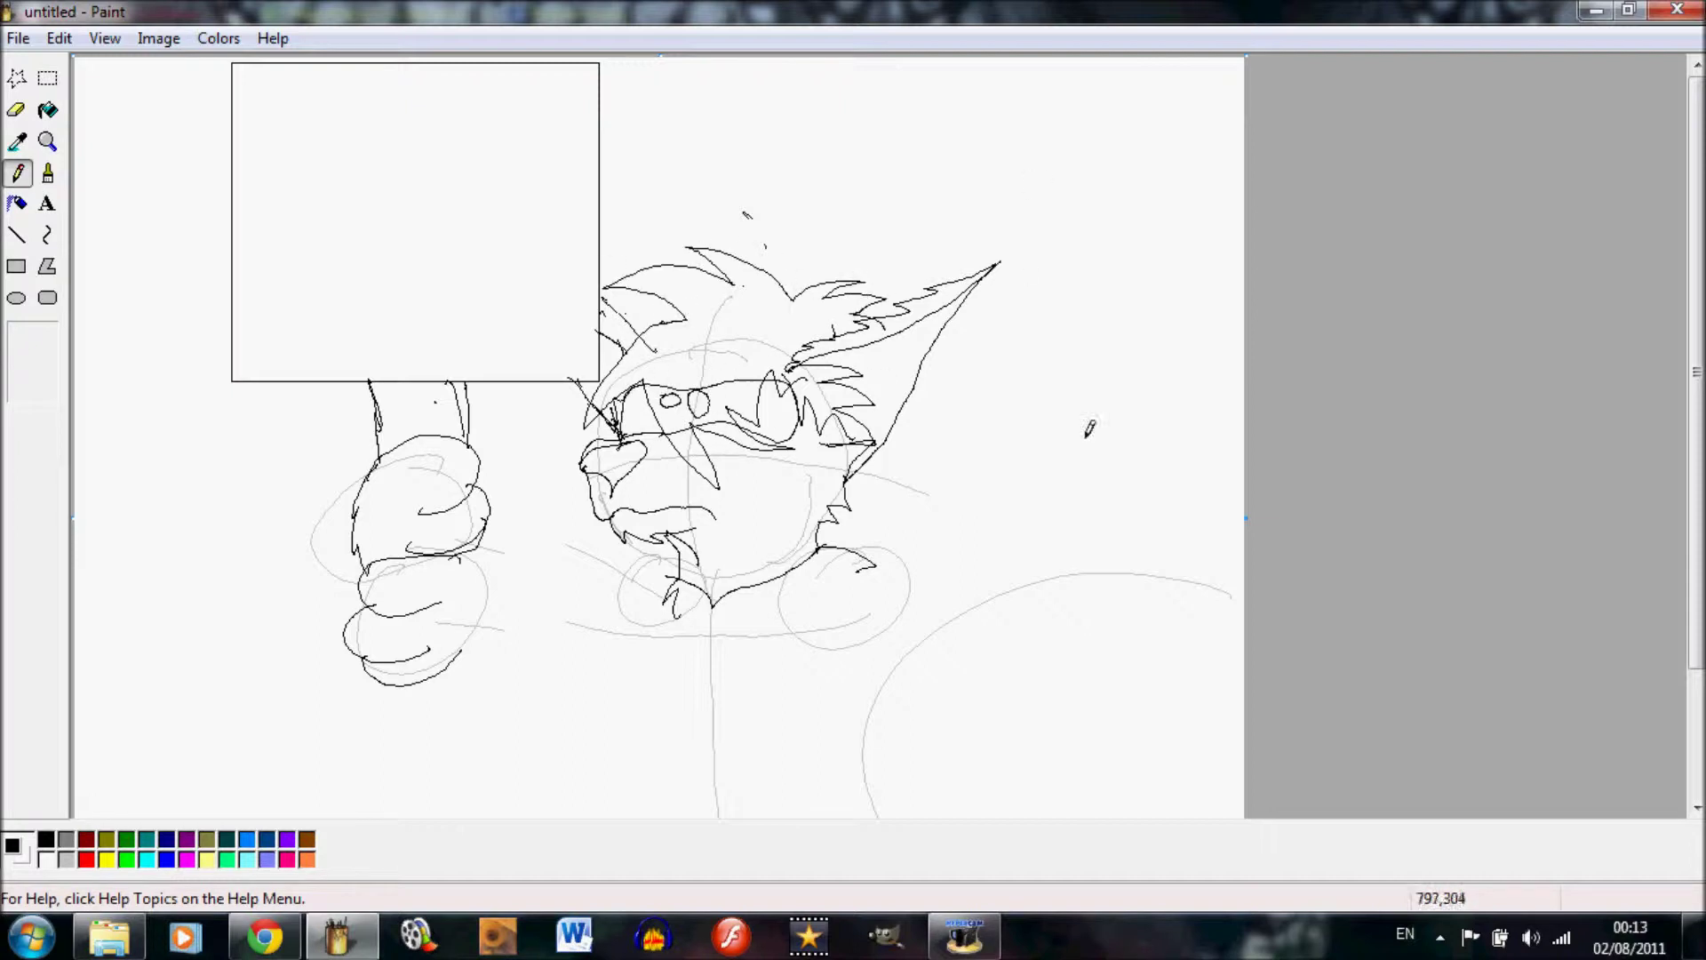
Draw the arms reaching to the fists and the lower part of the sign's pole.
{"action": "left_click_drag", "start_coordinate": [1698, 352], "coordinate": [1698, 480]}
{"action": "left_click_drag", "start_coordinate": [468, 391], "coordinate": [460, 495]}
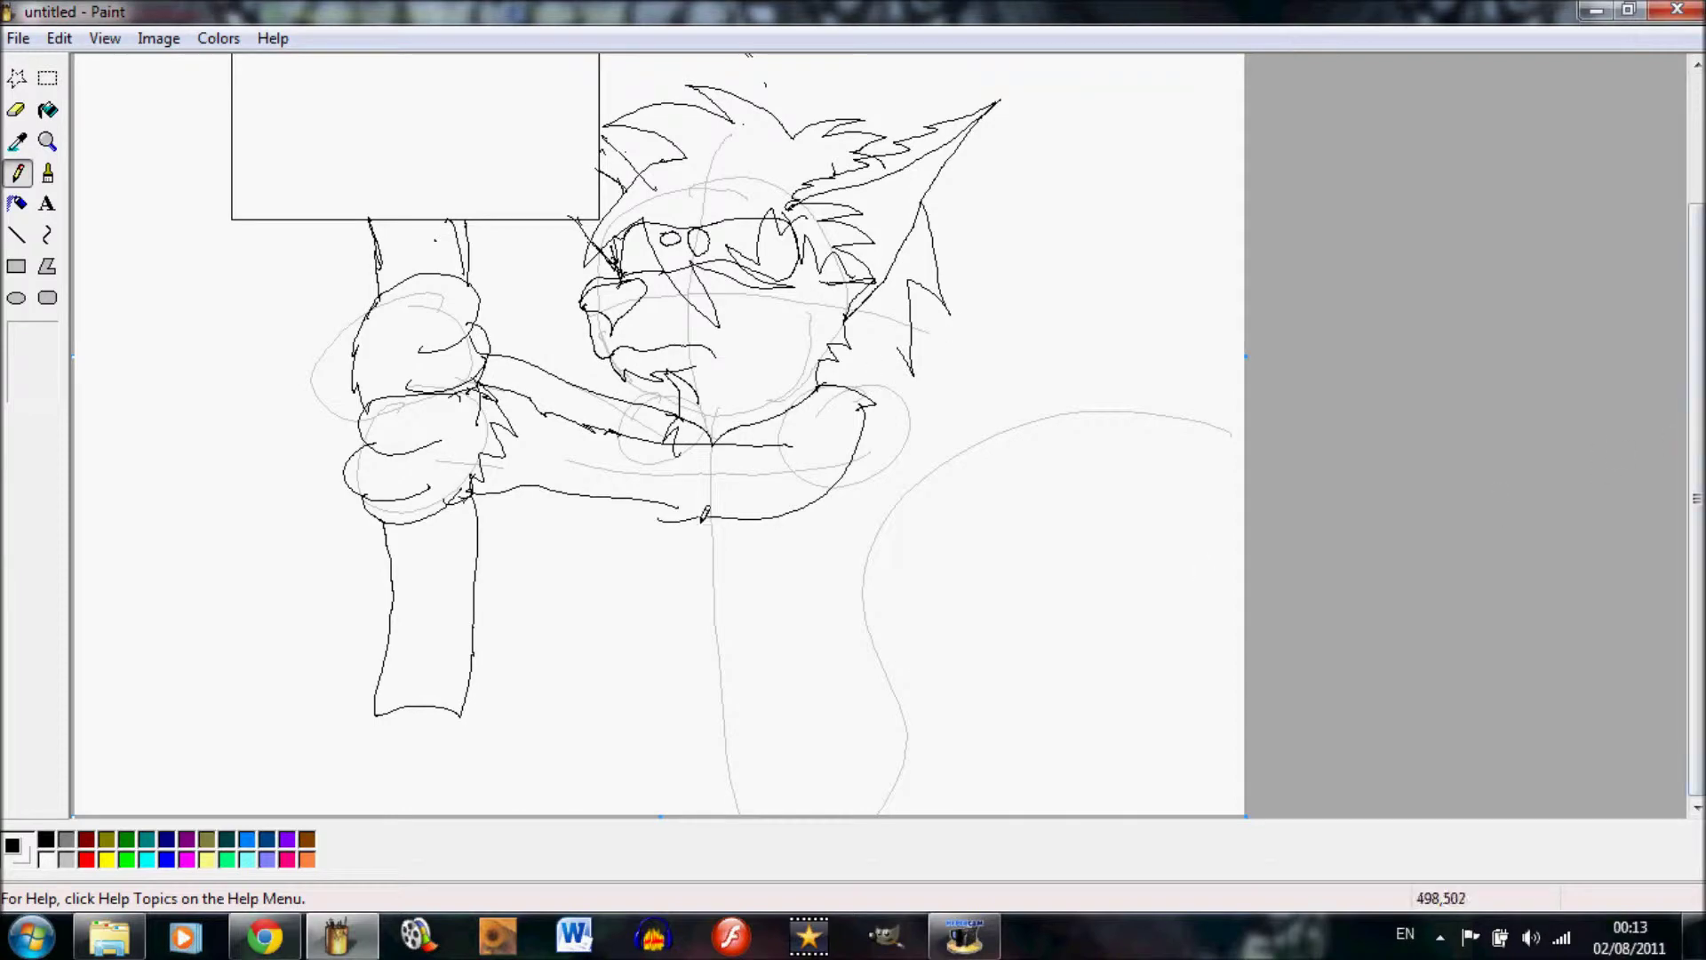
Draw the two sides of the torso down to the canvas edge and a curved bushy tail behind it.
{"action": "left_click_drag", "start_coordinate": [658, 506], "coordinate": [644, 813]}
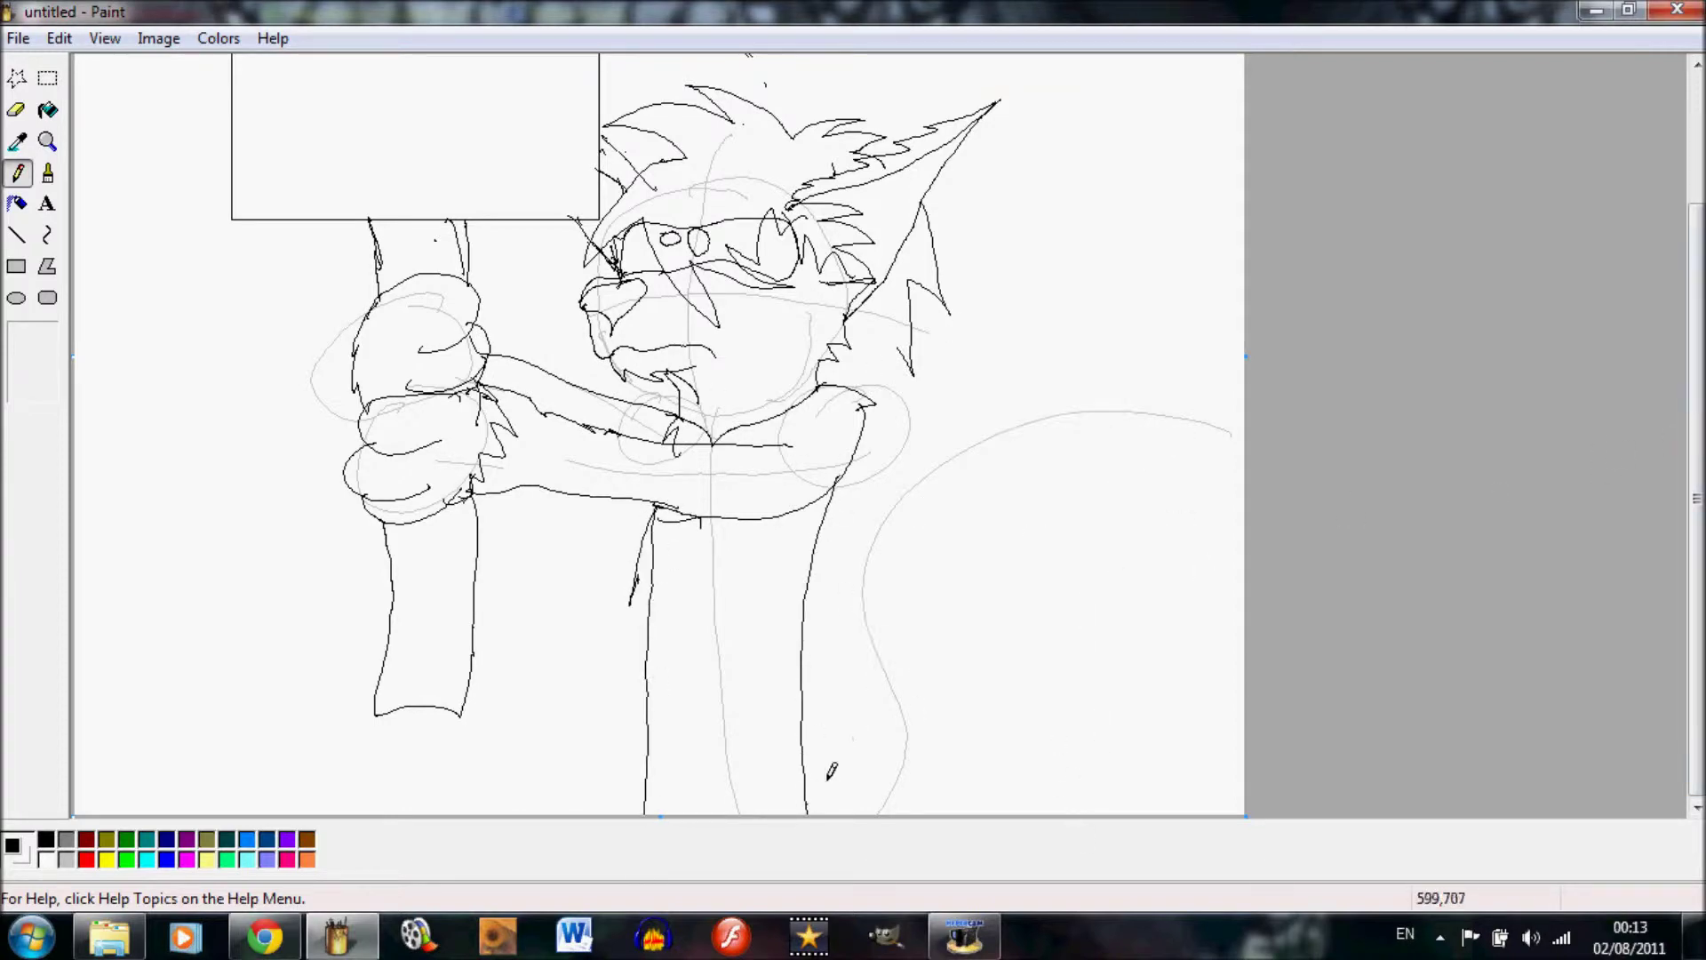
{"action": "mouse_move", "coordinate": [807, 810]}
{"action": "left_mouse_down"}
{"action": "mouse_move", "coordinate": [1195, 595]}
{"action": "mouse_move", "coordinate": [900, 806]}
{"action": "left_mouse_up"}
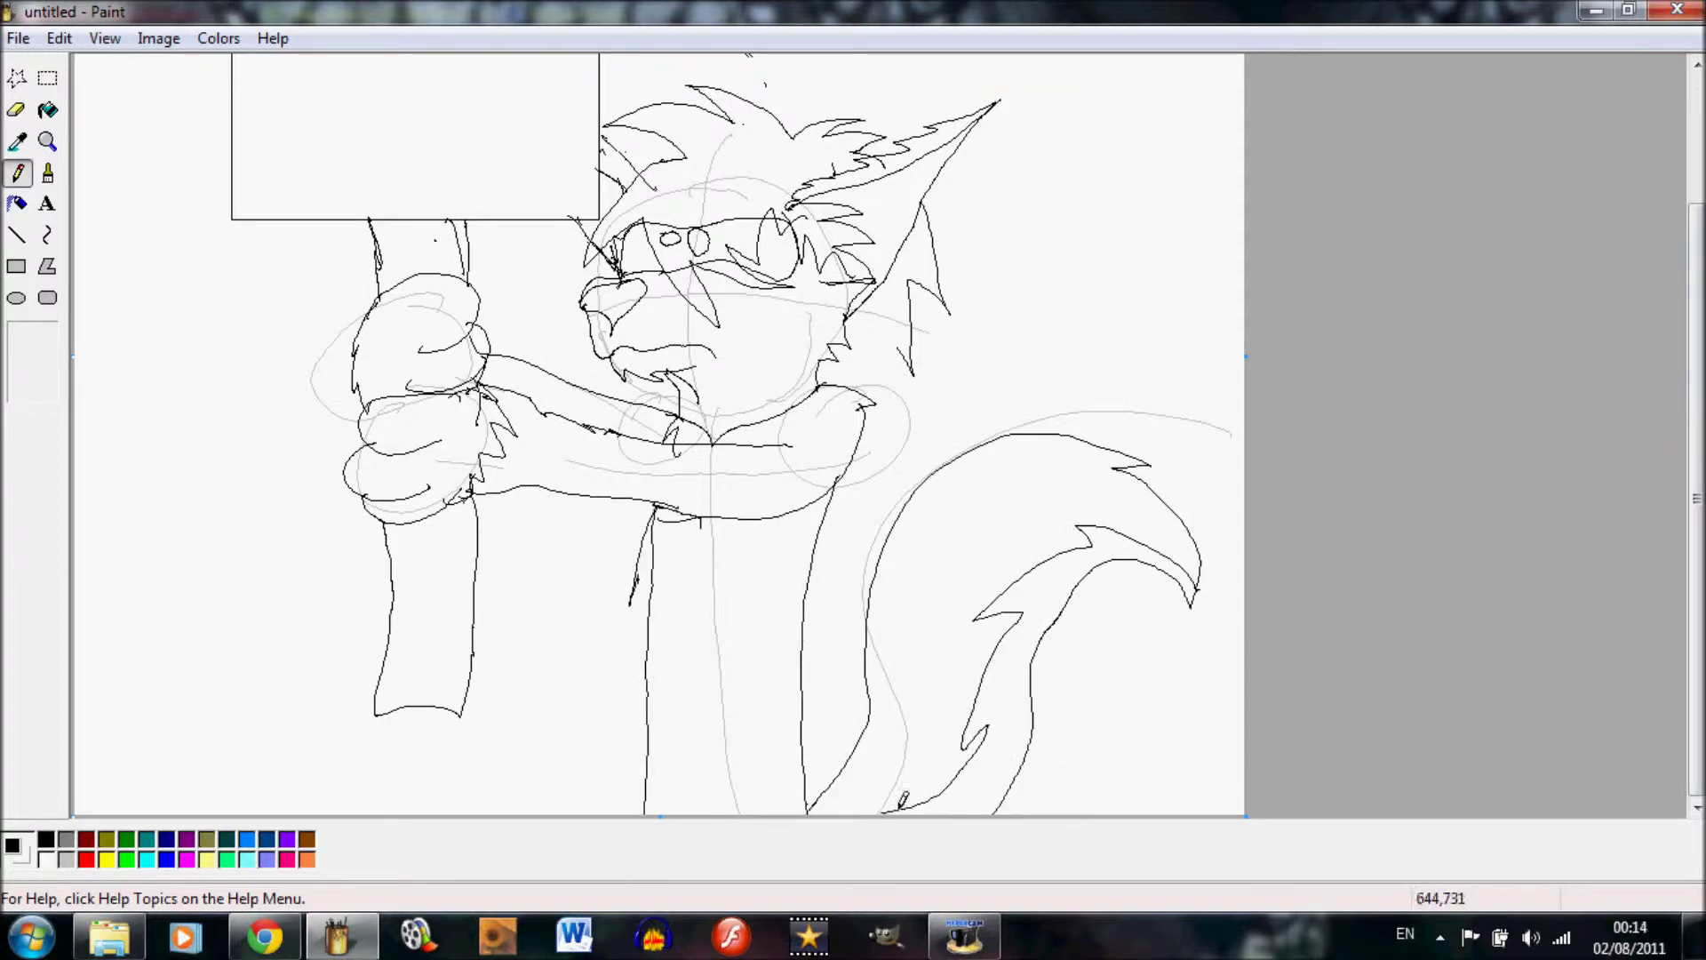
Create a transparent text box across the upper part of the sign, with red bold Rockwell text at size 22.
{"action": "left_click_drag", "start_coordinate": [1696, 391], "coordinate": [1696, 263]}
{"action": "left_click", "coordinate": [48, 81]}
{"action": "left_click", "coordinate": [32, 382]}
{"action": "mouse_move", "coordinate": [239, 70]}
{"action": "left_mouse_down"}
{"action": "mouse_move", "coordinate": [374, 146]}
{"action": "mouse_move", "coordinate": [586, 222]}
{"action": "mouse_move", "coordinate": [546, 234]}
{"action": "mouse_move", "coordinate": [590, 243]}
{"action": "left_mouse_up"}
{"action": "left_click", "coordinate": [49, 207]}
{"action": "left_click", "coordinate": [86, 861]}
{"action": "left_click_drag", "start_coordinate": [366, 42], "coordinate": [316, 114]}
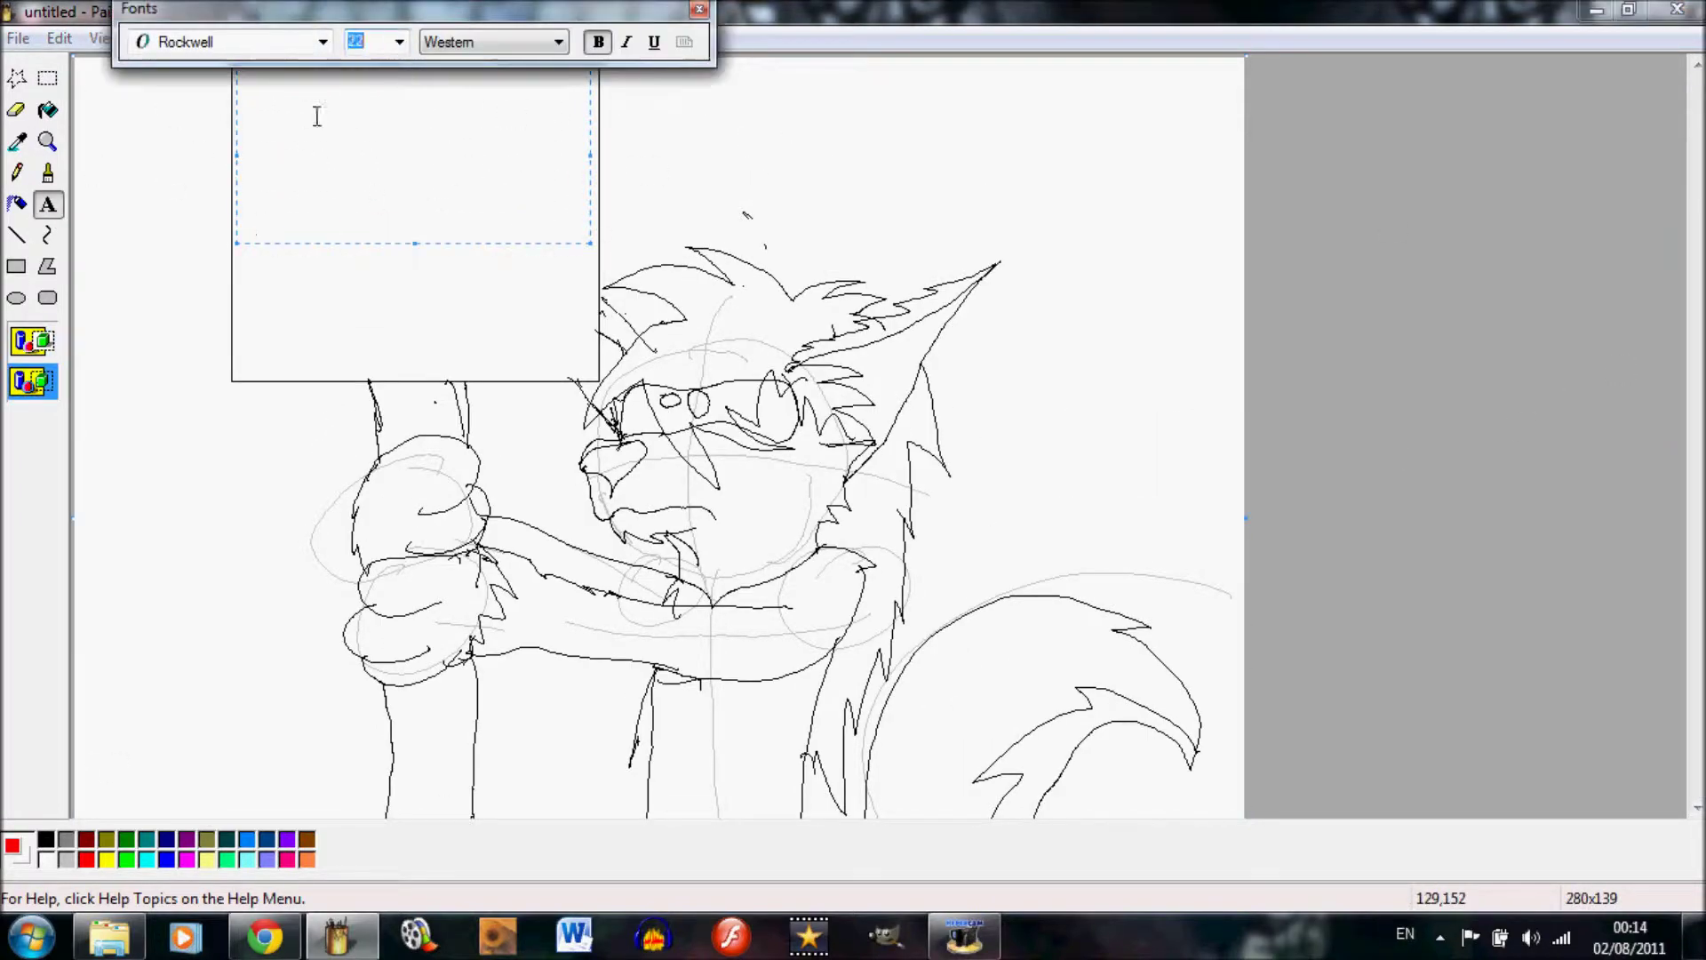
{"action": "type", "text": "22"}
Enter the heading "I APPROVE OF HOMOSEXUALITY" on the sign.
{"action": "left_click", "coordinate": [354, 100]}
{"action": "type", "text": "I APPROVE"}
{"action": "key", "text": "BackSpace"}
{"action": "key", "text": "BackSpace"}
{"action": "key", "text": "BackSpace"}
{"action": "key", "text": "BackSpace"}
{"action": "key", "text": "BackSpace"}
{"action": "type", "text": "PROVE OF HOMOSEXUALITY"}
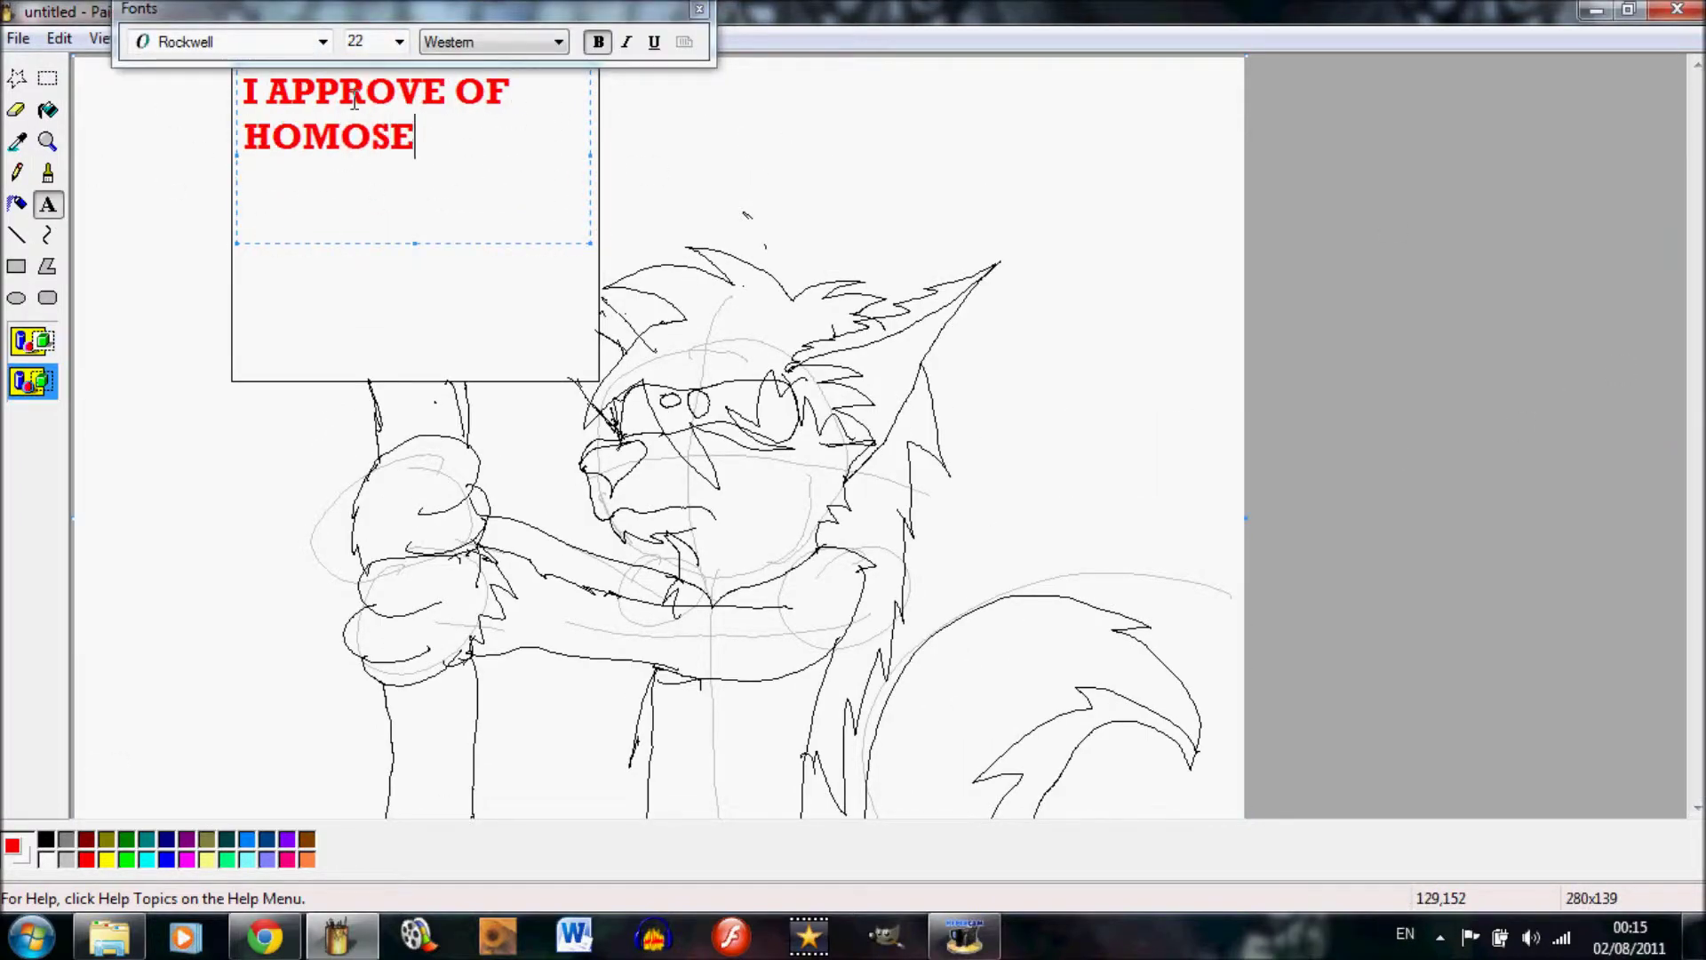
Add a text box on the sign beneath the heading and set its font size to 16.
{"action": "left_click_drag", "start_coordinate": [253, 186], "coordinate": [581, 361]}
{"action": "left_click", "coordinate": [399, 42]}
{"action": "left_click", "coordinate": [360, 162]}
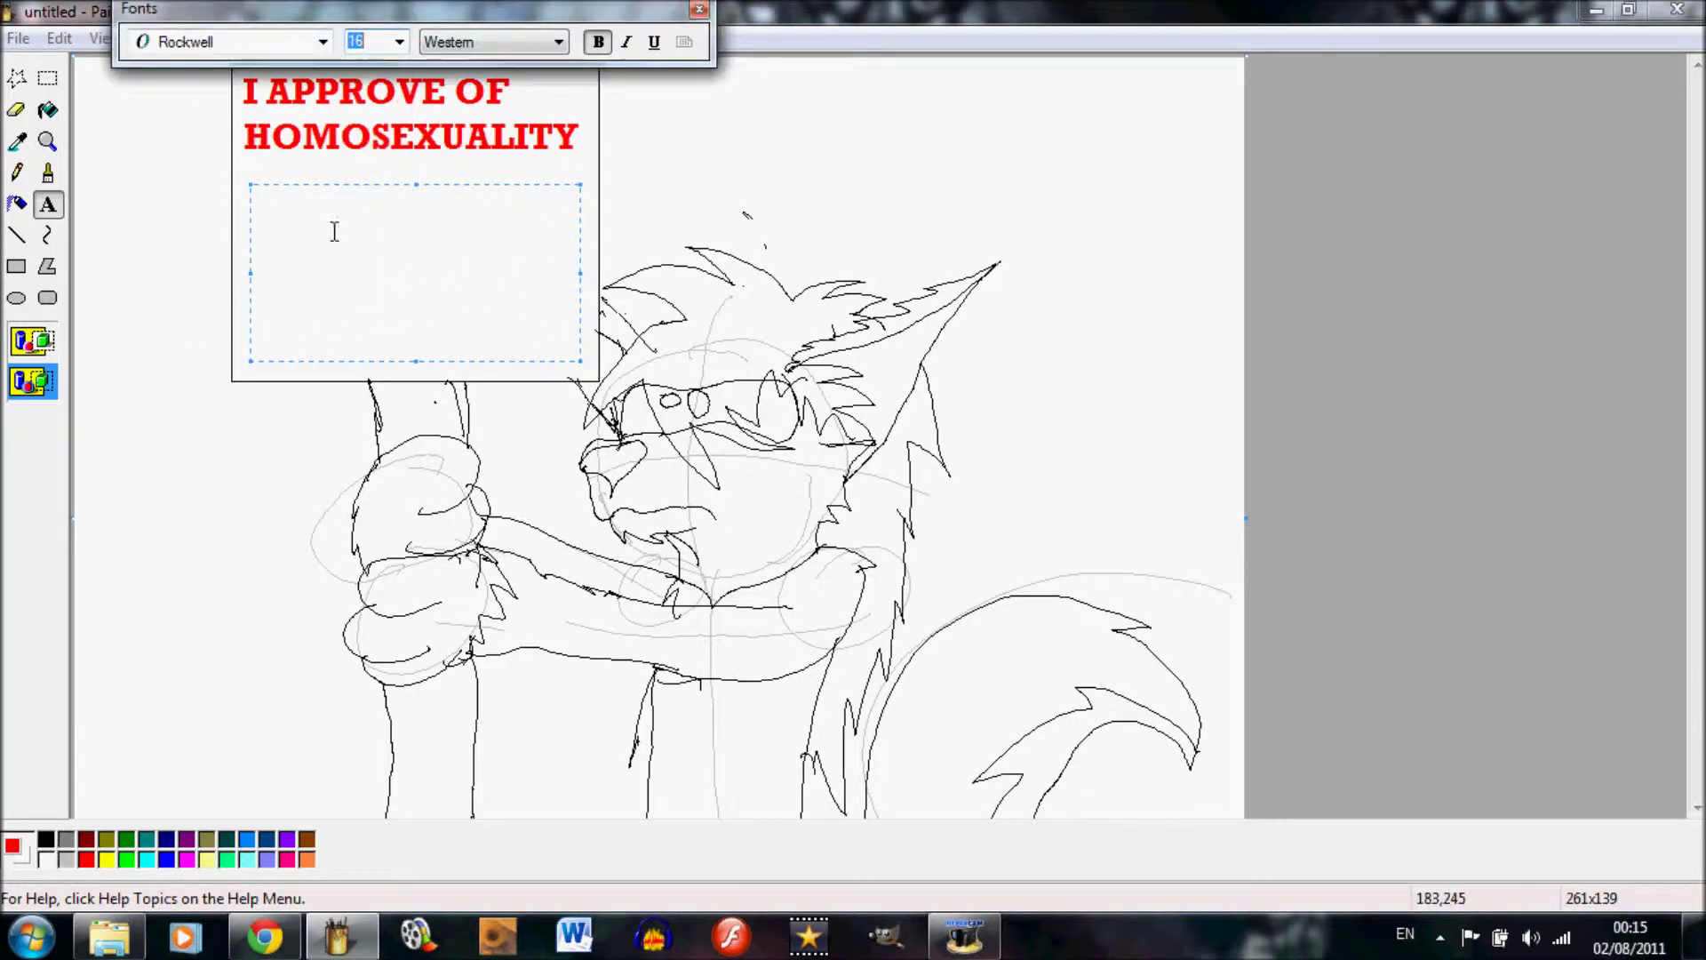
{"action": "left_click", "coordinate": [335, 231]}
{"action": "type", "text": "ALL YOU HATERS GUNNA HATE"}
{"action": "key", "text": "BackSpace"}
{"action": "key", "text": "BackSpace"}
{"action": "key", "text": "BackSpace"}
{"action": "key", "text": "BackSpace"}
{"action": "key", "text": "BackSpace"}
{"action": "key", "text": "BackSpace"}
{"action": "key", "text": "BackSpace"}
{"action": "key", "text": "BackSpace"}
{"action": "key", "text": "BackSpace"}
{"action": "key", "text": "BackSpace"}
{"action": "type", "text": "HATERS H"}
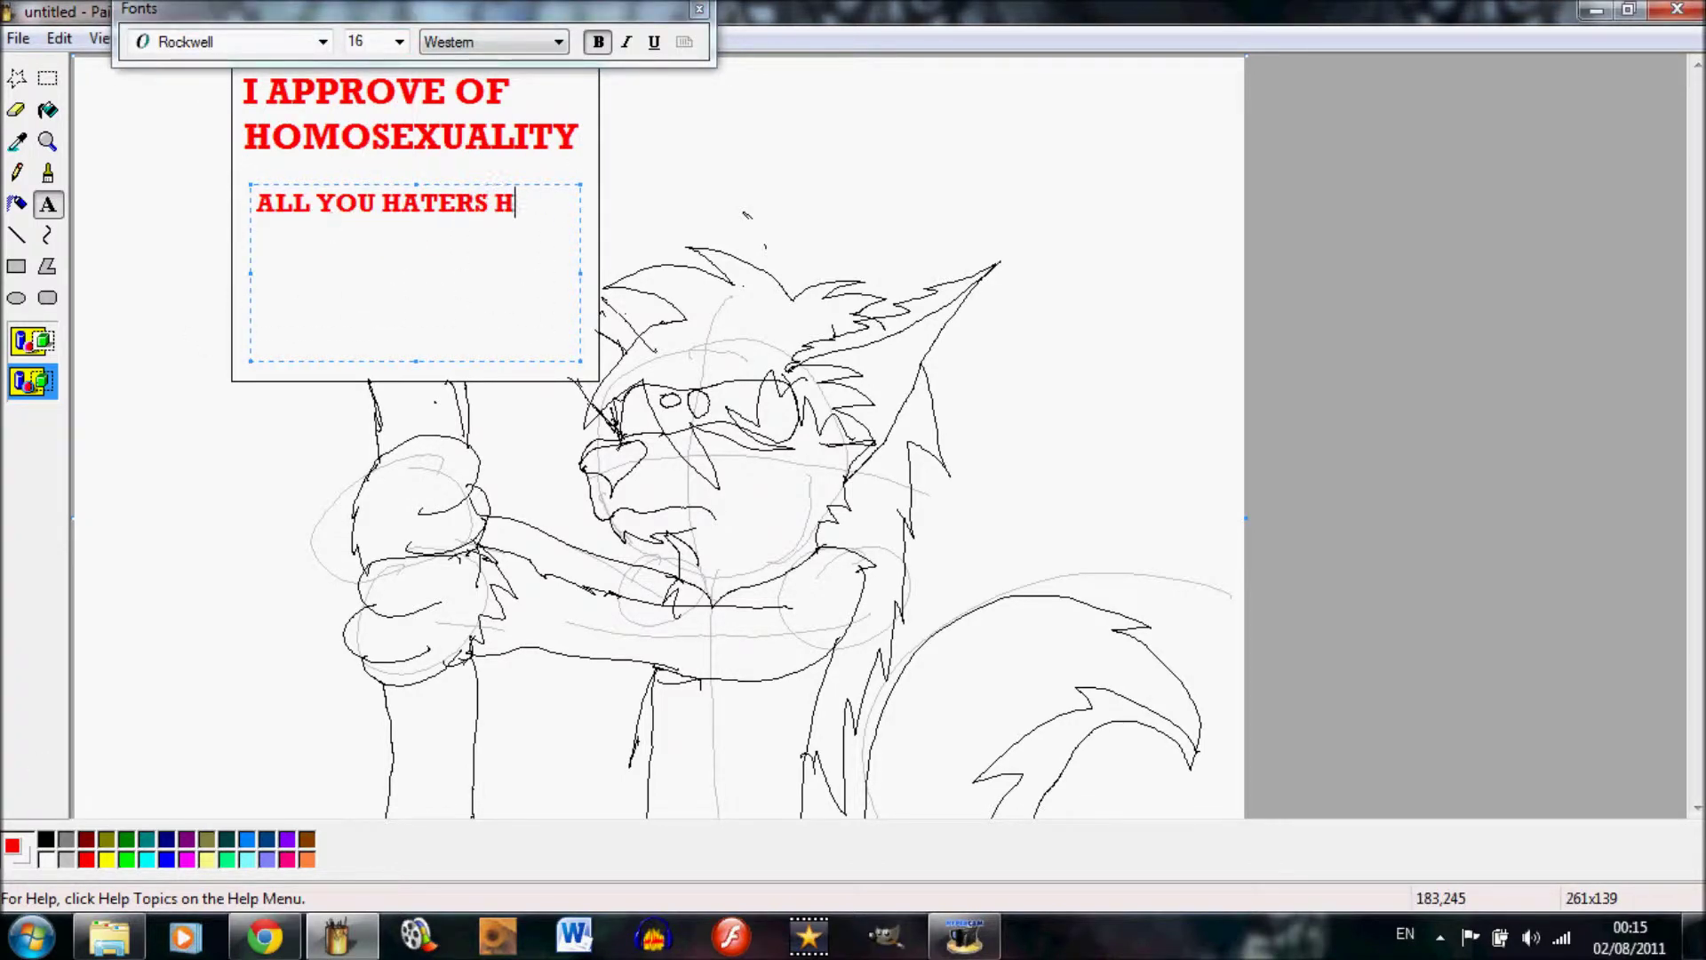
{"action": "key", "text": "BackSpace"}
{"action": "key", "text": "BackSpace"}
{"action": "key", "text": "BackSpace"}
{"action": "key", "text": "BackSpace"}
{"action": "key", "text": "BackSpace"}
{"action": "key", "text": "BackSpace"}
{"action": "key", "text": "BackSpace"}
{"action": "key", "text": "BackSpace"}
{"action": "key", "text": "BackSpace"}
{"action": "key", "text": "BackSpace"}
{"action": "key", "text": "BackSpace"}
{"action": "key", "text": "BackSpace"}
{"action": "key", "text": "BackSpace"}
{"action": "key", "text": "BackSpace"}
{"action": "key", "text": "BackSpace"}
{"action": "key", "text": "BackSpace"}
{"action": "key", "text": "BackSpace"}
{"action": "key", "text": "BackSpace"}
{"action": "key", "text": "BackSpace"}
{"action": "key", "text": "BackSpace"}
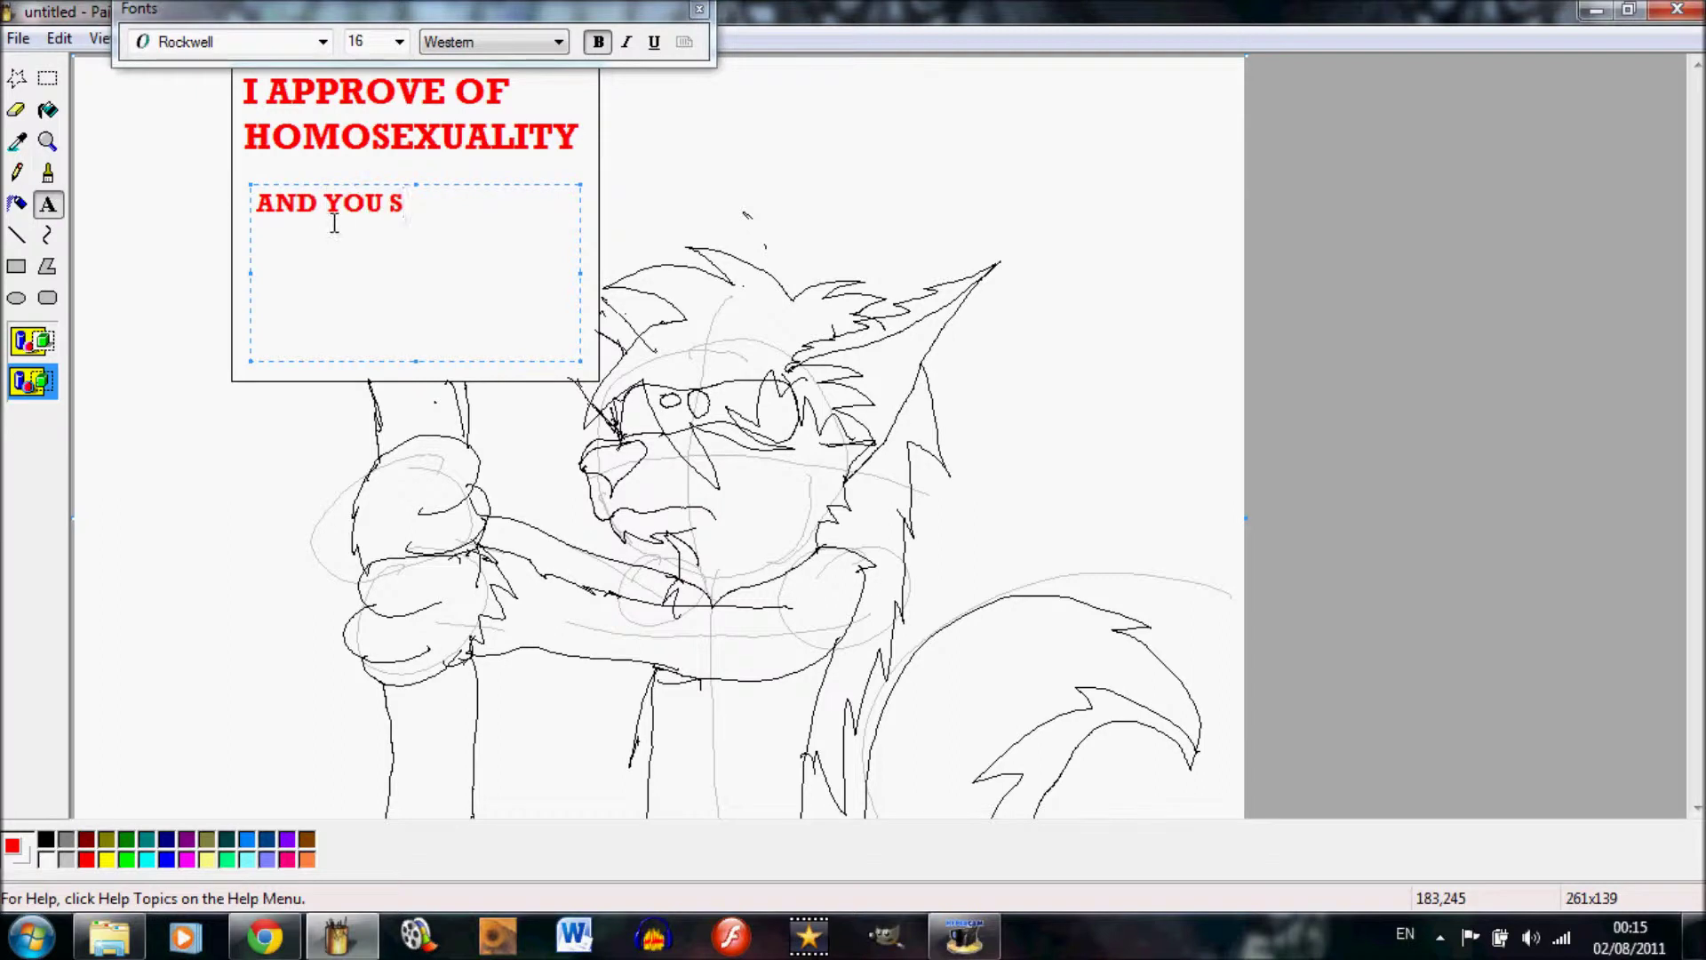
Enter "AND YOU SHOULD TO." under the heading and add "GAYNESS IS FLAWSOME" in a new text box below it.
{"action": "type", "text": "ND YOU SHOULD TO."}
{"action": "left_click", "coordinate": [216, 276]}
{"action": "left_click_drag", "start_coordinate": [548, 338], "coordinate": [549, 337]}
{"action": "type", "text": "GAYNESS IS FLAWSOME"}
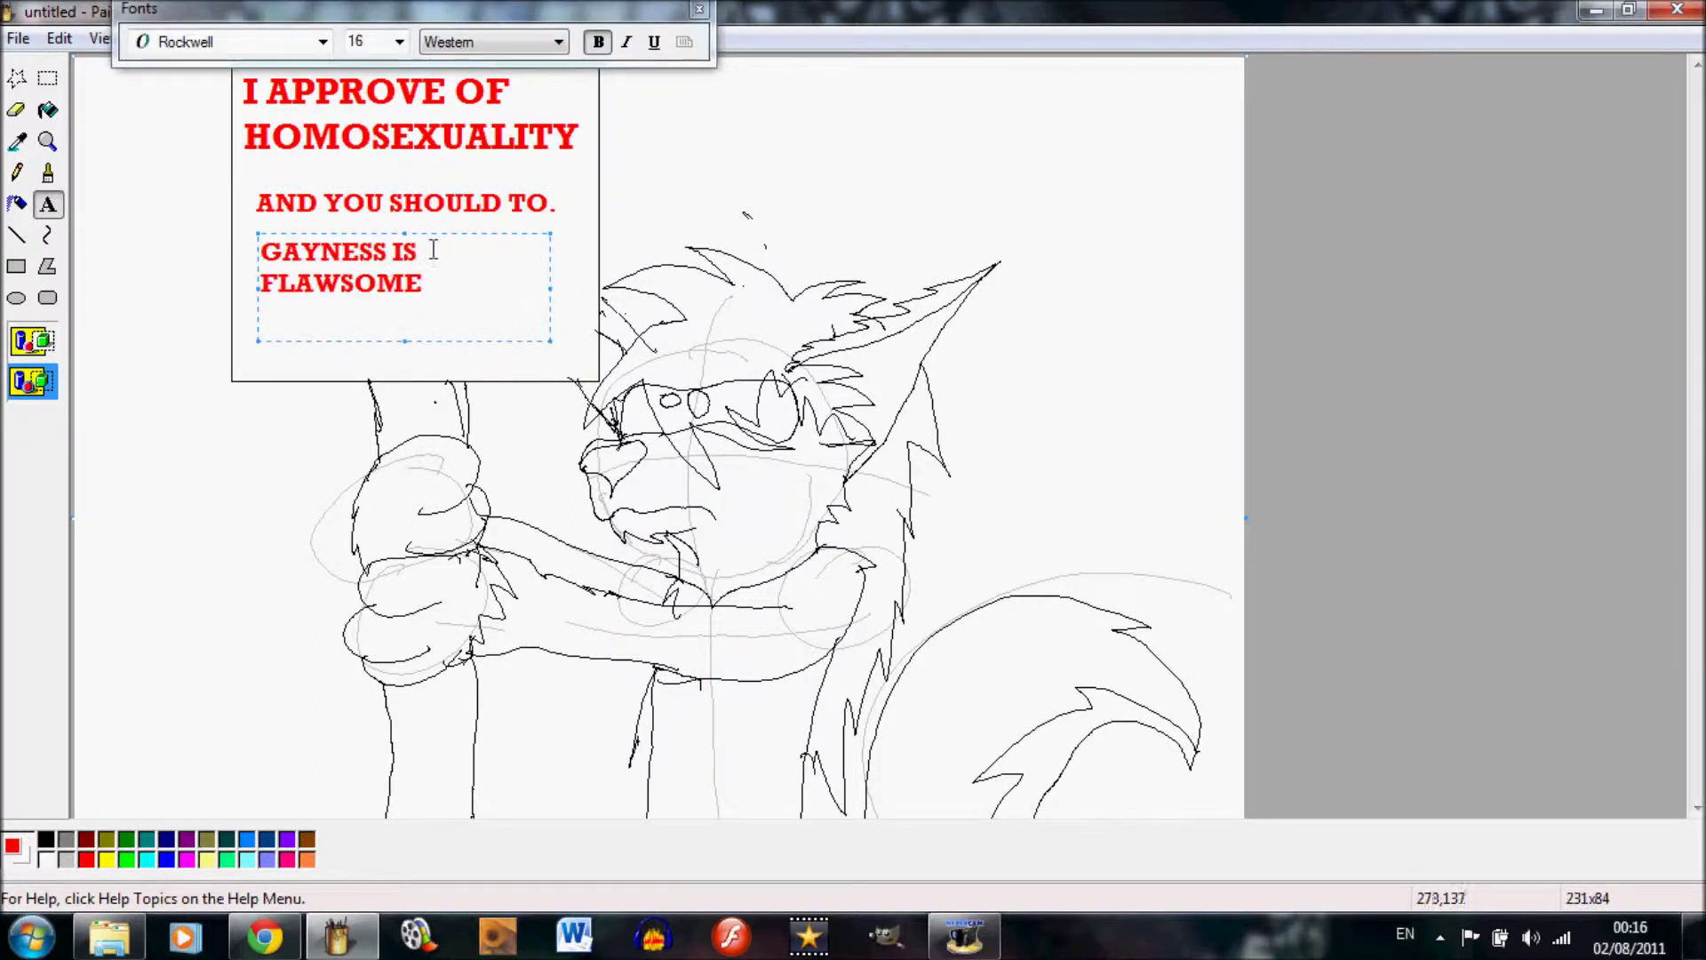
Add the size 8 caption "justin biber's a frog lickin' shaved asswipe!!!" near the sign's lower edge.
{"action": "left_click", "coordinate": [340, 201]}
{"action": "left_click_drag", "start_coordinate": [394, 328], "coordinate": [530, 373]}
{"action": "left_click", "coordinate": [399, 42]}
{"action": "left_click", "coordinate": [364, 58]}
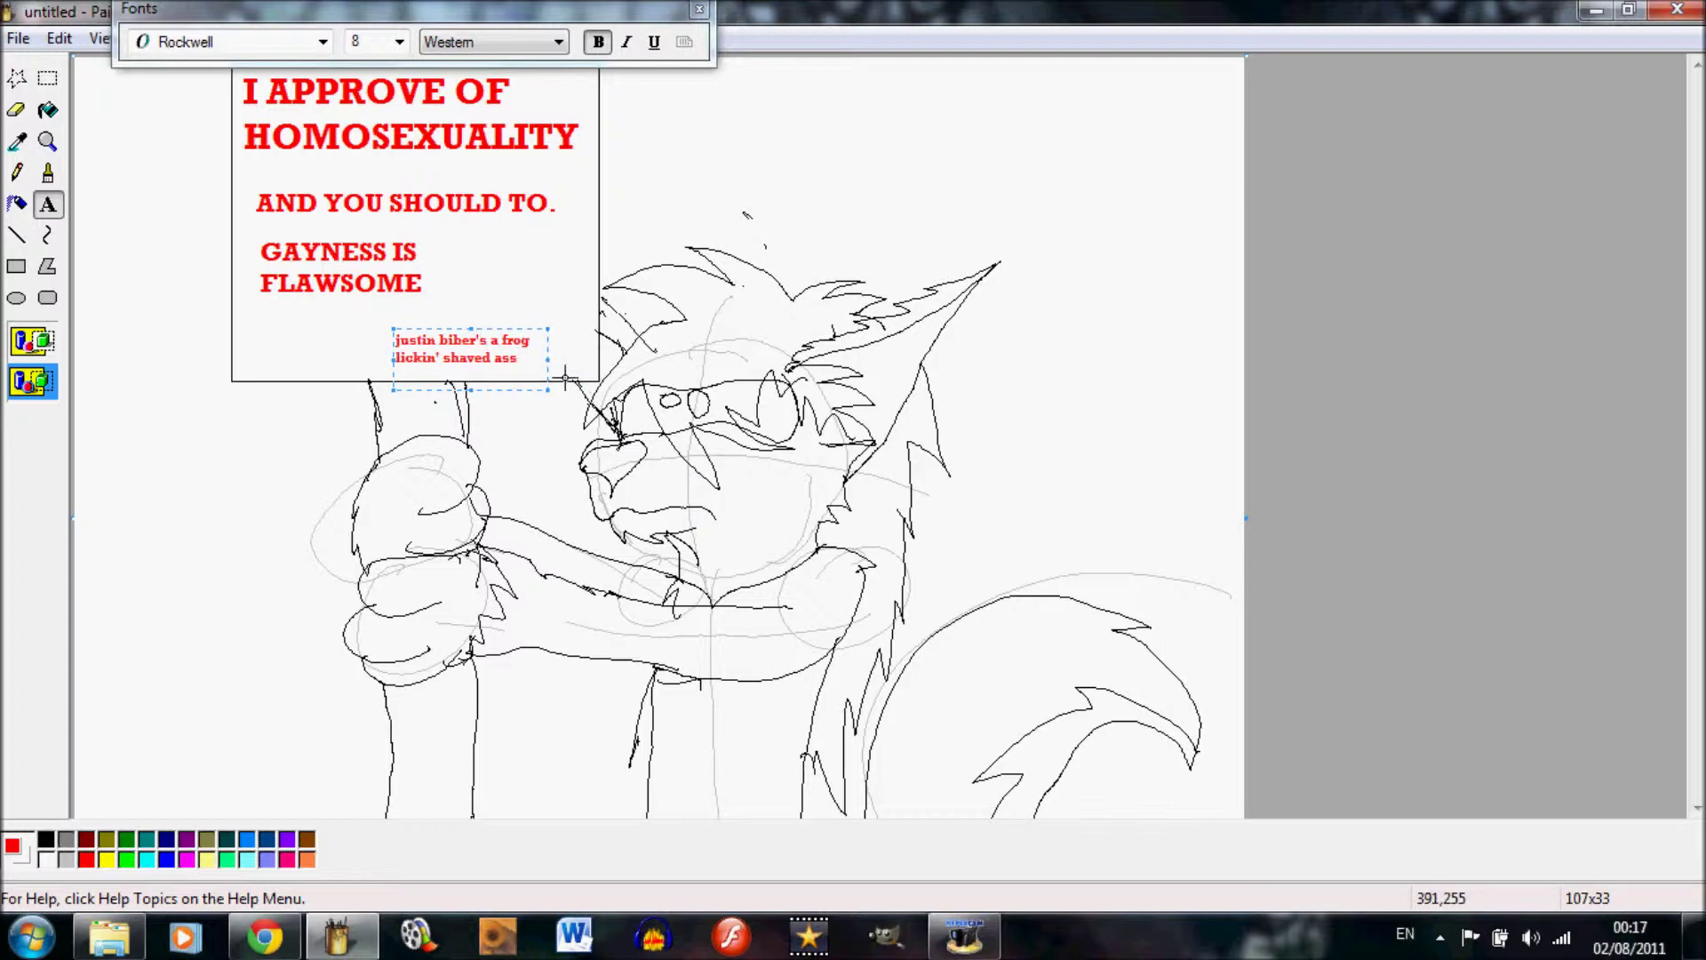
{"action": "type", "text": "!!!"}
{"action": "left_click", "coordinate": [565, 378]}
Erase the light grey guide lines across the whole drawing, keeping the black outlines.
{"action": "left_click", "coordinate": [16, 110]}
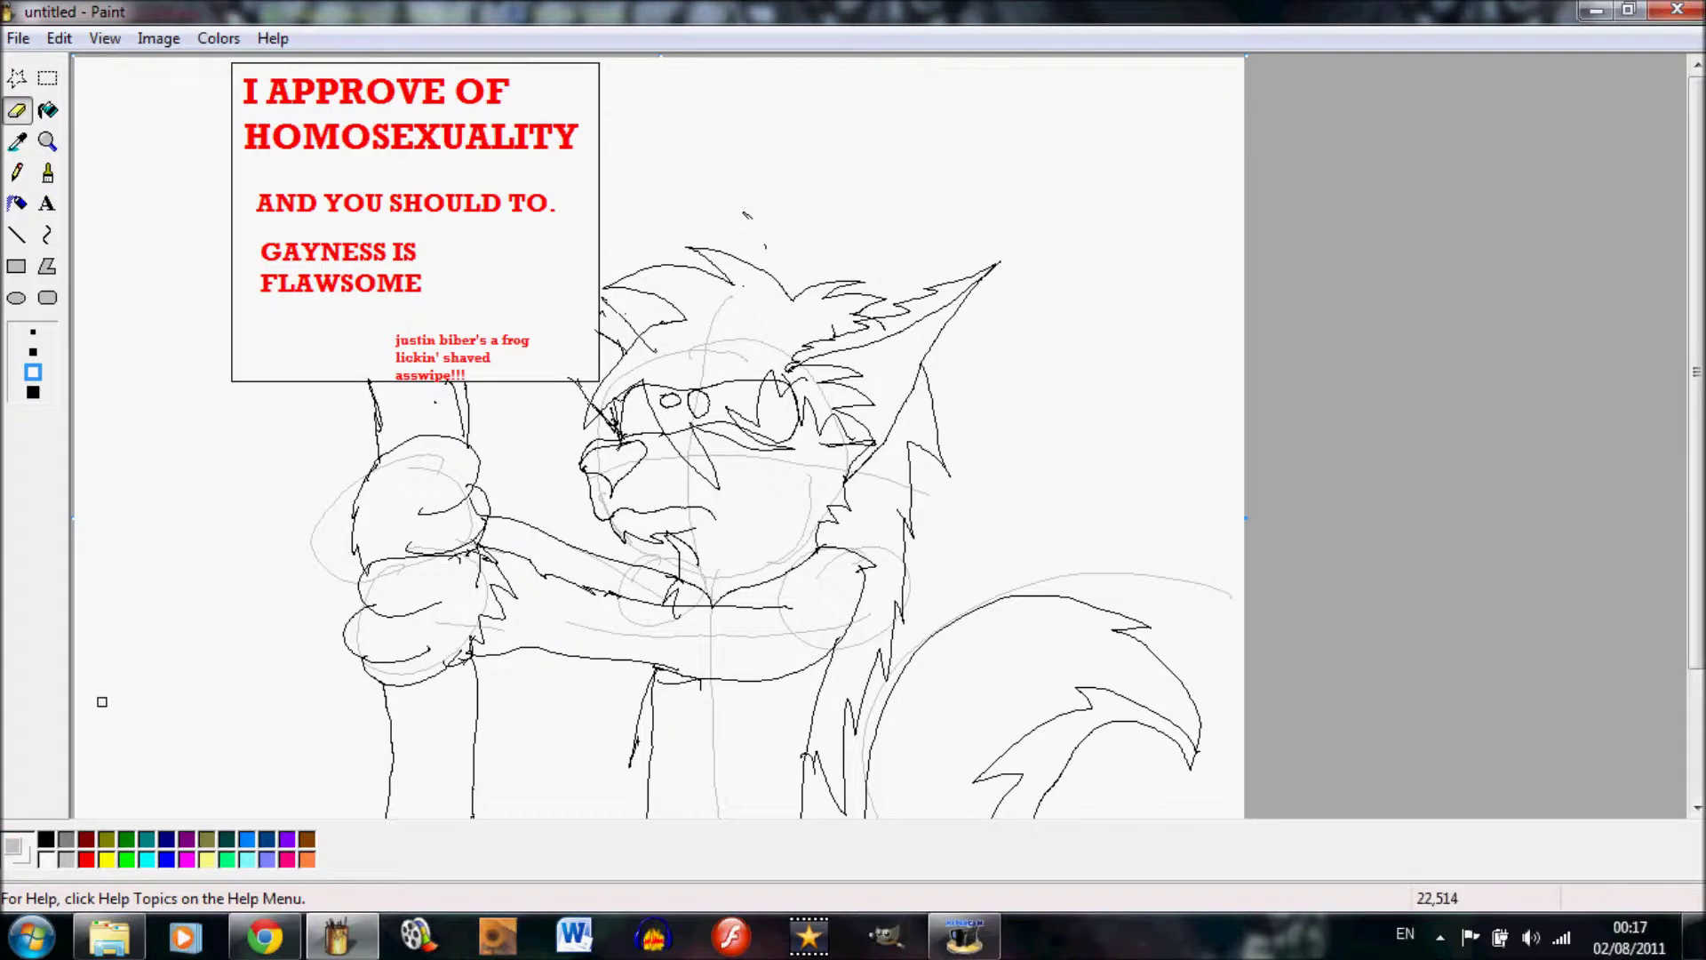
{"action": "key", "text": "ctrl+KP_Add"}
{"action": "mouse_move", "coordinate": [298, 616]}
{"action": "left_mouse_down"}
{"action": "mouse_move", "coordinate": [73, 161]}
{"action": "mouse_move", "coordinate": [173, 316]}
{"action": "mouse_move", "coordinate": [621, 863]}
{"action": "left_mouse_up"}
{"action": "scroll", "coordinate": [1291, 572], "scroll_direction": "down", "scroll_amount": 3}
{"action": "left_click", "coordinate": [33, 332]}
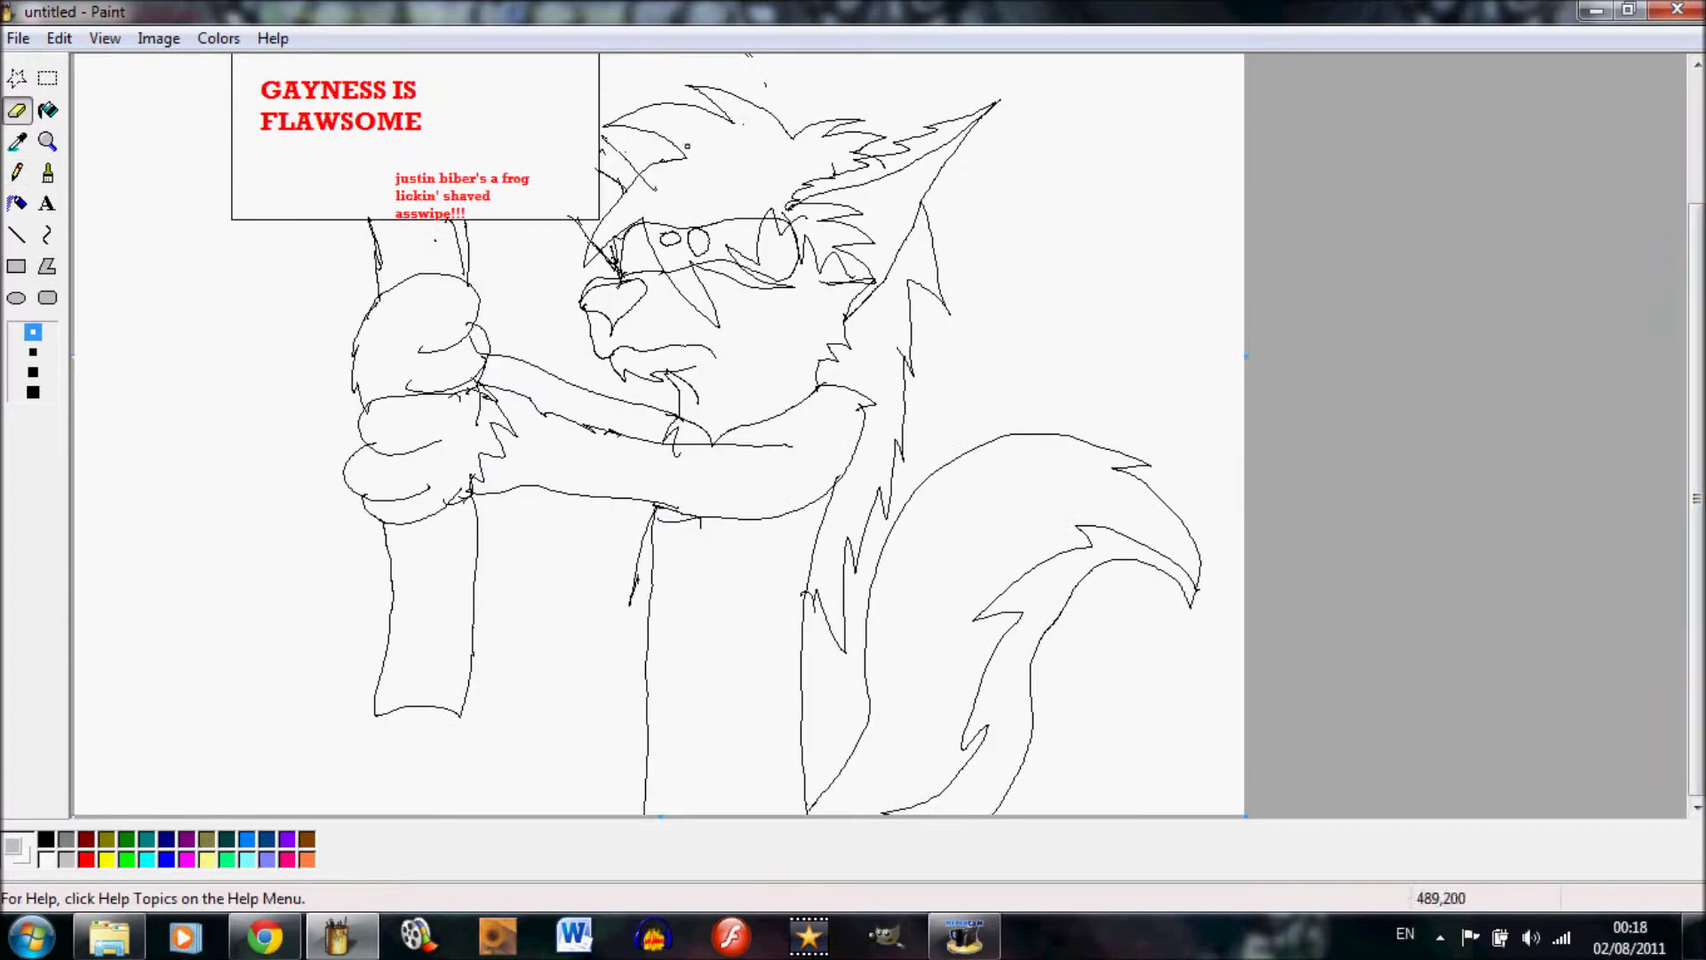
{"action": "left_click", "coordinate": [16, 172]}
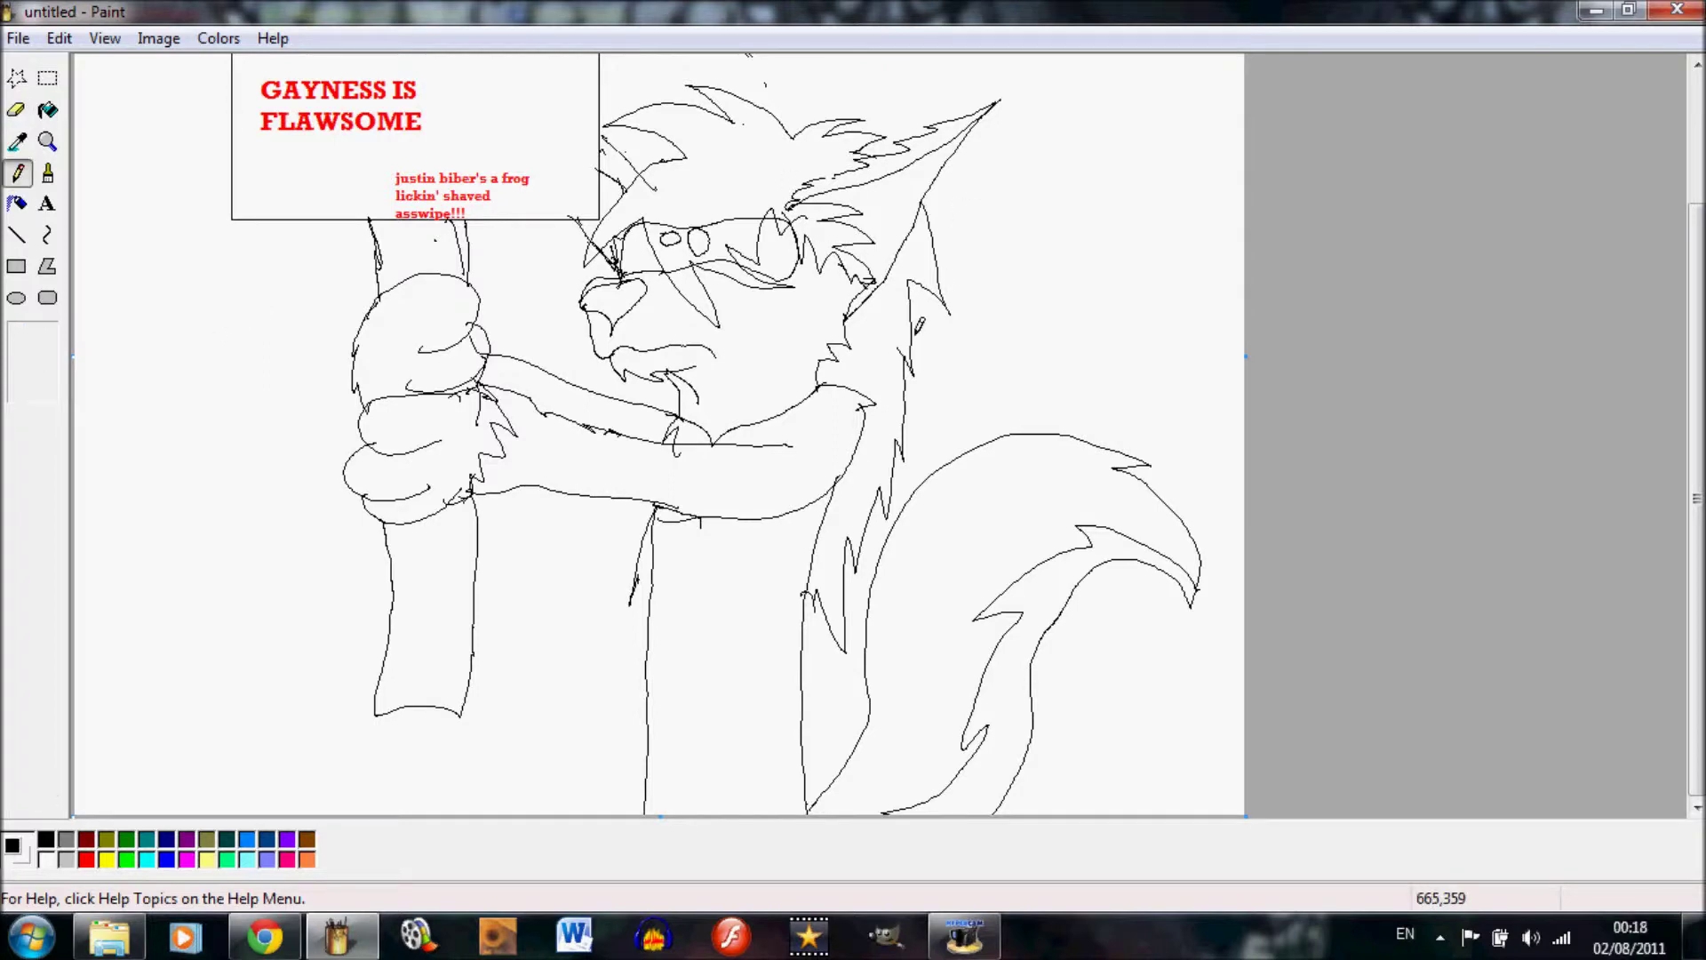
Erase stray line ends around the front of the eye and the face using the smallest eraser.
{"action": "left_click", "coordinate": [17, 111]}
{"action": "key", "text": "p"}
{"action": "left_click", "coordinate": [51, 145]}
{"action": "left_click", "coordinate": [32, 373]}
{"action": "left_click_drag", "start_coordinate": [422, 806], "coordinate": [1039, 857]}
{"action": "left_click_drag", "start_coordinate": [1696, 253], "coordinate": [1697, 359]}
{"action": "left_click", "coordinate": [17, 110]}
{"action": "left_click_drag", "start_coordinate": [561, 335], "coordinate": [570, 366]}
{"action": "left_click_drag", "start_coordinate": [457, 311], "coordinate": [476, 337]}
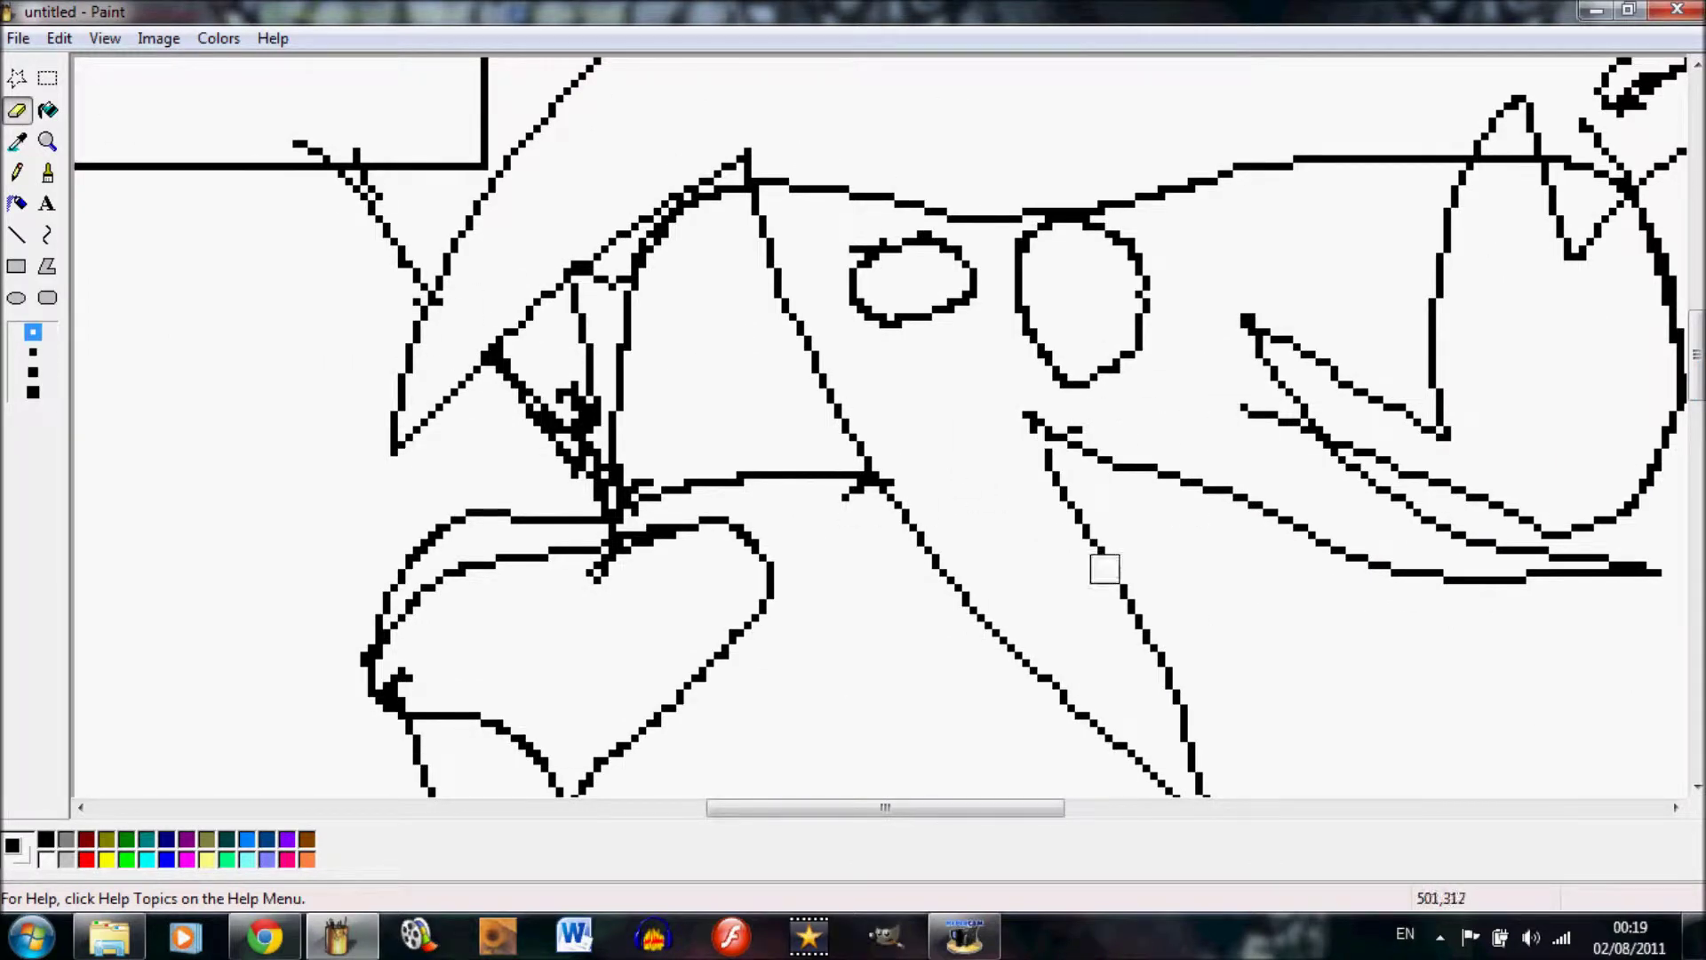
{"action": "key", "text": "p"}
{"action": "left_click", "coordinate": [17, 111]}
Mix a pale blue custom colour with RGB 187, 187, 255 and fill the two small eye ovals with it.
{"action": "double_click", "coordinate": [166, 859]}
{"action": "left_click", "coordinate": [851, 601]}
{"action": "left_click", "coordinate": [1138, 637]}
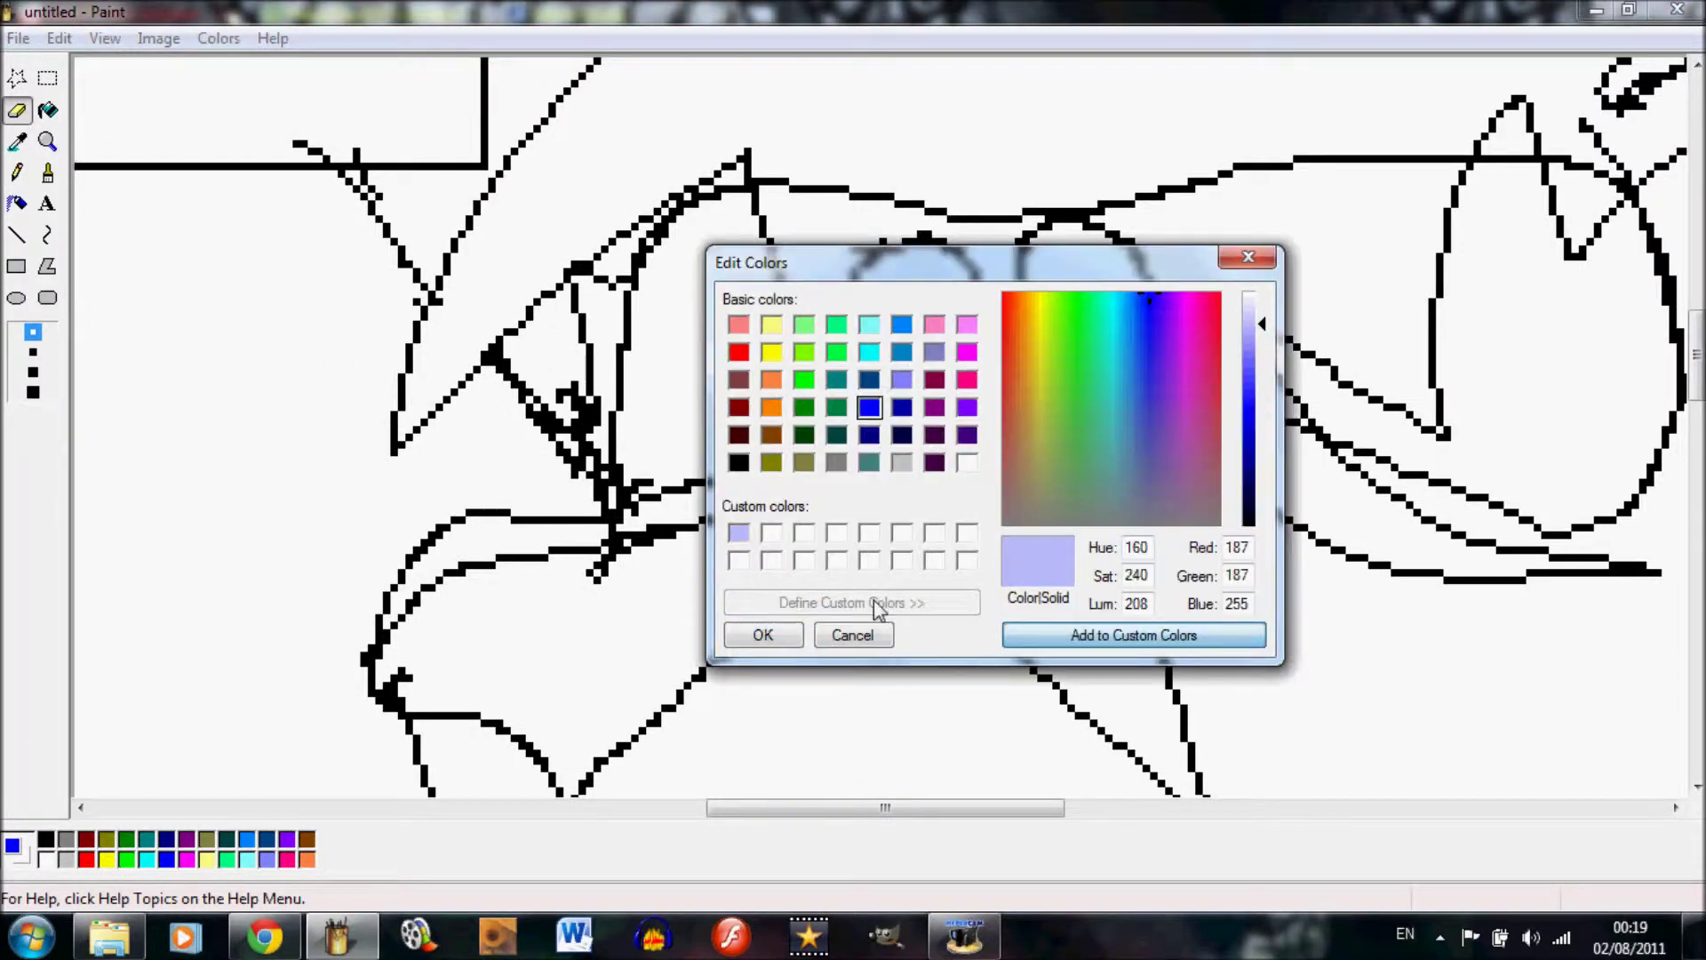
{"action": "left_click", "coordinate": [762, 635]}
{"action": "left_click", "coordinate": [48, 111]}
{"action": "left_click", "coordinate": [1080, 302]}
Draw small details on the mouth and add whisker dots on the snout with the Pencil.
{"action": "left_click_drag", "start_coordinate": [1696, 355], "coordinate": [1696, 401]}
{"action": "left_click", "coordinate": [17, 173]}
{"action": "left_click_drag", "start_coordinate": [710, 583], "coordinate": [699, 640]}
{"action": "left_click_drag", "start_coordinate": [763, 589], "coordinate": [708, 633]}
{"action": "left_click_drag", "start_coordinate": [582, 586], "coordinate": [586, 645]}
{"action": "mouse_move", "coordinate": [1696, 402]}
{"action": "left_mouse_down"}
{"action": "mouse_move", "coordinate": [1696, 339]}
{"action": "mouse_move", "coordinate": [1696, 414]}
{"action": "left_mouse_up"}
{"action": "left_click", "coordinate": [435, 288]}
{"action": "left_click", "coordinate": [454, 358]}
Erase part of the ear's rear edge and redraw it with a small fur tuft.
{"action": "left_click_drag", "start_coordinate": [893, 812], "coordinate": [1135, 812]}
{"action": "left_click_drag", "start_coordinate": [1696, 414], "coordinate": [1696, 297]}
{"action": "left_click", "coordinate": [17, 110]}
{"action": "left_click_drag", "start_coordinate": [1524, 236], "coordinate": [1459, 320]}
{"action": "left_click", "coordinate": [17, 172]}
{"action": "mouse_move", "coordinate": [1541, 204]}
{"action": "left_mouse_down"}
{"action": "mouse_move", "coordinate": [1356, 286]}
{"action": "mouse_move", "coordinate": [1454, 353]}
{"action": "left_mouse_up"}
{"action": "left_click_drag", "start_coordinate": [1696, 296], "coordinate": [1697, 332]}
{"action": "left_click", "coordinate": [18, 109]}
{"action": "key", "text": "ctrl+Page_Up"}
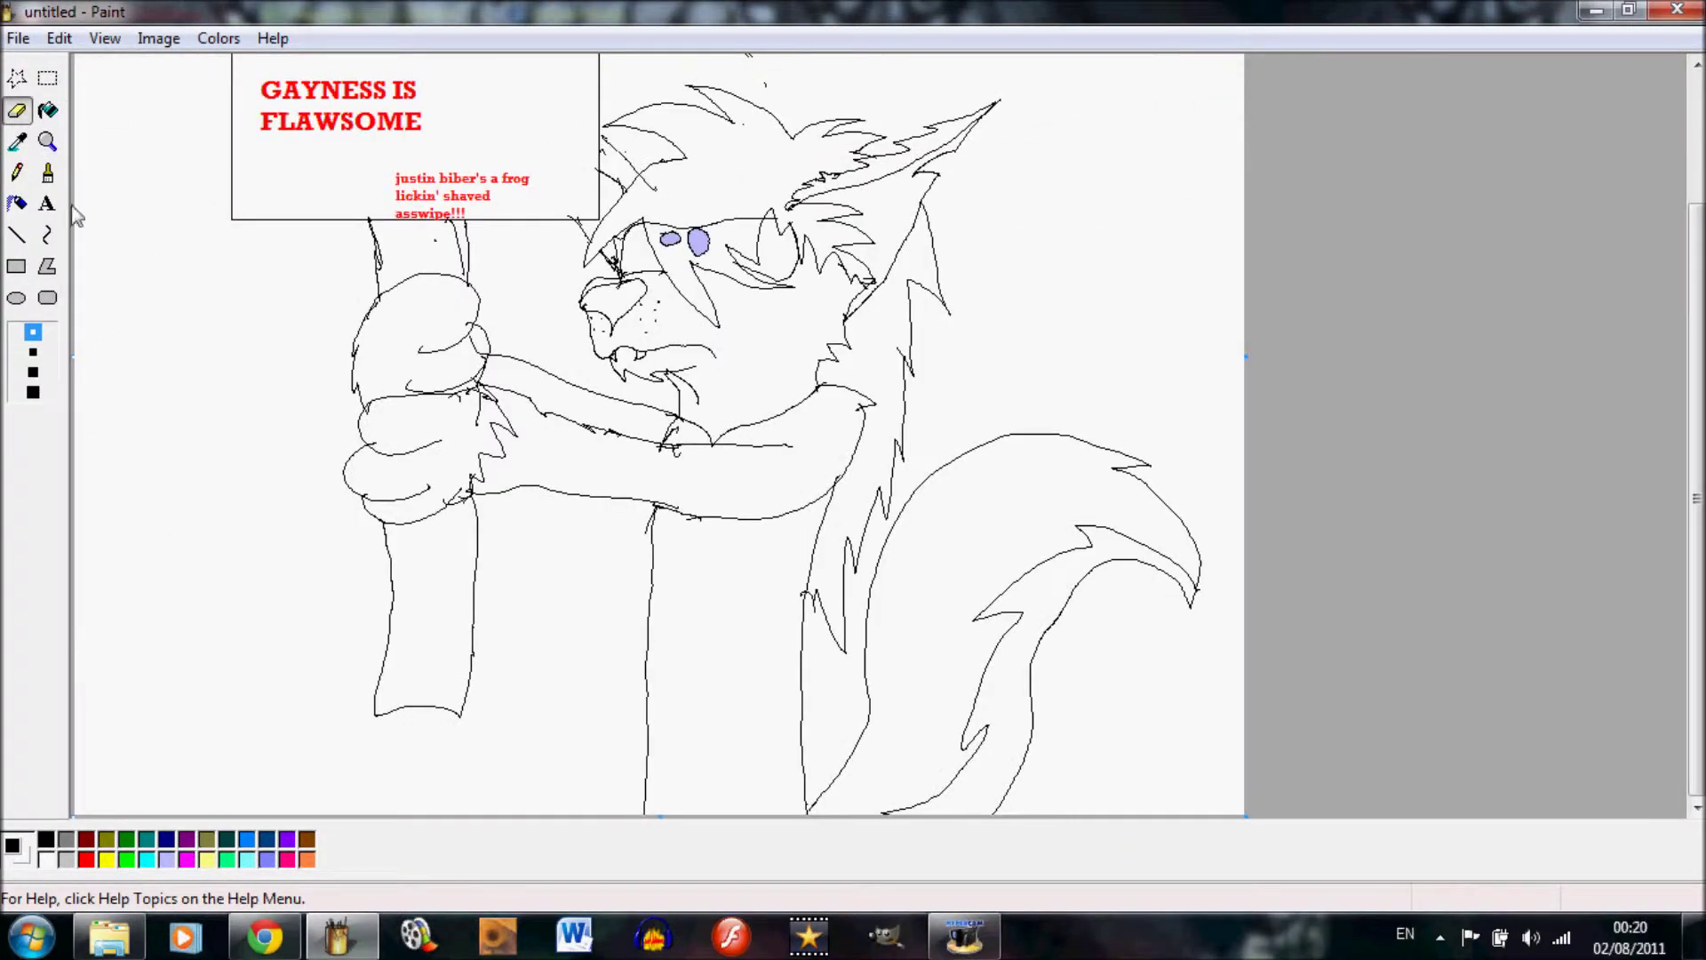
Mix a lighter custom grey and draw the sleeve seam between the neckline and the shoulder with it.
{"action": "left_click", "coordinate": [17, 173]}
{"action": "key", "text": "ctrl+Page_Down"}
{"action": "key", "text": "ctrl+z"}
{"action": "double_click", "coordinate": [65, 839]}
{"action": "left_click", "coordinate": [906, 601]}
{"action": "left_click_drag", "start_coordinate": [1264, 405], "coordinate": [1264, 357]}
{"action": "left_click", "coordinate": [1159, 636]}
{"action": "left_click", "coordinate": [763, 635]}
{"action": "left_click_drag", "start_coordinate": [709, 302], "coordinate": [649, 545]}
{"action": "left_click", "coordinate": [47, 142]}
{"action": "left_click", "coordinate": [80, 240]}
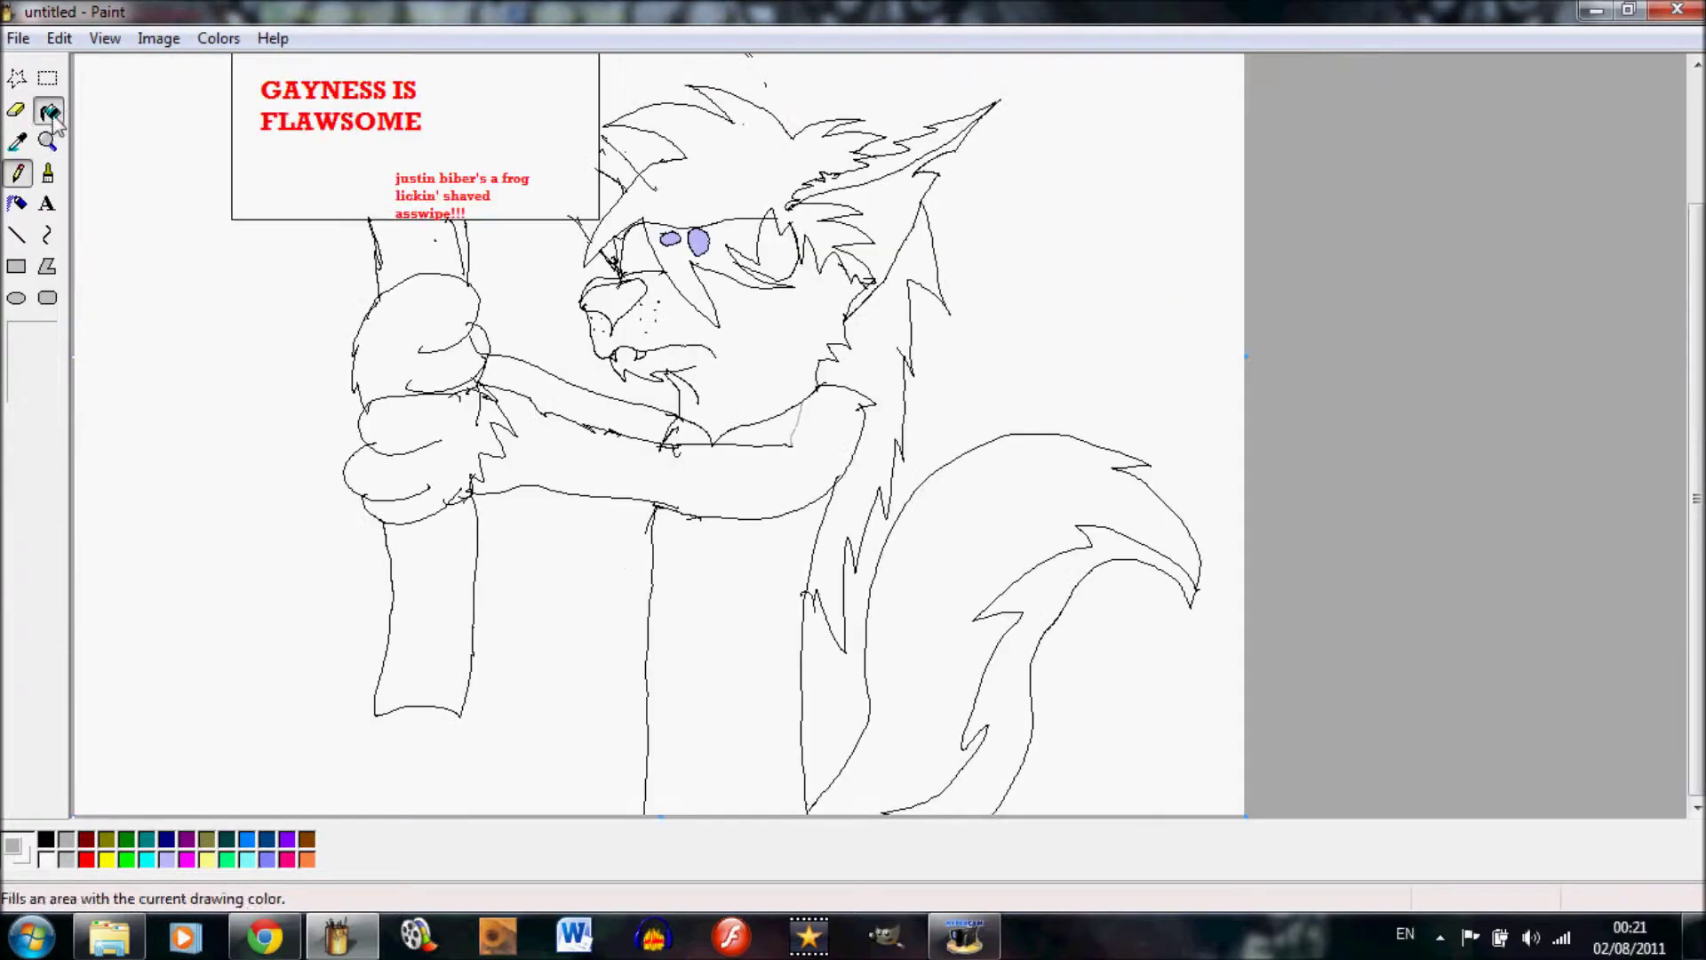
Fill both sleeves with the custom grey.
{"action": "left_click", "coordinate": [48, 110]}
{"action": "left_click", "coordinate": [582, 400]}
{"action": "left_click", "coordinate": [604, 469]}
Mix a near-black custom colour with RGB 39, 39, 39 and fill the shirt's body and collar areas with it.
{"action": "double_click", "coordinate": [287, 839]}
{"action": "left_click", "coordinate": [851, 603]}
{"action": "left_click_drag", "start_coordinate": [1261, 524], "coordinate": [1257, 498]}
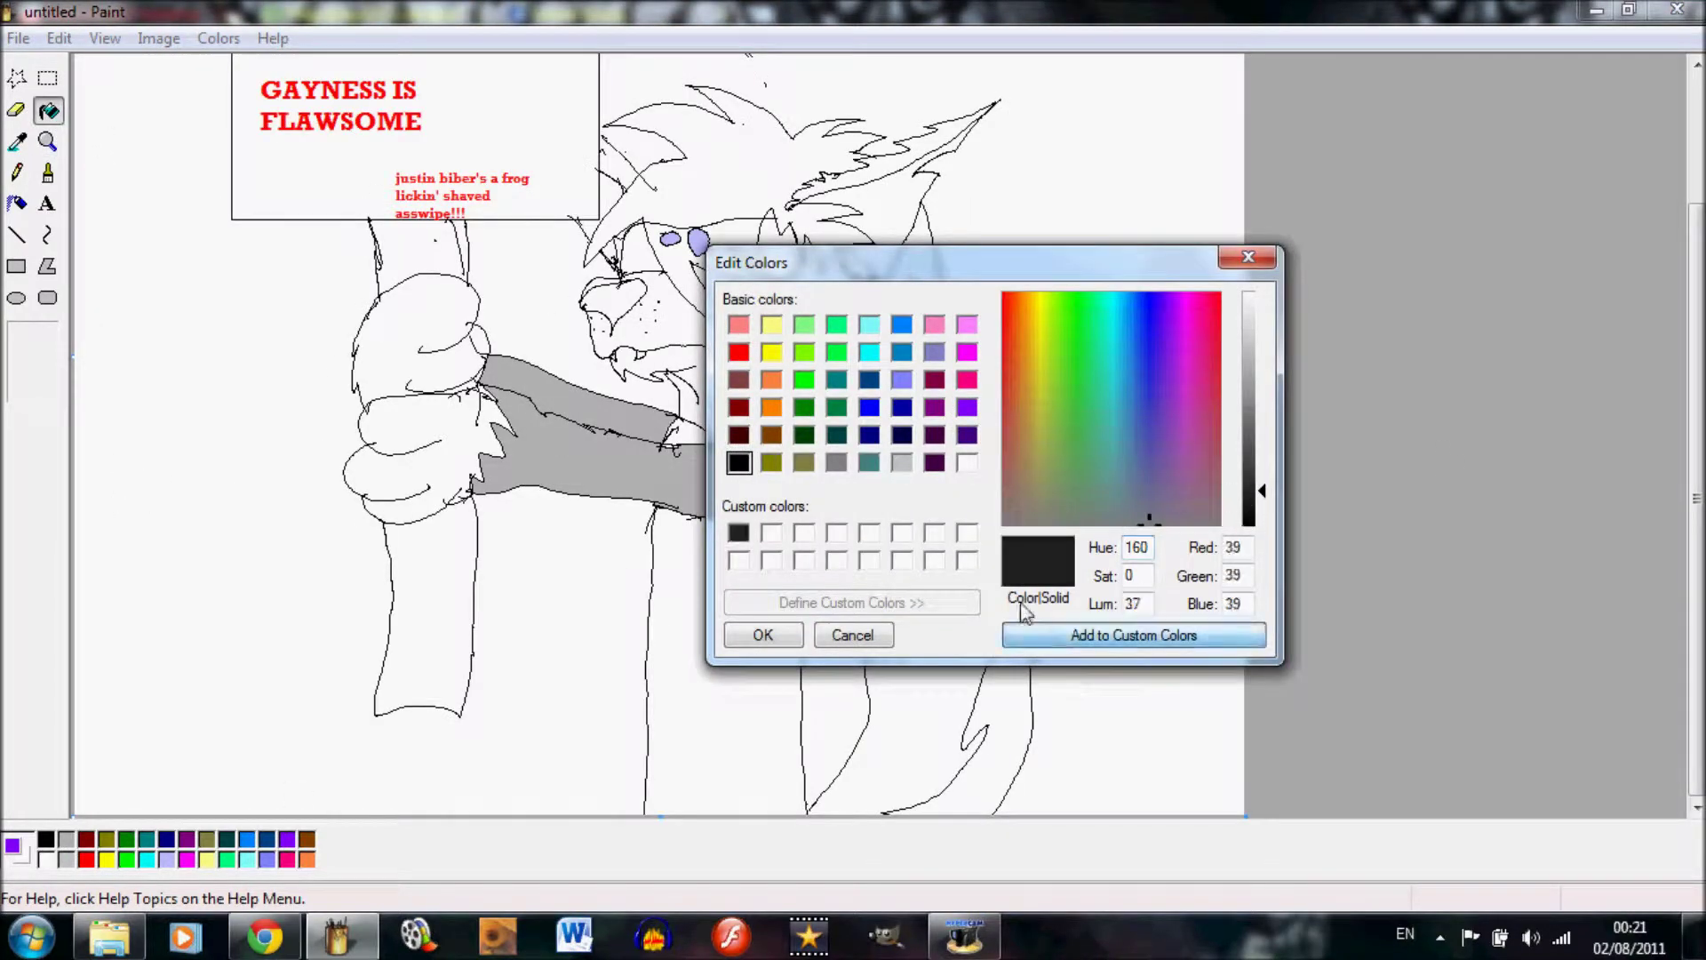
{"action": "left_click", "coordinate": [1057, 639]}
{"action": "left_click", "coordinate": [762, 635]}
{"action": "left_click", "coordinate": [730, 582]}
{"action": "left_click", "coordinate": [760, 433]}
{"action": "left_click", "coordinate": [696, 434]}
Paint the letters "BFMV" and a skull logo in grey on the shirt's front with the Brush.
{"action": "left_click", "coordinate": [47, 172]}
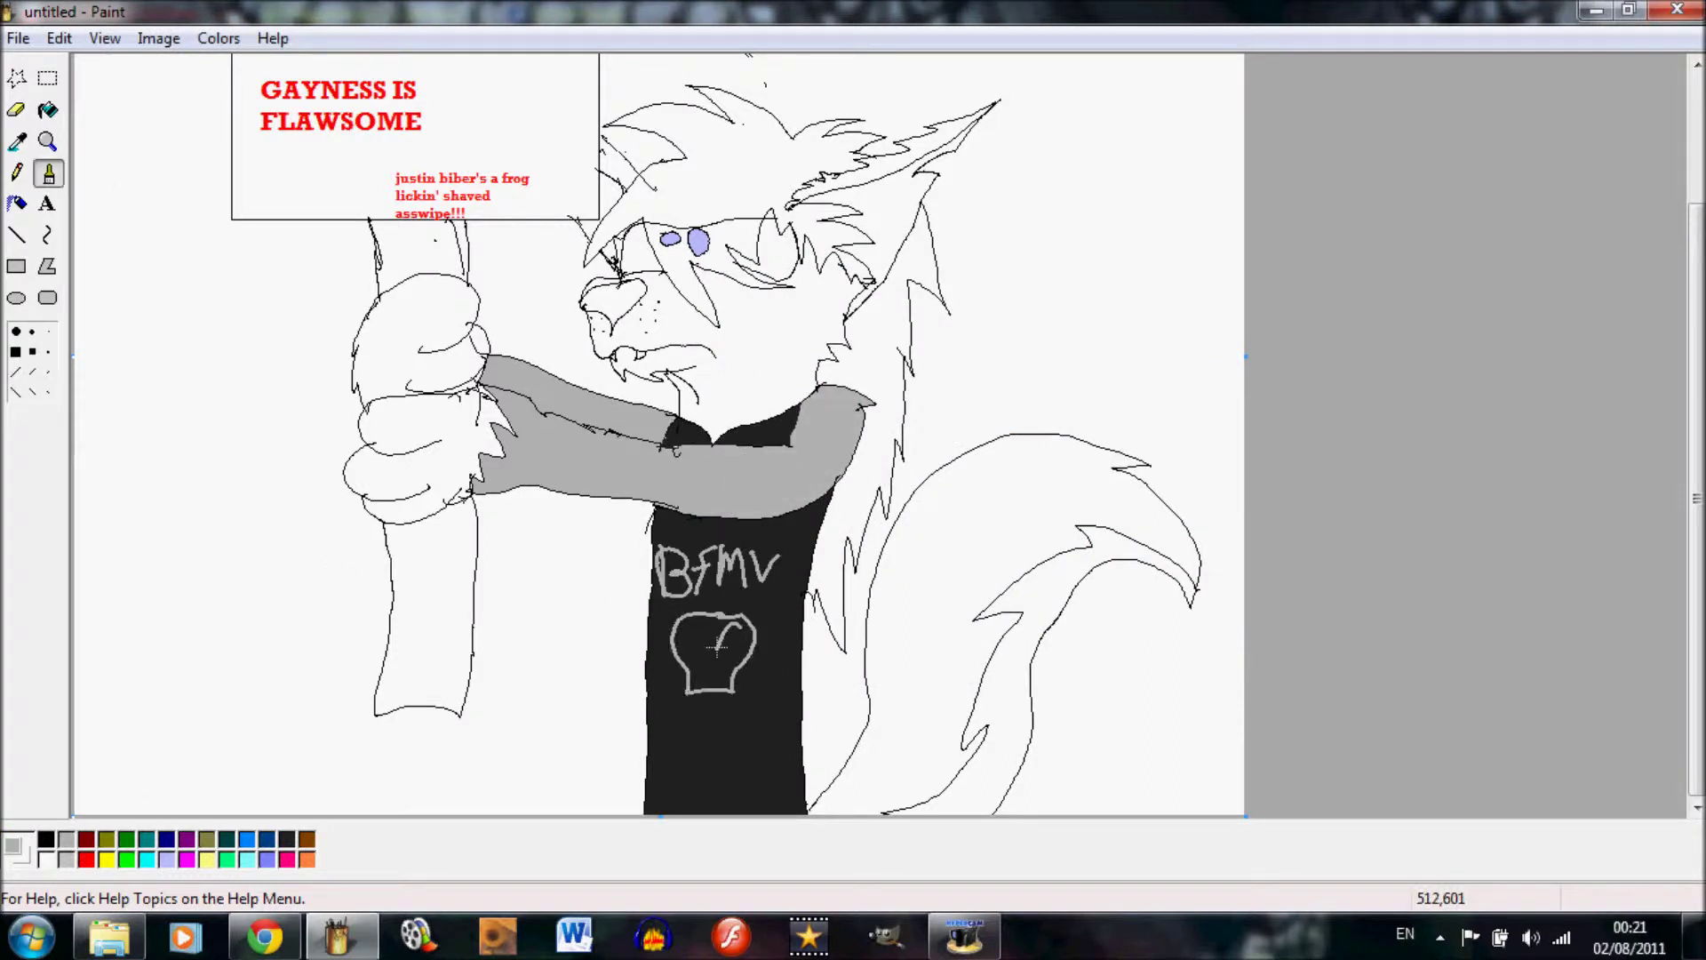
Rework the front hair outline beside the sign and erase the stray strand lines inside the hair.
{"action": "scroll", "coordinate": [658, 280], "scroll_direction": "up", "scroll_amount": 3}
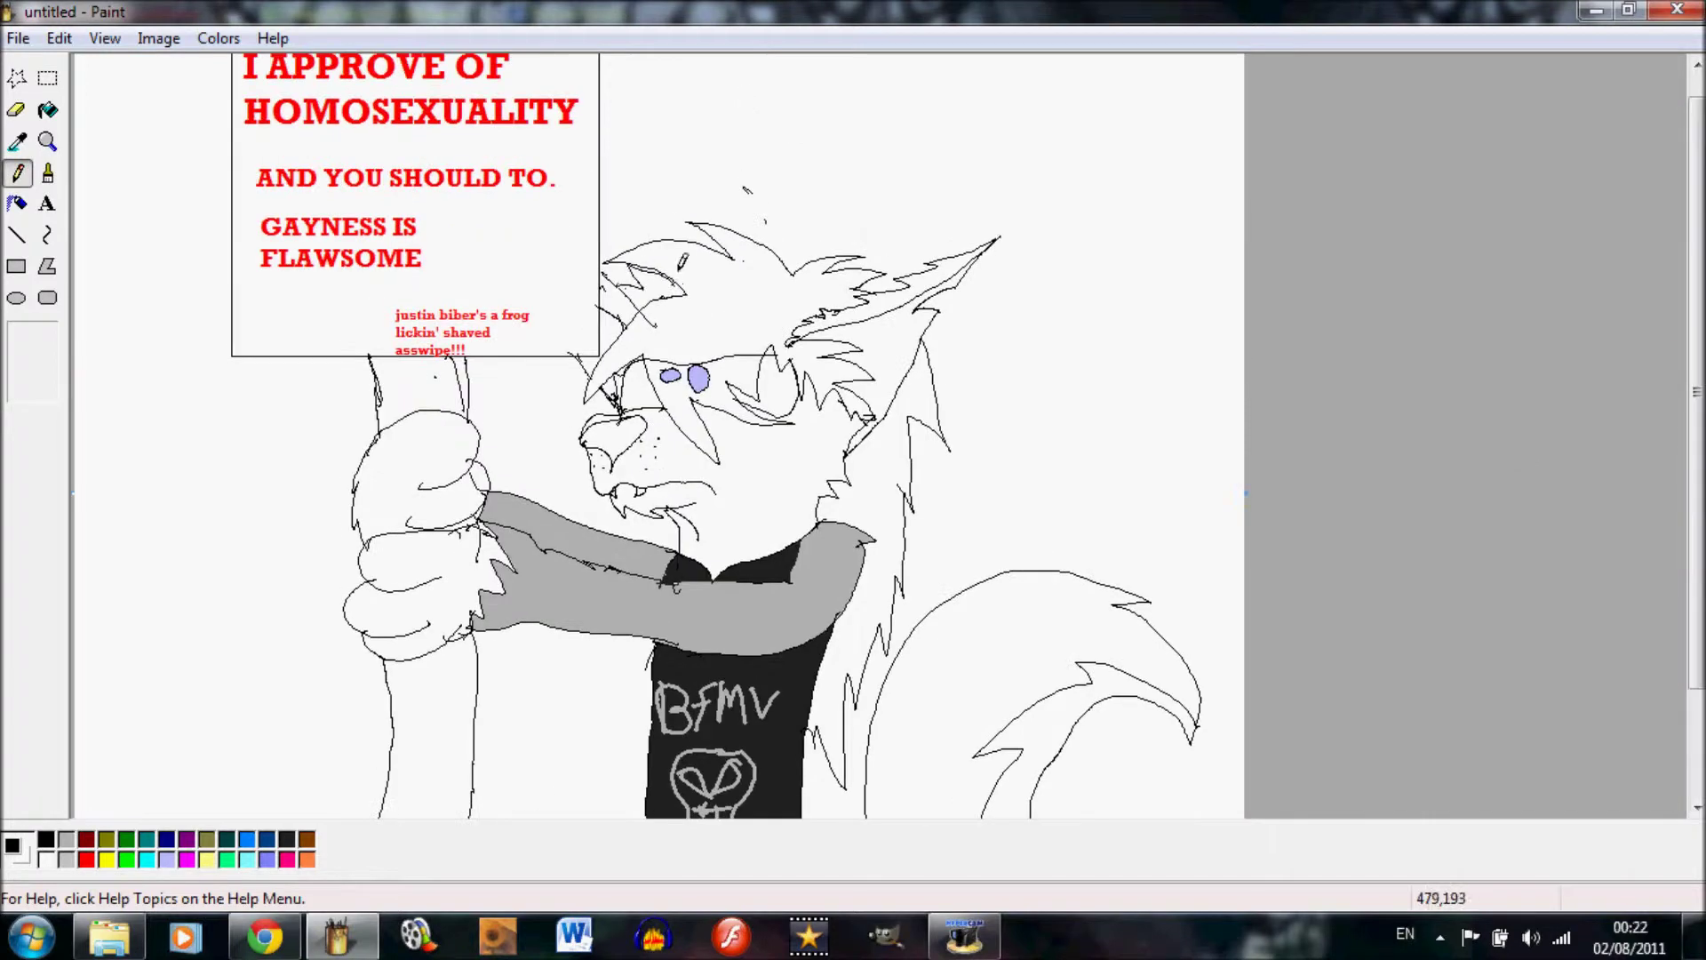
{"action": "left_click", "coordinate": [16, 109]}
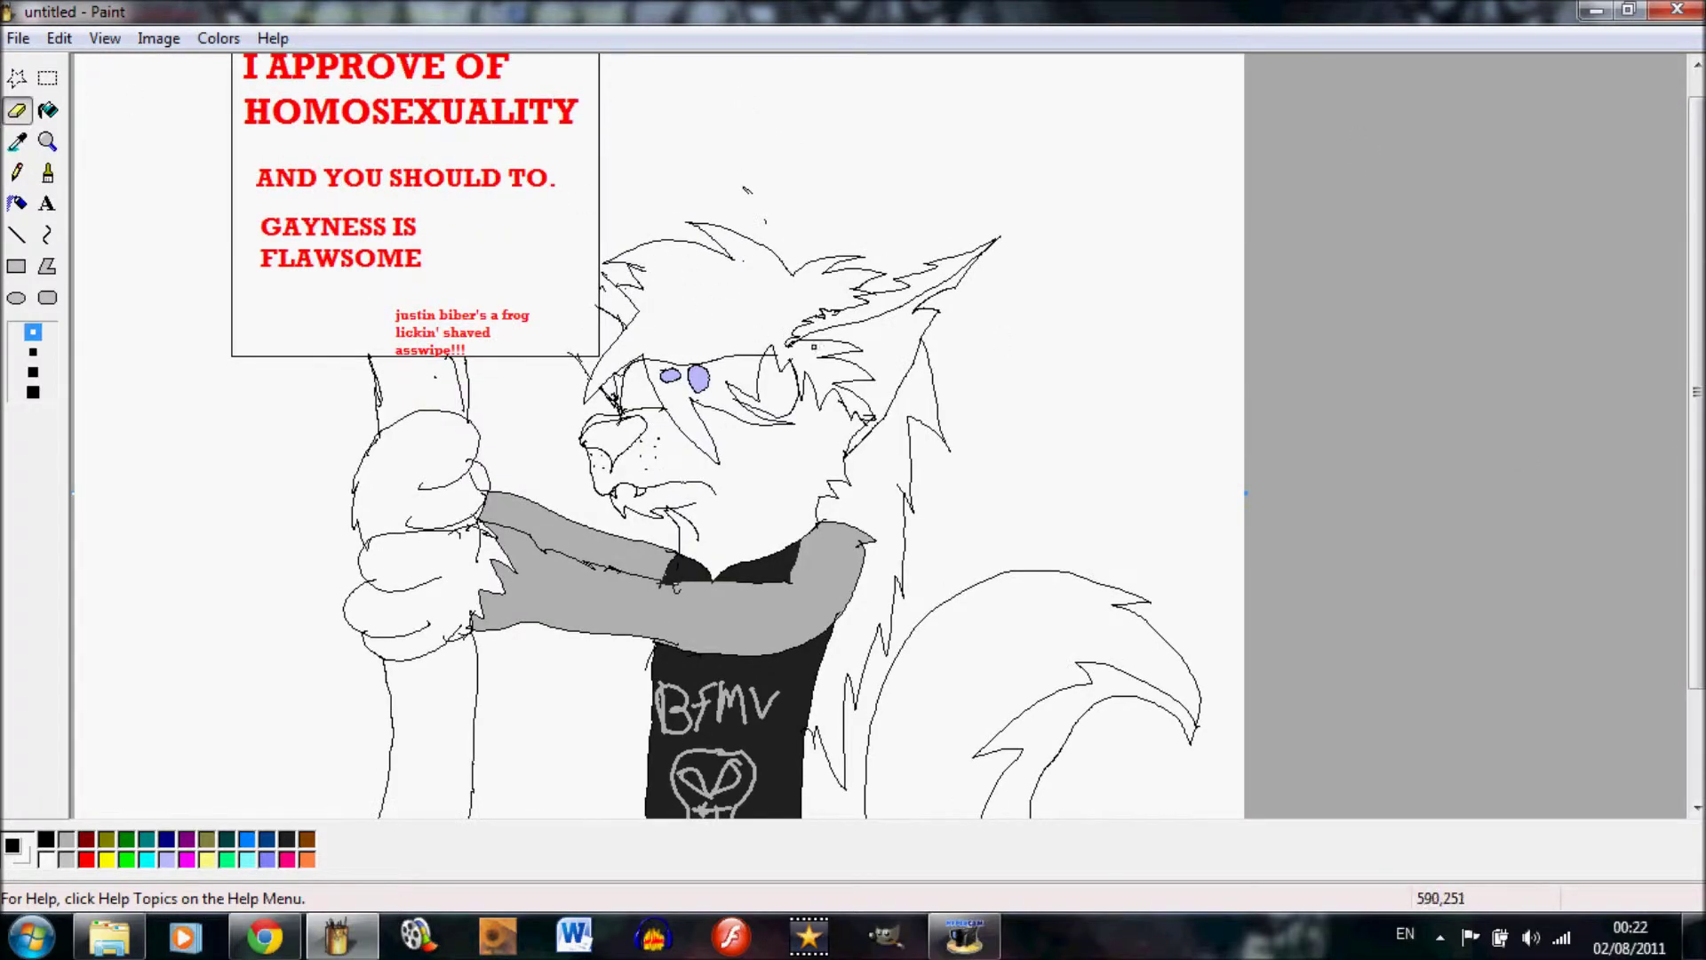
Try to fill the hair with olive.
{"action": "left_click_drag", "start_coordinate": [1697, 391], "coordinate": [1697, 515]}
{"action": "left_click", "coordinate": [106, 838]}
{"action": "left_click", "coordinate": [48, 110]}
{"action": "left_click", "coordinate": [726, 173]}
{"action": "key", "text": "ctrl+z"}
Fill the top hair, side tufts and long back mane with olive.
{"action": "left_click", "coordinate": [48, 141]}
{"action": "left_click", "coordinate": [655, 149]}
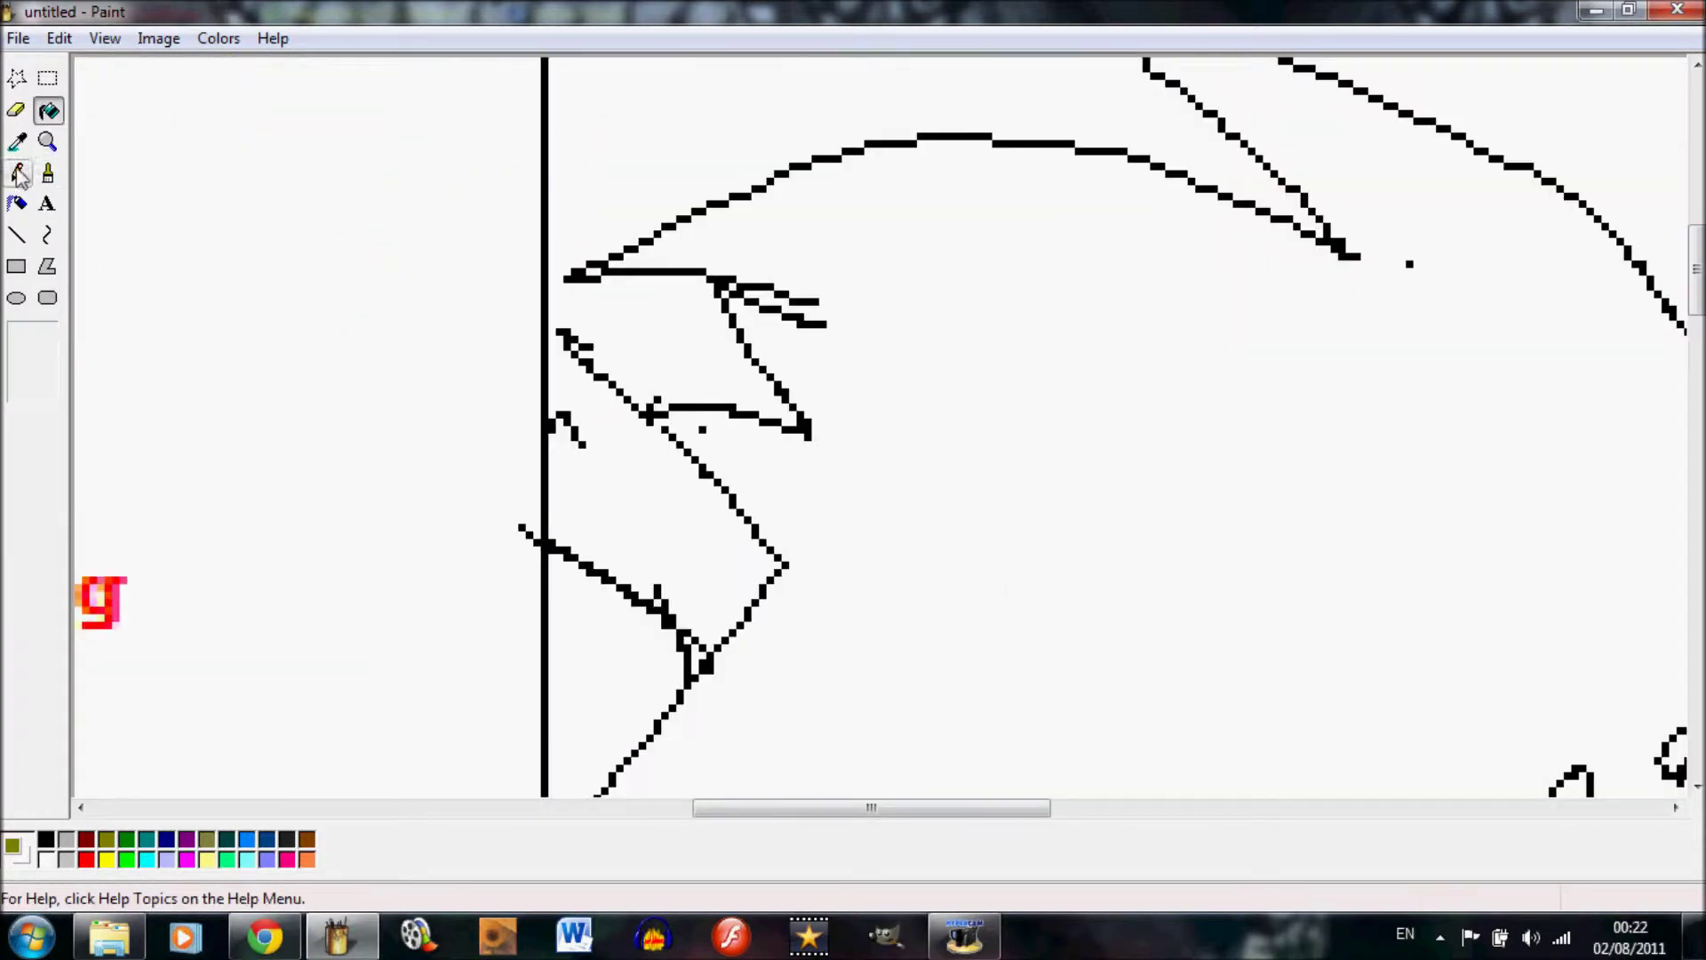
{"action": "left_click", "coordinate": [48, 142]}
{"action": "left_click", "coordinate": [26, 353]}
{"action": "left_click", "coordinate": [48, 111]}
{"action": "left_click", "coordinate": [106, 839]}
{"action": "left_click", "coordinate": [774, 257]}
{"action": "left_click", "coordinate": [1057, 431]}
Separate the eye area from the fringe with a white pencil line and fill the area around the eyes with white.
{"action": "left_click_drag", "start_coordinate": [1693, 375], "coordinate": [1694, 435]}
{"action": "left_click", "coordinate": [48, 141]}
{"action": "left_click", "coordinate": [25, 372]}
{"action": "left_click", "coordinate": [16, 172]}
{"action": "left_click_drag", "start_coordinate": [822, 607], "coordinate": [608, 601]}
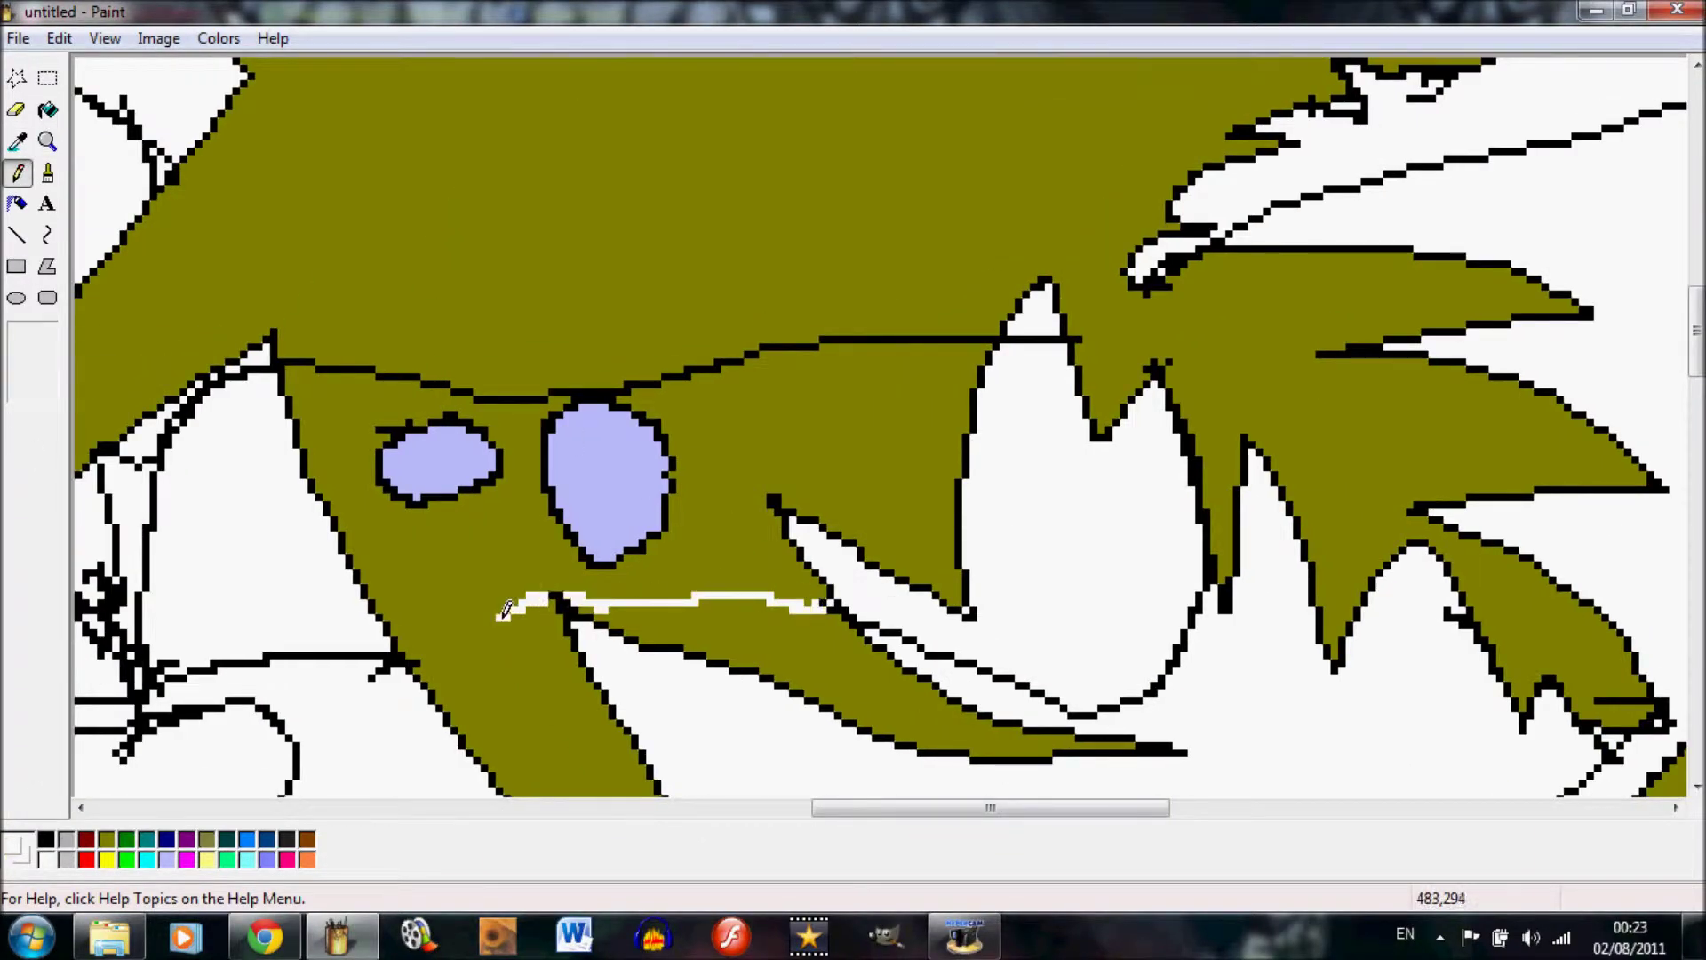
{"action": "left_click_drag", "start_coordinate": [504, 613], "coordinate": [414, 665]}
{"action": "left_click", "coordinate": [48, 110]}
{"action": "left_click", "coordinate": [363, 391]}
Mix a pale yellow custom colour for the hair highlights.
{"action": "left_click_drag", "start_coordinate": [1695, 343], "coordinate": [1695, 281]}
{"action": "left_click", "coordinate": [48, 142]}
{"action": "left_click", "coordinate": [23, 334]}
{"action": "left_click", "coordinate": [48, 110]}
{"action": "double_click", "coordinate": [107, 859]}
{"action": "left_click", "coordinate": [891, 604]}
{"action": "left_click_drag", "start_coordinate": [1260, 406], "coordinate": [1260, 346]}
{"action": "left_click", "coordinate": [1135, 634]}
{"action": "left_click", "coordinate": [762, 636]}
Try to pencil pale yellow zigzag highlight lines across the top of the hair.
{"action": "left_click", "coordinate": [48, 141]}
{"action": "left_click", "coordinate": [27, 353]}
{"action": "left_click_drag", "start_coordinate": [647, 811], "coordinate": [978, 810]}
{"action": "left_click", "coordinate": [16, 172]}
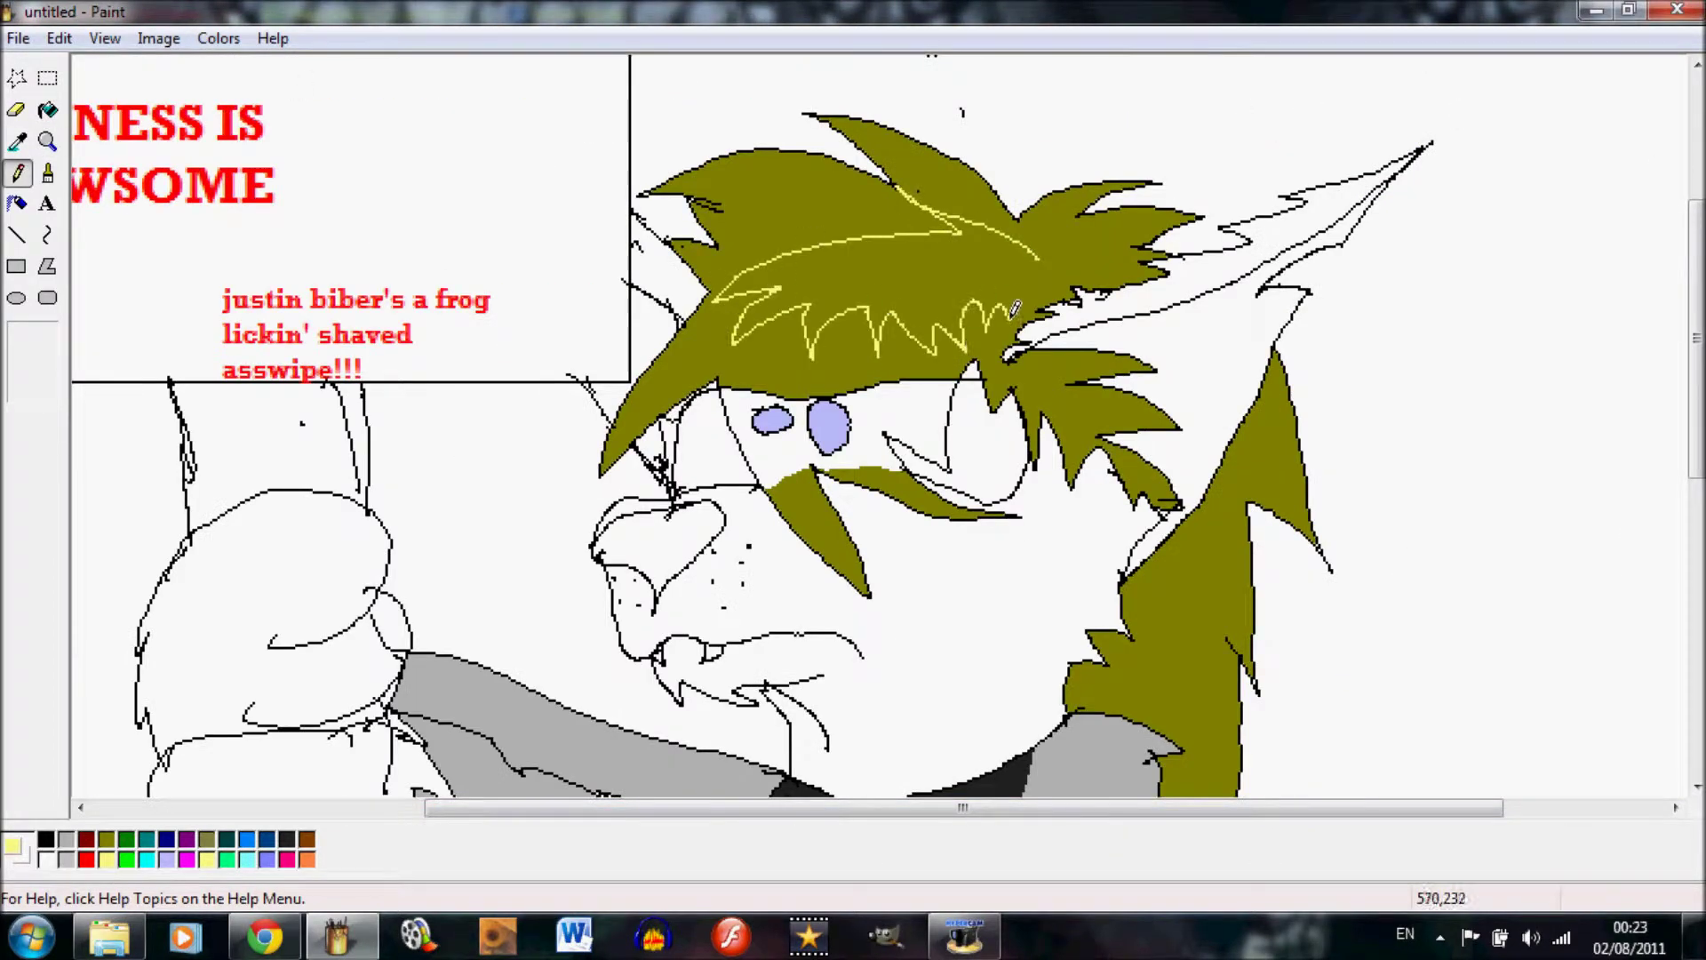
{"action": "key", "text": "ctrl+z"}
{"action": "key", "text": "ctrl+z"}
{"action": "left_click", "coordinate": [48, 173]}
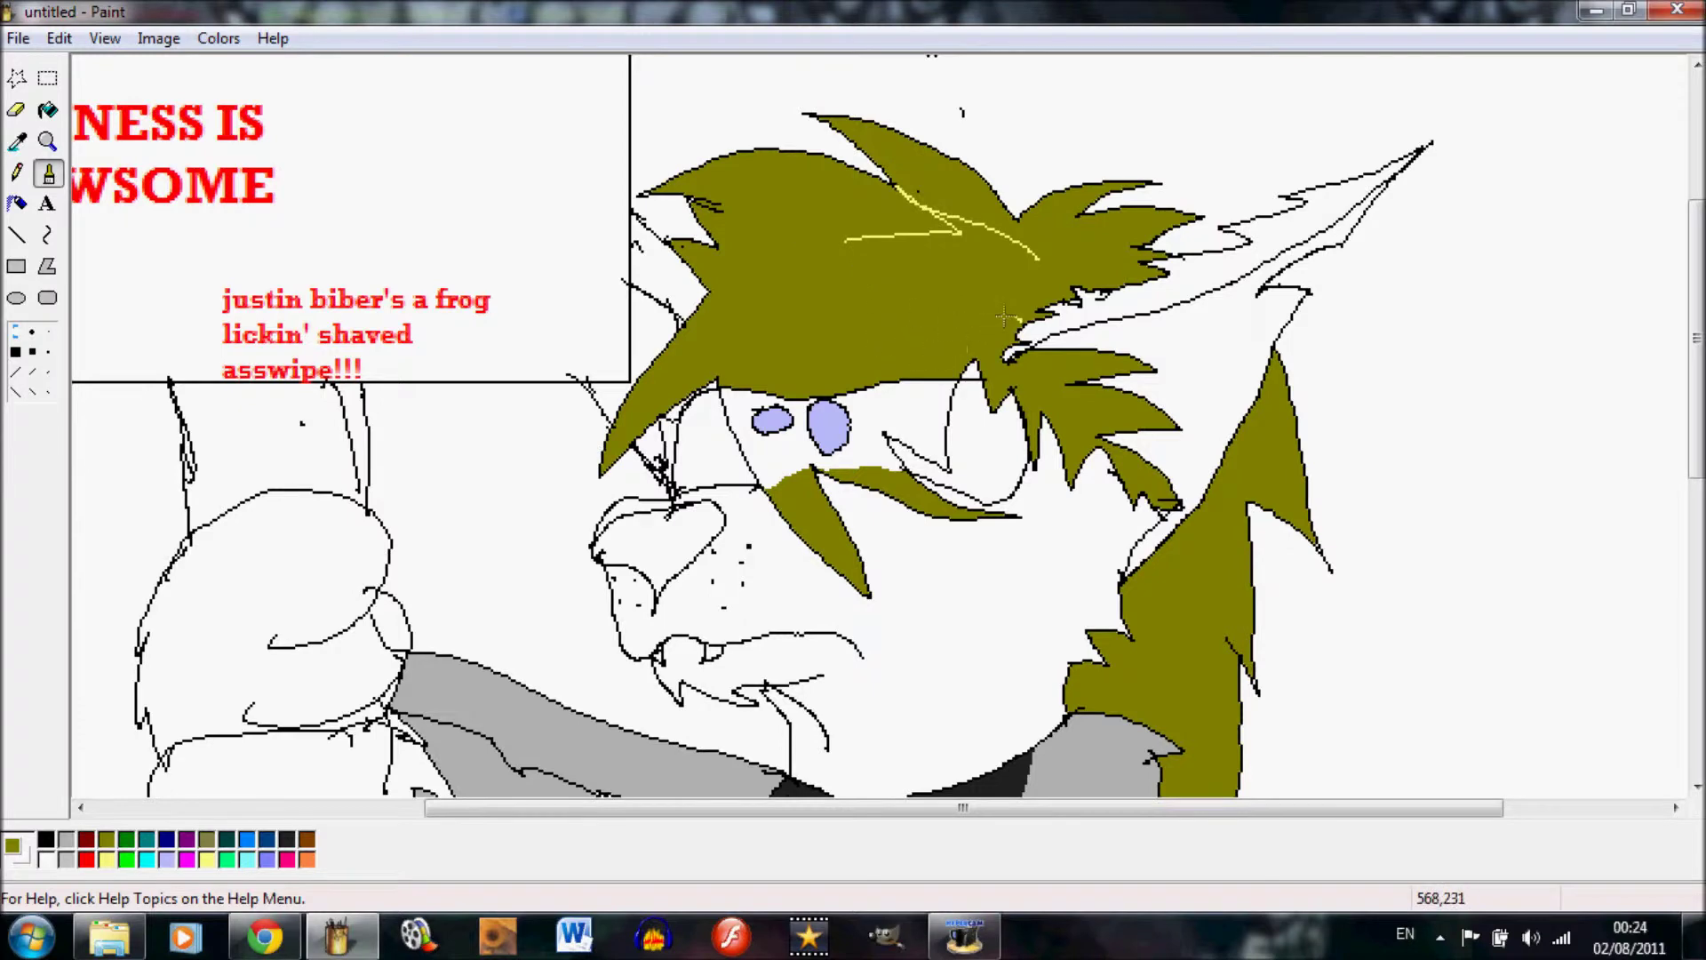
Outline jagged highlight shapes inside the hair, fringe and back mane in pale yellow and fill them.
{"action": "left_click", "coordinate": [106, 858]}
{"action": "left_click", "coordinate": [16, 172]}
{"action": "mouse_move", "coordinate": [992, 239]}
{"action": "left_mouse_down"}
{"action": "mouse_move", "coordinate": [765, 191]}
{"action": "mouse_move", "coordinate": [722, 255]}
{"action": "mouse_move", "coordinate": [797, 384]}
{"action": "left_mouse_up"}
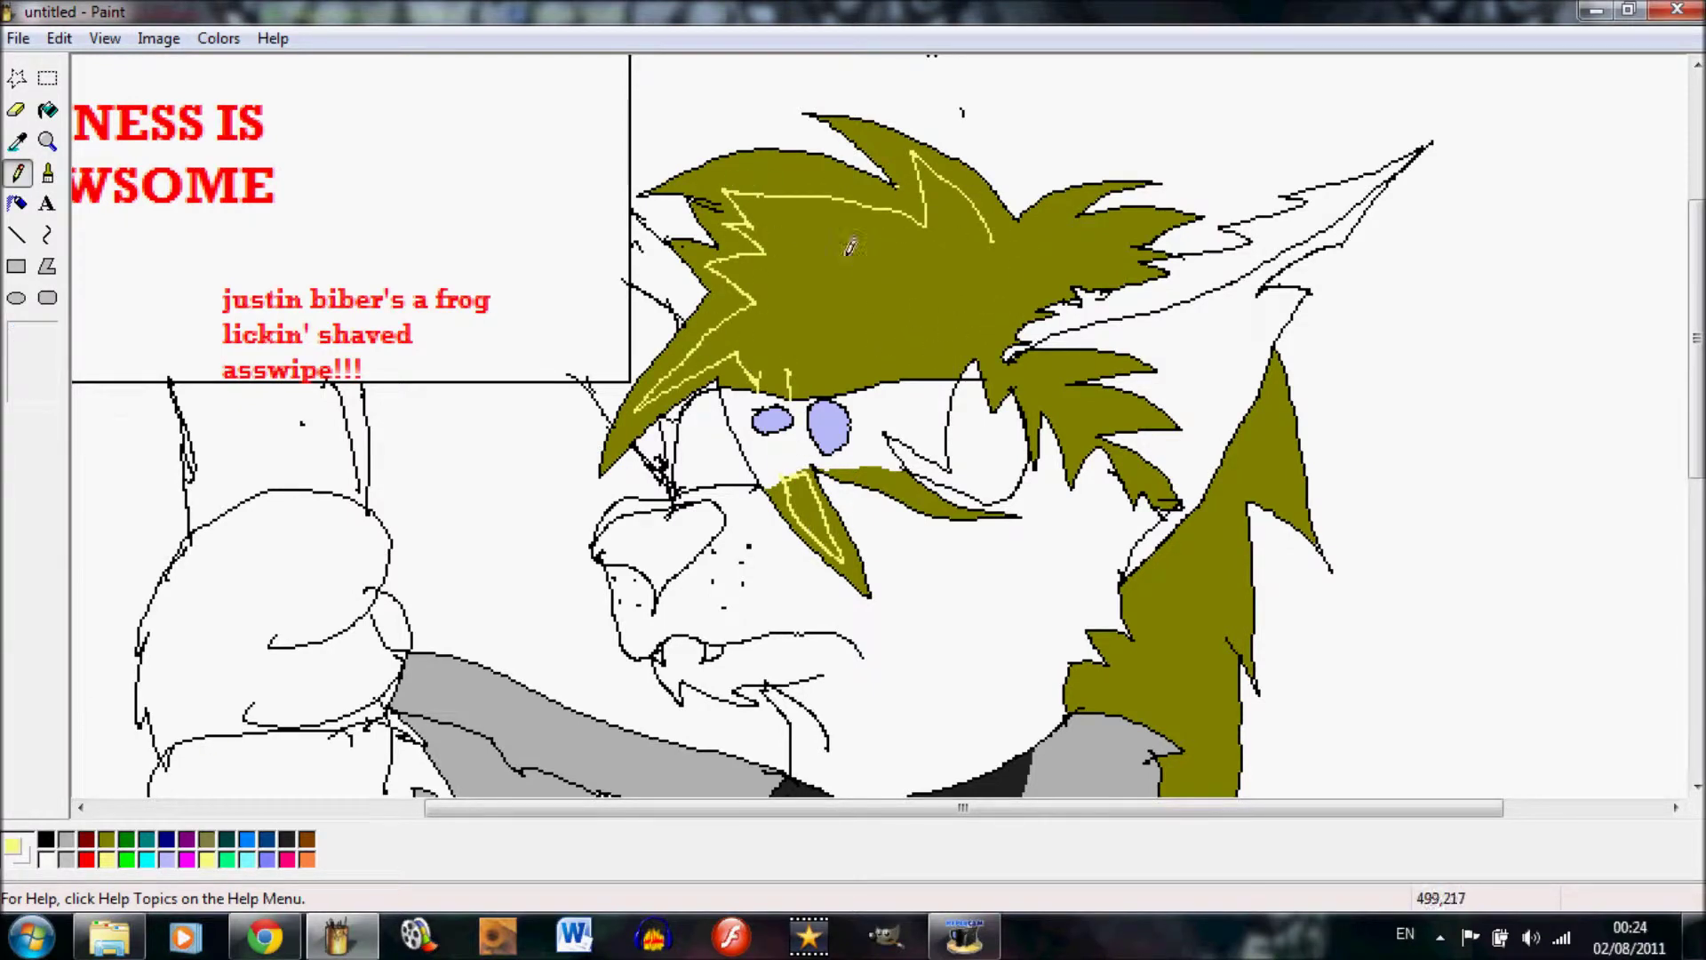
{"action": "mouse_move", "coordinate": [869, 360]}
{"action": "left_mouse_down"}
{"action": "mouse_move", "coordinate": [1010, 363]}
{"action": "mouse_move", "coordinate": [1080, 432]}
{"action": "left_mouse_up"}
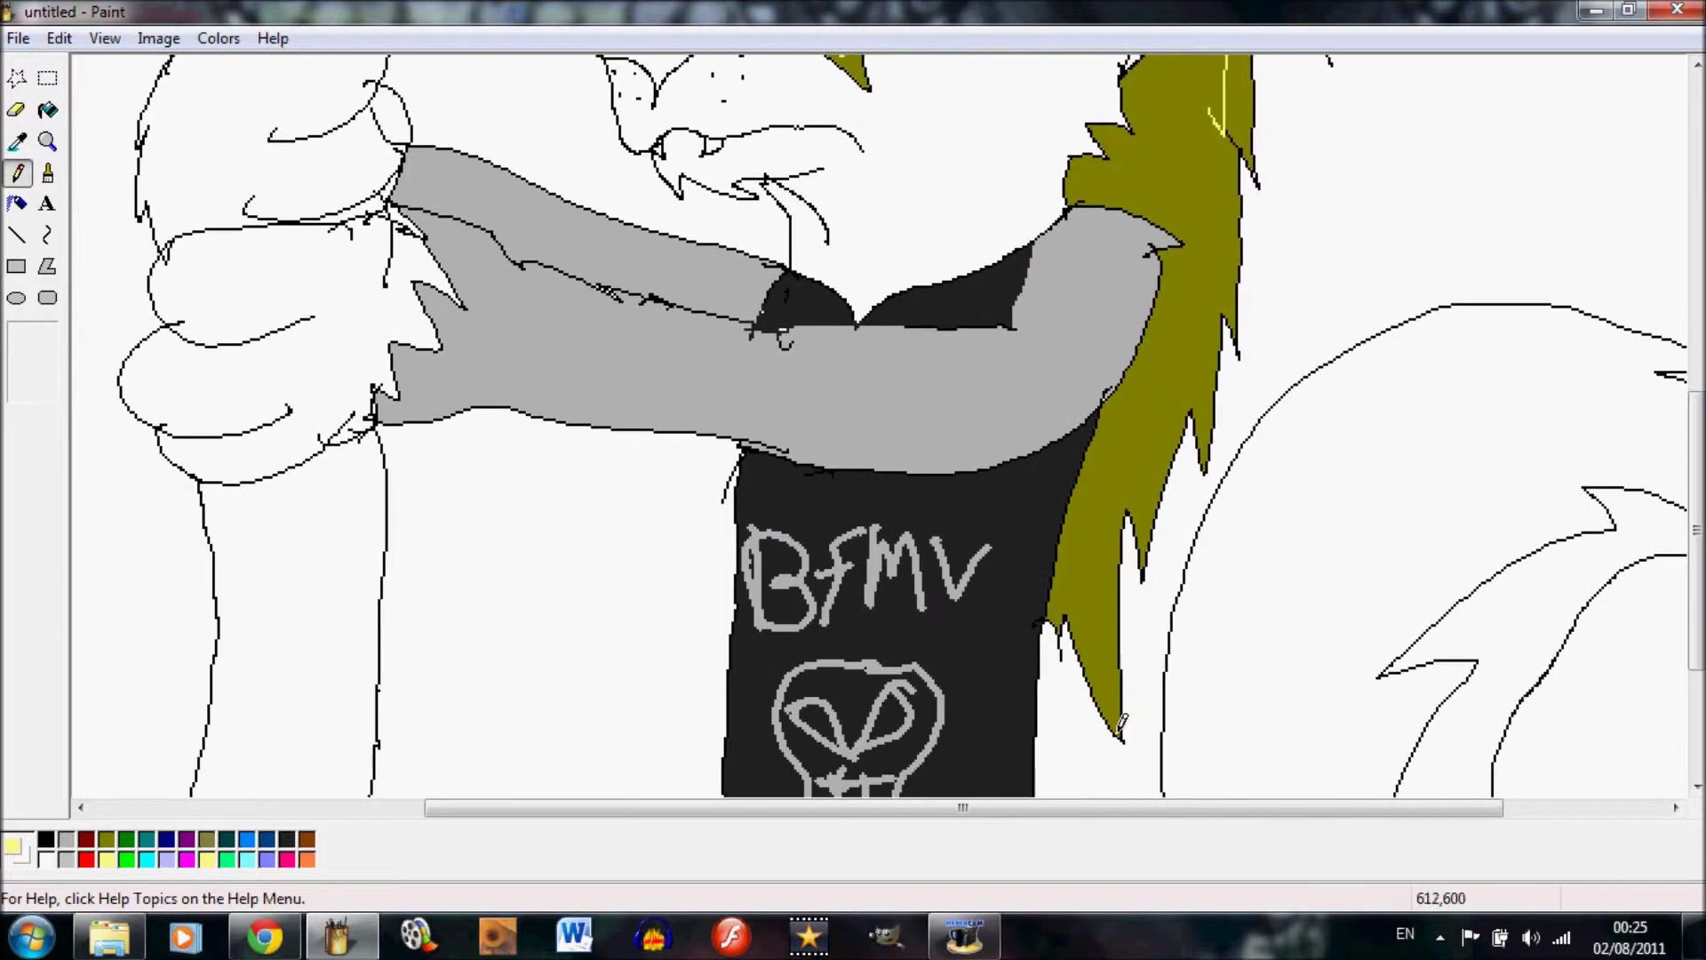
{"action": "left_click_drag", "start_coordinate": [1106, 737], "coordinate": [1182, 356]}
{"action": "left_click_drag", "start_coordinate": [1181, 355], "coordinate": [1213, 111]}
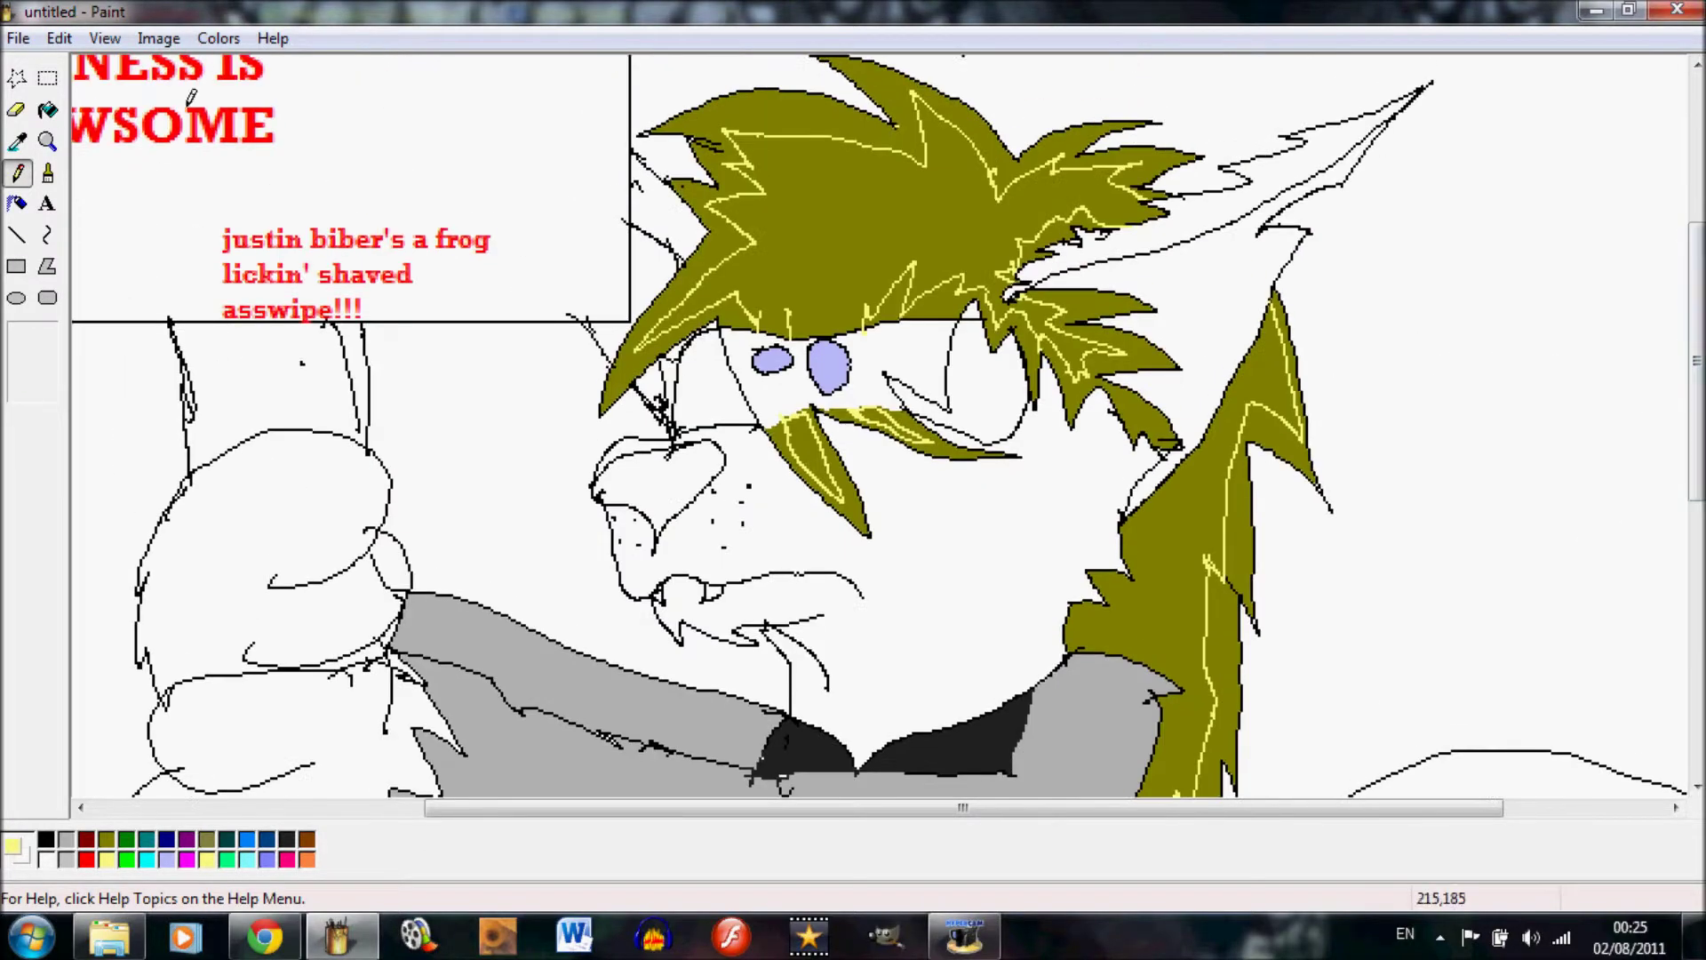
{"action": "left_click", "coordinate": [48, 111]}
{"action": "left_click", "coordinate": [813, 462]}
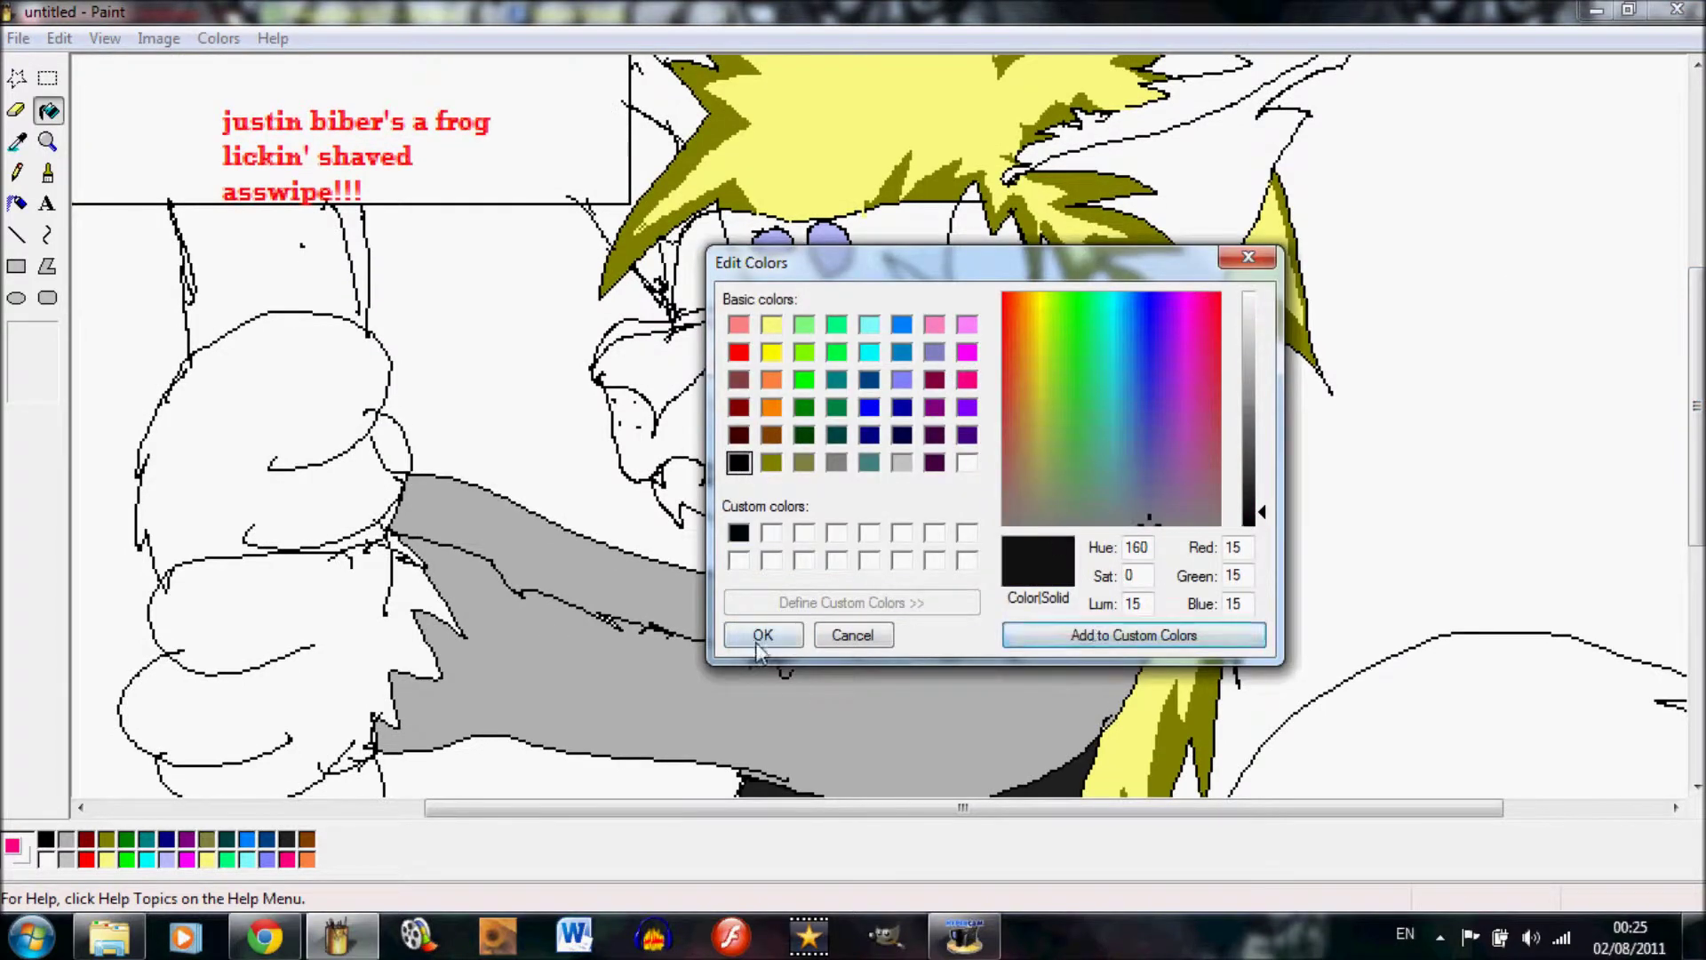
Mix a near-black custom colour with RGB 15, 15, 15 and fill the face and ears with it.
{"action": "left_click", "coordinate": [762, 637]}
{"action": "left_click", "coordinate": [889, 427]}
{"action": "left_click", "coordinate": [633, 327]}
{"action": "left_click", "coordinate": [1191, 105]}
{"action": "left_click", "coordinate": [680, 98]}
Fill both hands gripping the pole with the near-black colour.
{"action": "left_click_drag", "start_coordinate": [1696, 406], "coordinate": [1696, 461]}
{"action": "left_click", "coordinate": [235, 345]}
{"action": "left_click", "coordinate": [395, 363]}
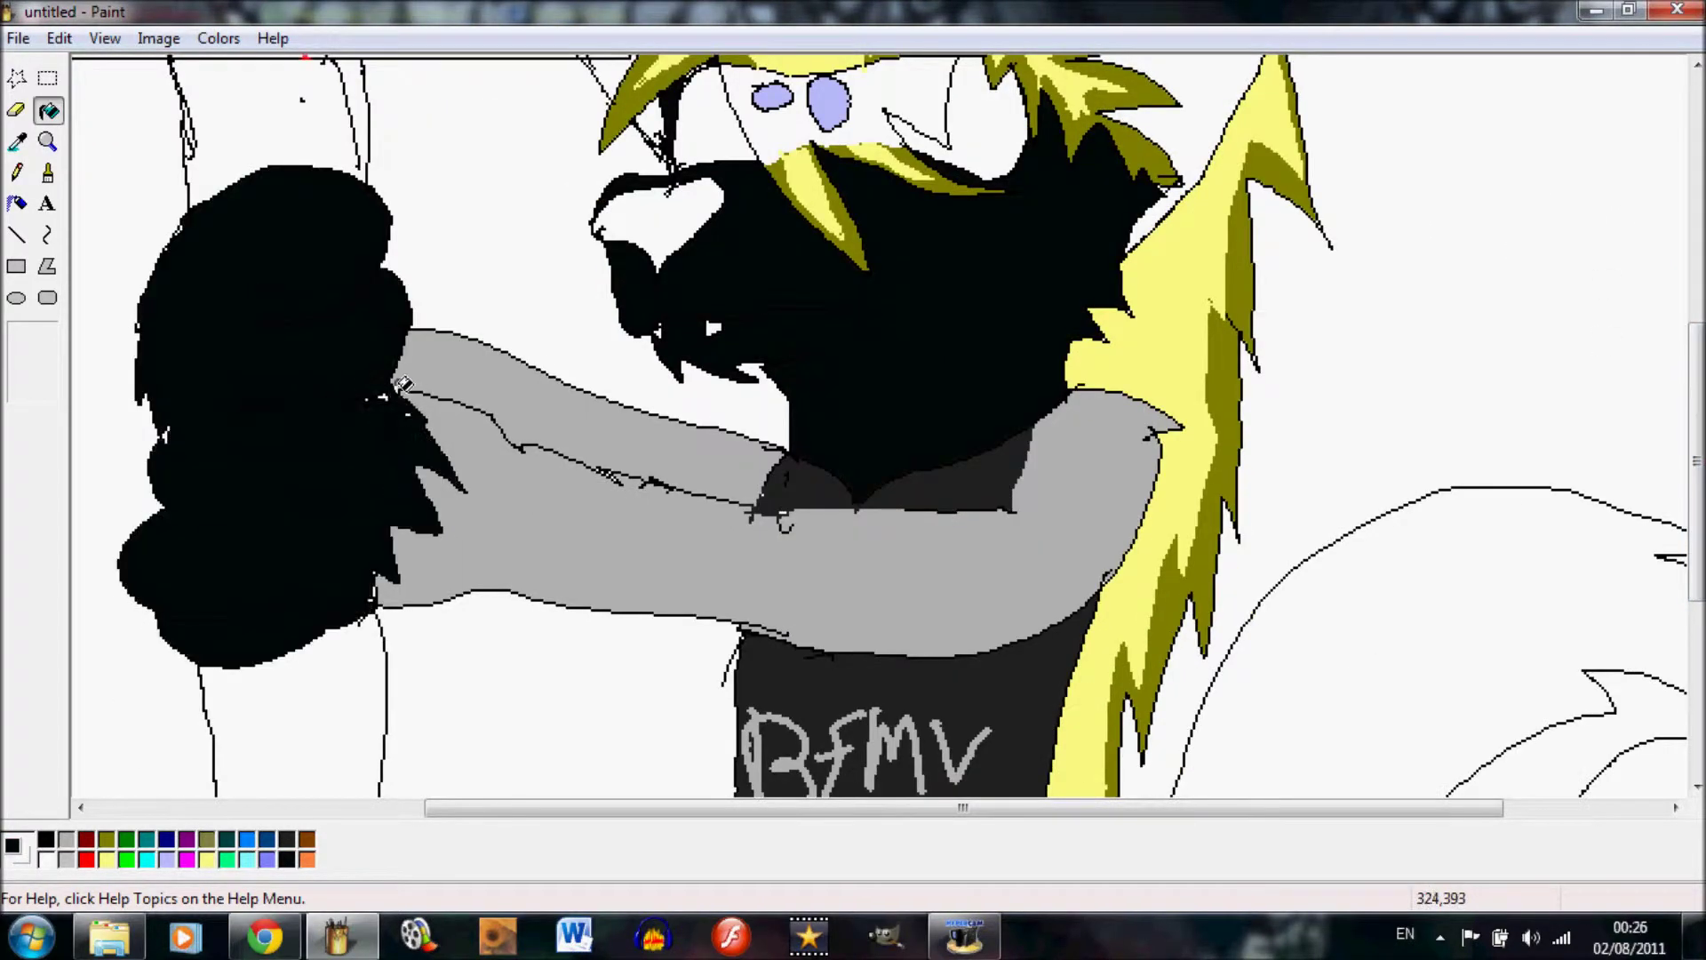
{"action": "left_click", "coordinate": [17, 173]}
{"action": "left_click", "coordinate": [48, 172]}
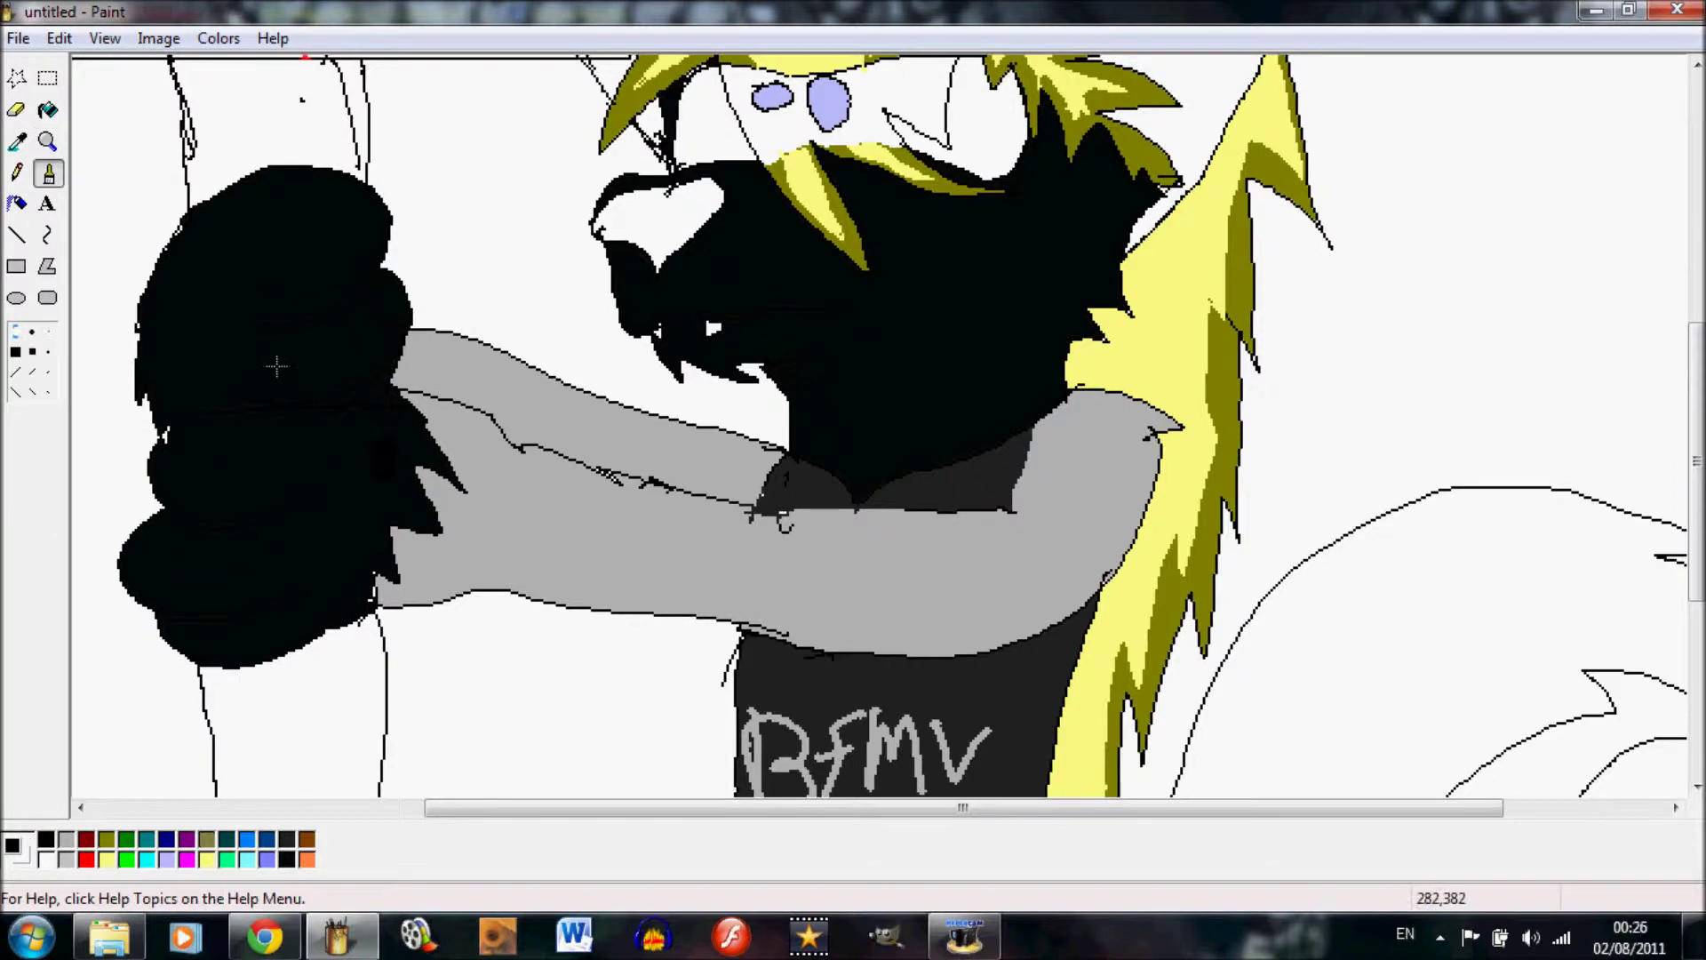
Fill the outer part of the tail with the near-black colour.
{"action": "left_click_drag", "start_coordinate": [1696, 462], "coordinate": [1696, 634]}
{"action": "left_click", "coordinate": [48, 110]}
{"action": "left_click", "coordinate": [17, 173]}
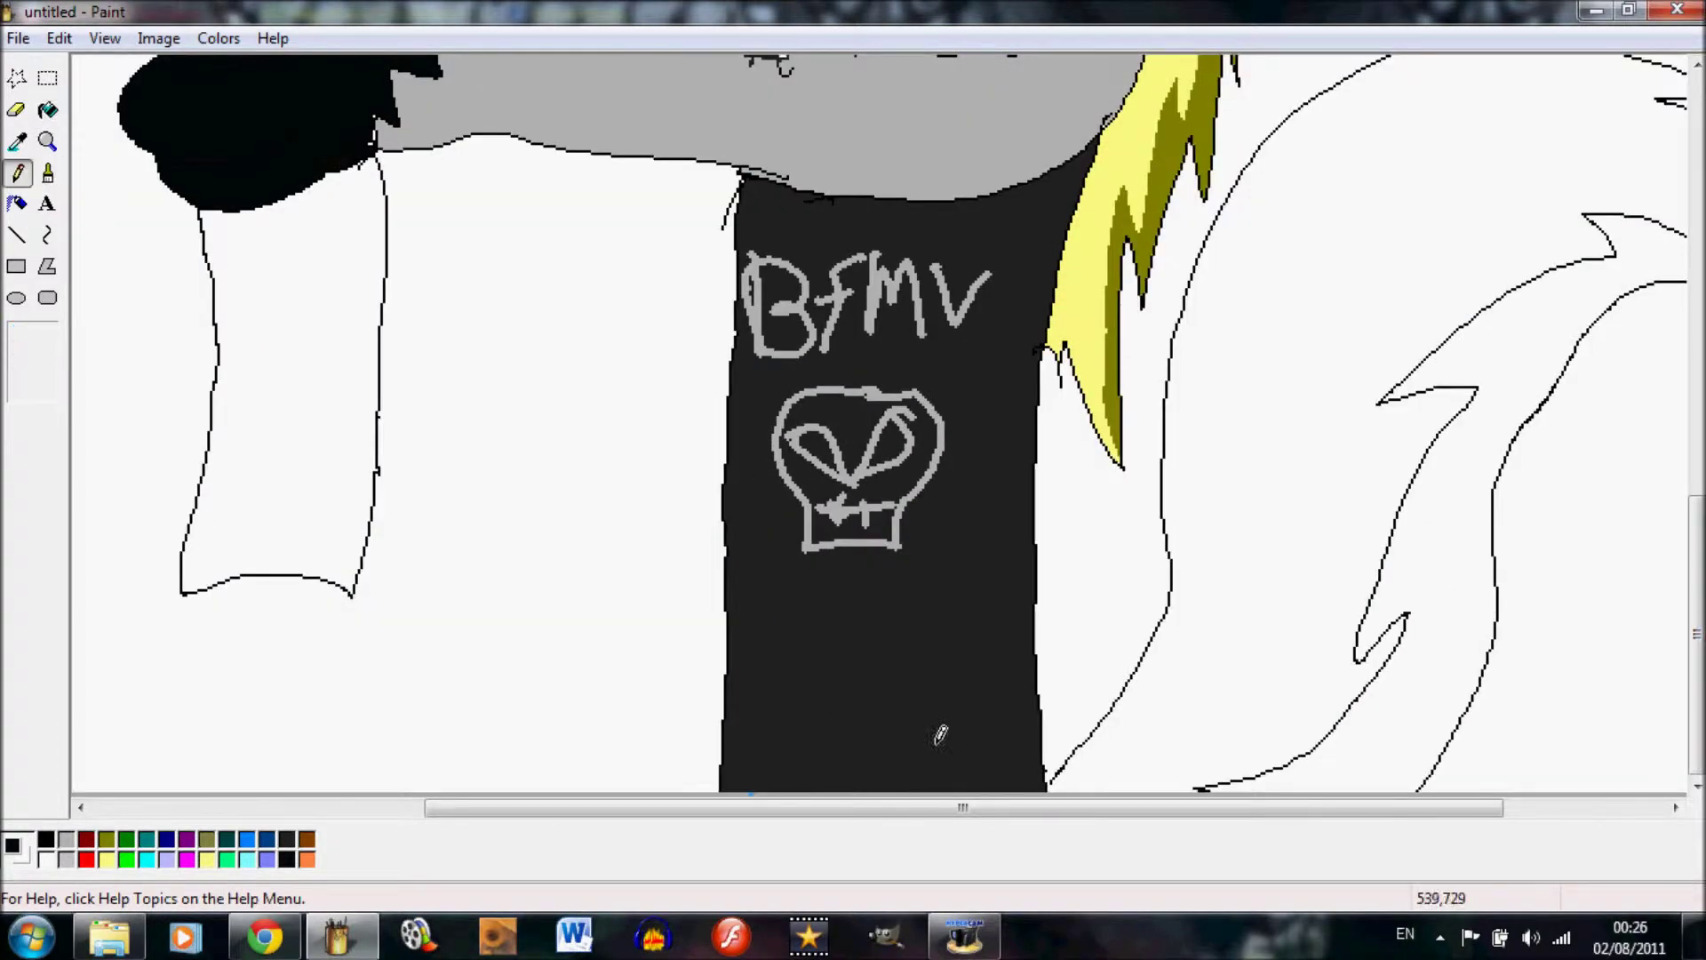
{"action": "scroll", "coordinate": [1056, 281], "scroll_direction": "up", "scroll_amount": 4}
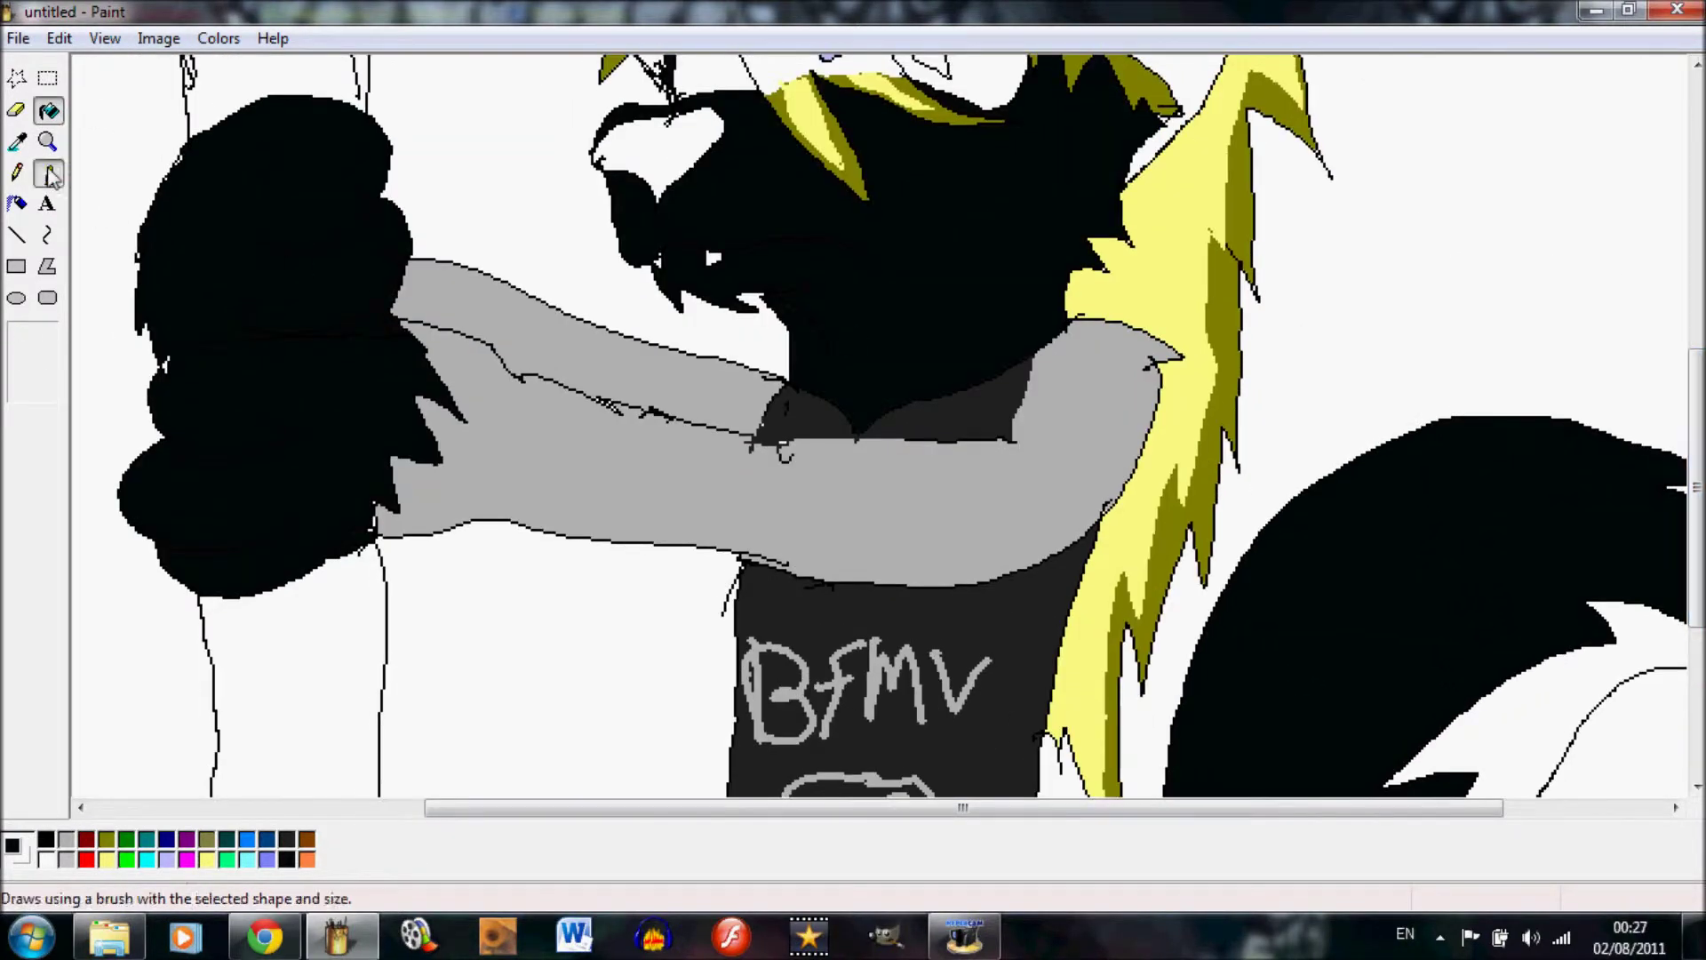
Fill the eye sockets of the skull on the shirt with red.
{"action": "left_click", "coordinate": [48, 172]}
{"action": "left_click", "coordinate": [48, 111]}
{"action": "mouse_move", "coordinate": [1697, 487]}
{"action": "left_mouse_down"}
{"action": "mouse_move", "coordinate": [1696, 394]}
{"action": "mouse_move", "coordinate": [1696, 634]}
{"action": "left_mouse_up"}
{"action": "left_click", "coordinate": [86, 859]}
{"action": "left_click", "coordinate": [817, 448]}
{"action": "left_click", "coordinate": [889, 444]}
Paint a jagged red patch on the shirt around the "BFMV" lettering and skull with the Brush, and fill it red.
{"action": "left_click", "coordinate": [48, 173]}
{"action": "left_click", "coordinate": [16, 330]}
{"action": "mouse_move", "coordinate": [880, 622]}
{"action": "left_mouse_down"}
{"action": "mouse_move", "coordinate": [925, 590]}
{"action": "mouse_move", "coordinate": [1021, 296]}
{"action": "mouse_move", "coordinate": [1031, 187]}
{"action": "left_mouse_up"}
{"action": "left_click_drag", "start_coordinate": [924, 675], "coordinate": [746, 417]}
{"action": "left_click", "coordinate": [48, 110]}
{"action": "left_click", "coordinate": [809, 396]}
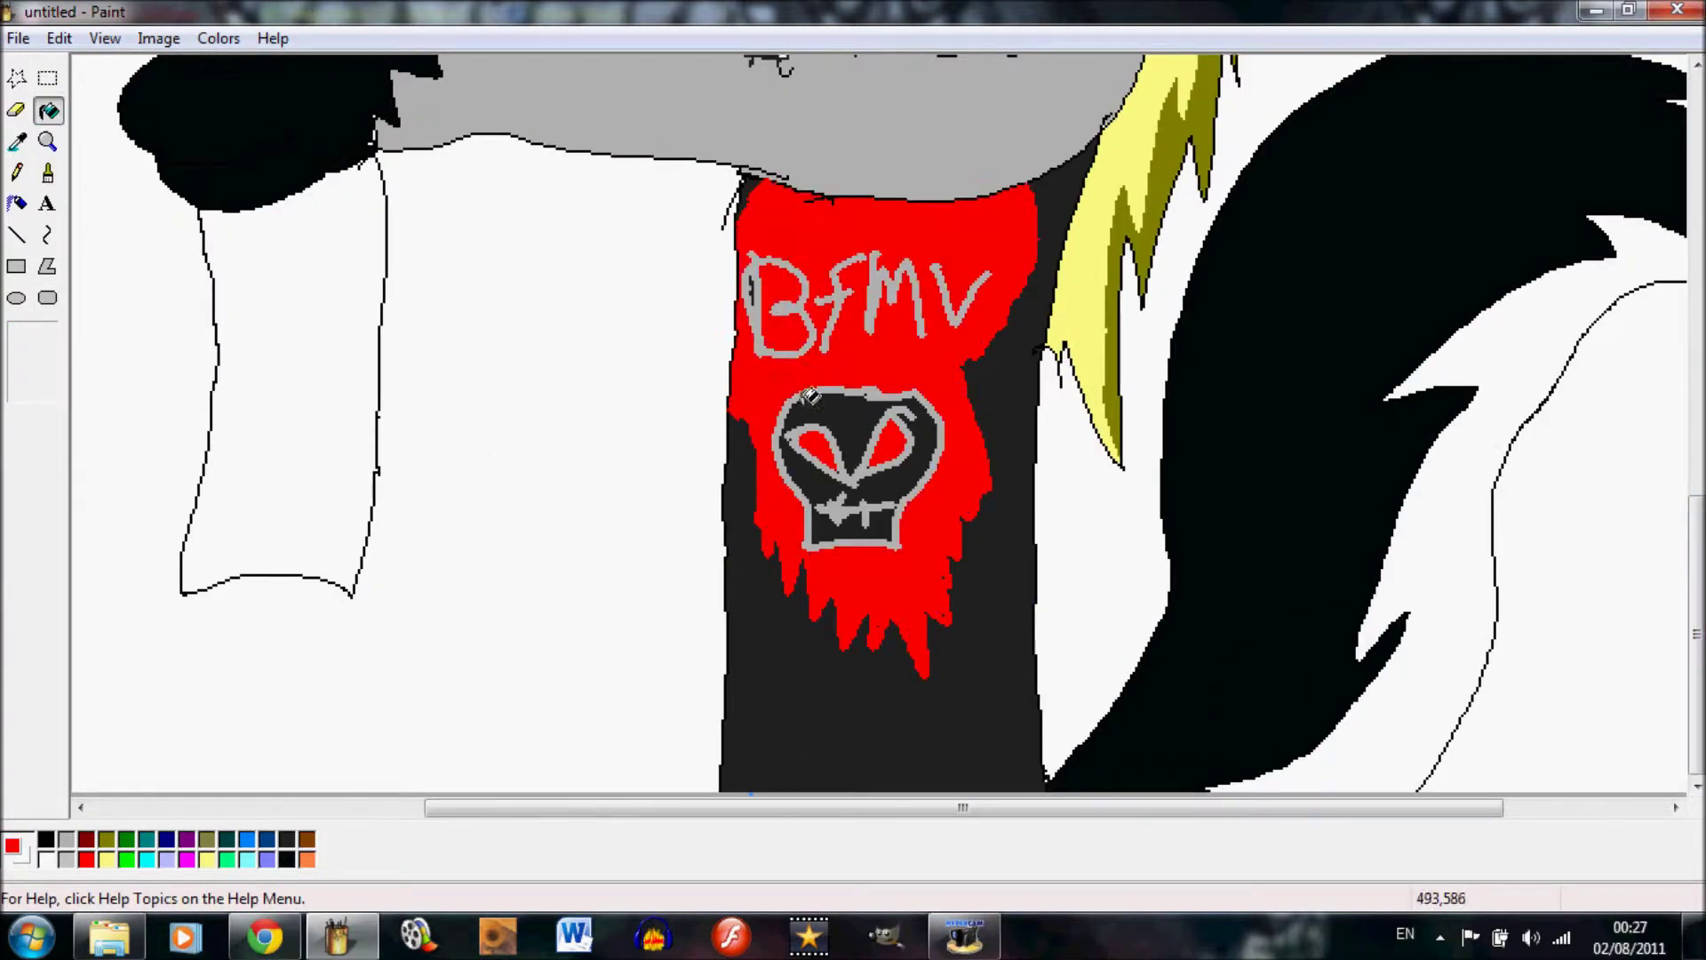
Fill the shirt's skull logo and its outline with black, leaving the eye sockets red.
{"action": "left_click", "coordinate": [47, 839]}
{"action": "left_click", "coordinate": [848, 418]}
{"action": "left_click", "coordinate": [940, 442]}
{"action": "left_click", "coordinate": [908, 444]}
Add the red text "HOMOPHOBES ARE N00BS!!!" to the sign beside the "GAYNESS IS FLAWSOME" line.
{"action": "left_click_drag", "start_coordinate": [1696, 634], "coordinate": [1696, 506]}
{"action": "left_click", "coordinate": [48, 141]}
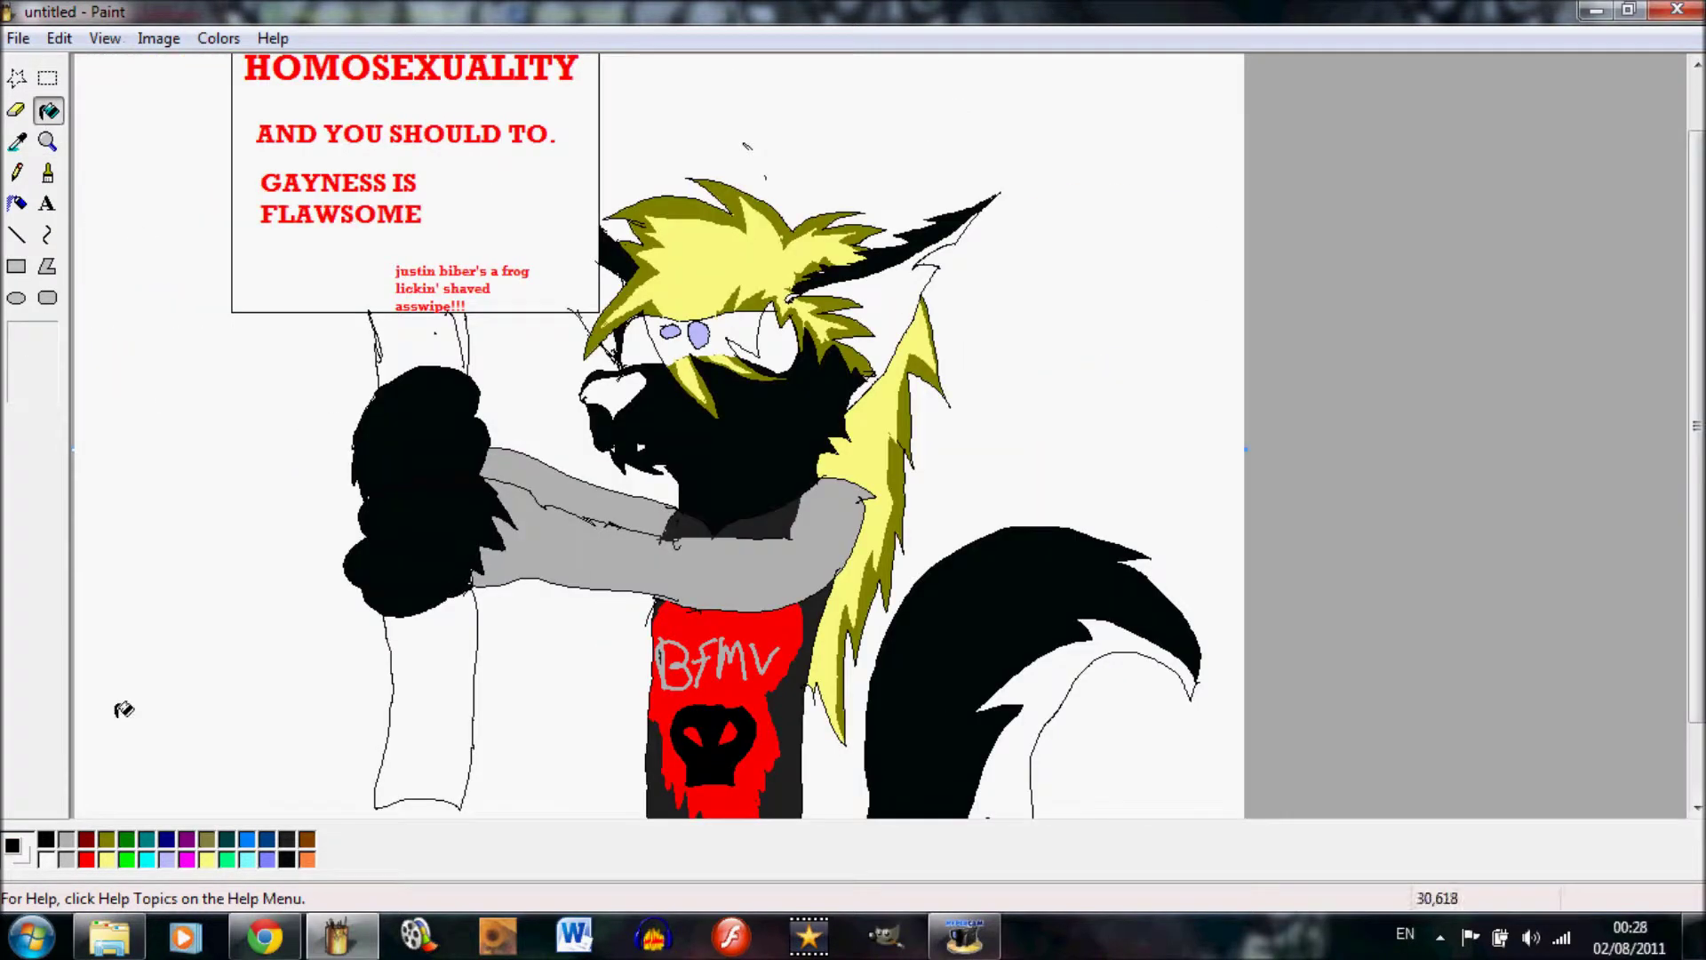
{"action": "left_click", "coordinate": [86, 859]}
{"action": "left_click", "coordinate": [48, 205]}
{"action": "left_click", "coordinate": [451, 183]}
{"action": "type", "text": "HOMOPHOBE"}
{"action": "left_click_drag", "start_coordinate": [581, 221], "coordinate": [595, 222]}
{"action": "type", "text": "S ARE N00BS!!!"}
{"action": "left_click", "coordinate": [1537, 397]}
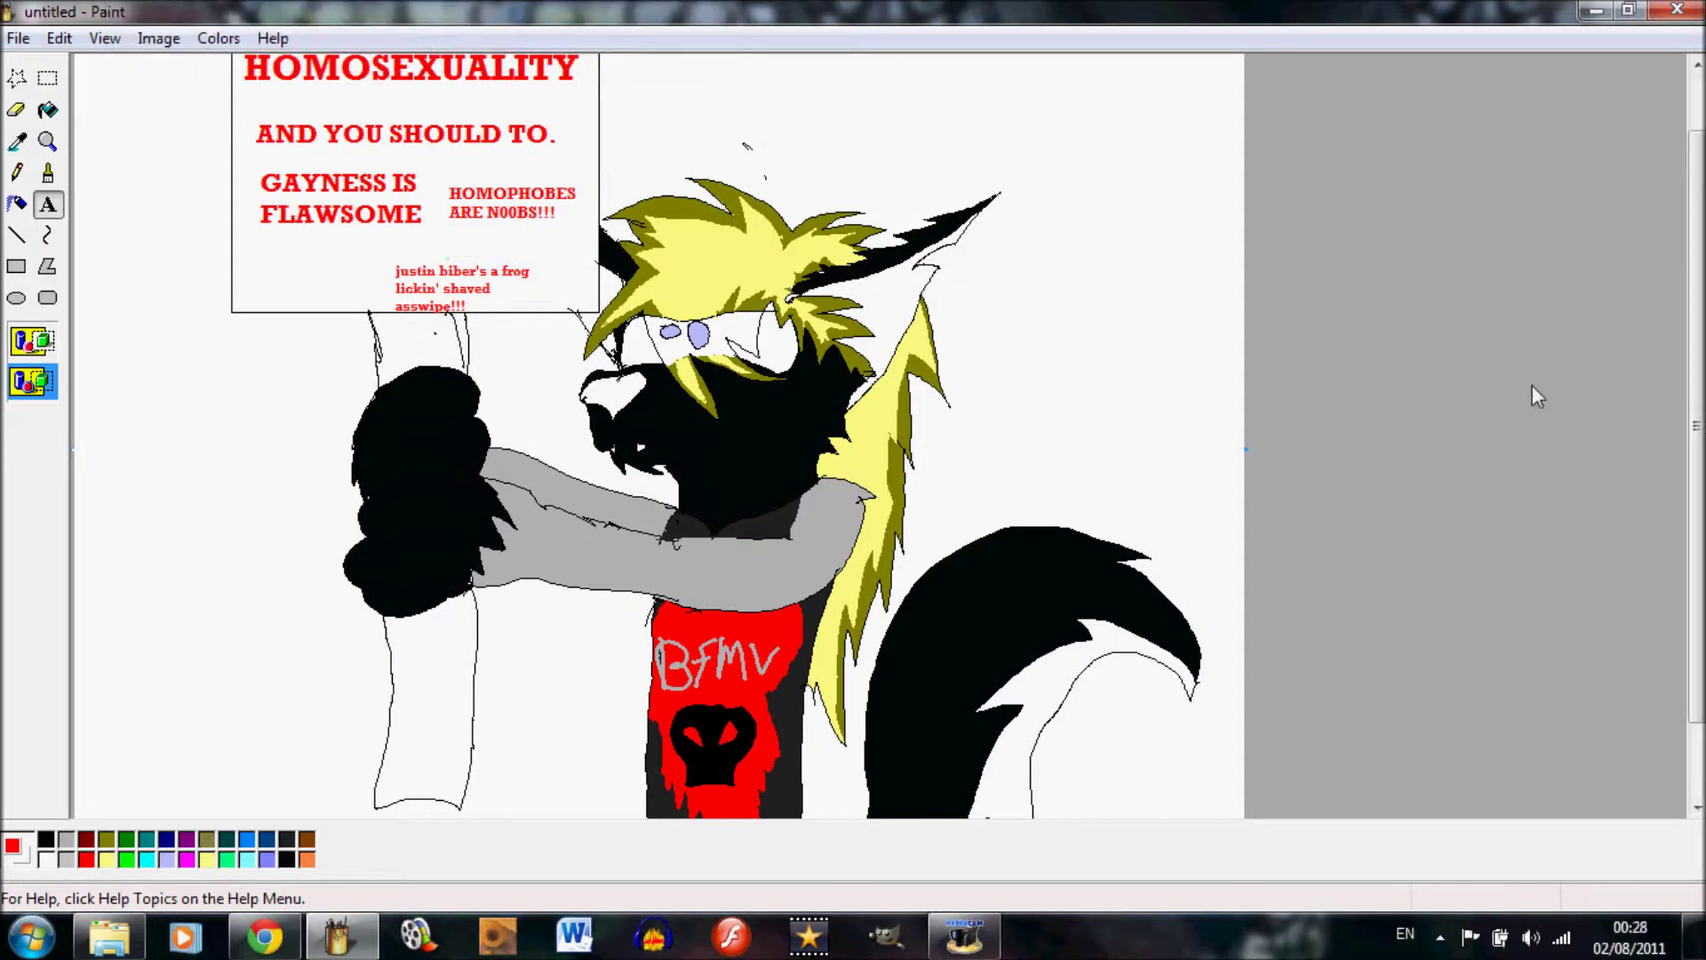
Try to fill the sign and its pole with brown.
{"action": "left_click", "coordinate": [308, 840]}
{"action": "left_click", "coordinate": [48, 110]}
{"action": "left_click", "coordinate": [391, 336]}
{"action": "left_click", "coordinate": [428, 679]}
{"action": "left_click", "coordinate": [368, 227]}
{"action": "key", "text": "ctrl+z"}
{"action": "left_click", "coordinate": [46, 859]}
{"action": "left_click", "coordinate": [419, 345]}
{"action": "left_click", "coordinate": [433, 617]}
Mix an orange custom colour with RGB 234, 117, 0.
{"action": "double_click", "coordinate": [306, 839]}
{"action": "left_click", "coordinate": [889, 604]}
{"action": "left_click", "coordinate": [1136, 635]}
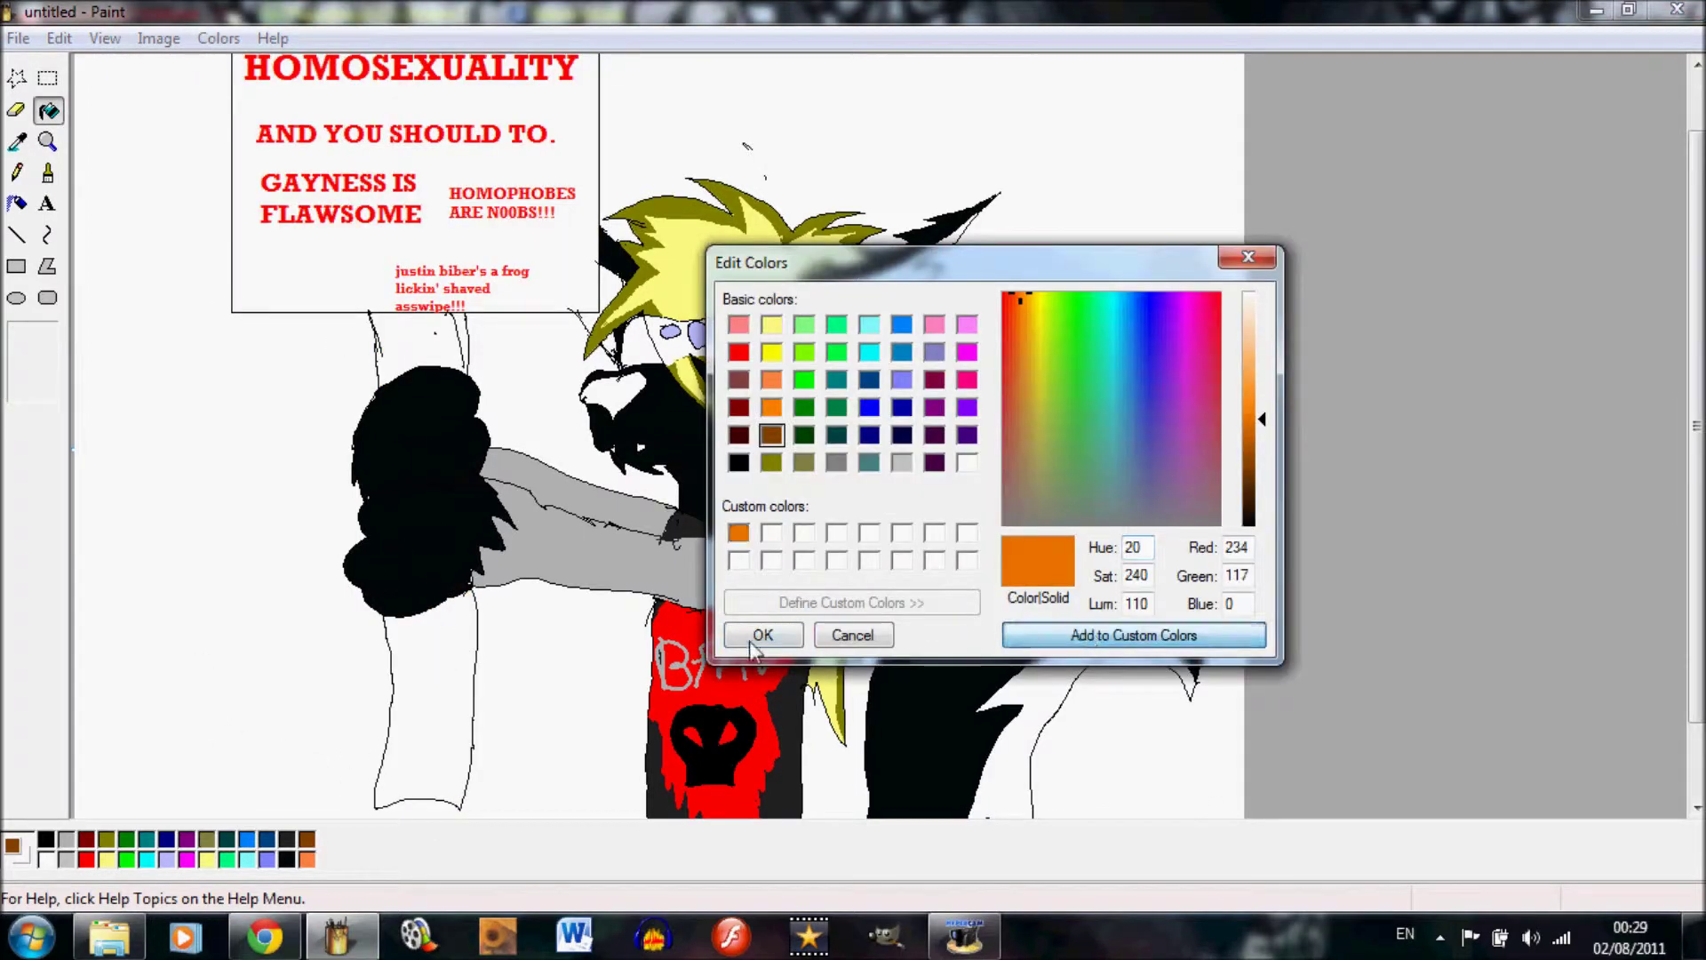
{"action": "left_click", "coordinate": [758, 636]}
Mix a light grey custom colour and fill both parts of the pole and the sign board with it.
{"action": "double_click", "coordinate": [67, 840]}
{"action": "left_click", "coordinate": [964, 604]}
{"action": "left_click_drag", "start_coordinate": [1261, 362], "coordinate": [1260, 313]}
{"action": "left_click", "coordinate": [1137, 634]}
{"action": "left_click", "coordinate": [762, 636]}
{"action": "left_click", "coordinate": [434, 653]}
{"action": "left_click", "coordinate": [408, 342]}
{"action": "left_click", "coordinate": [412, 87]}
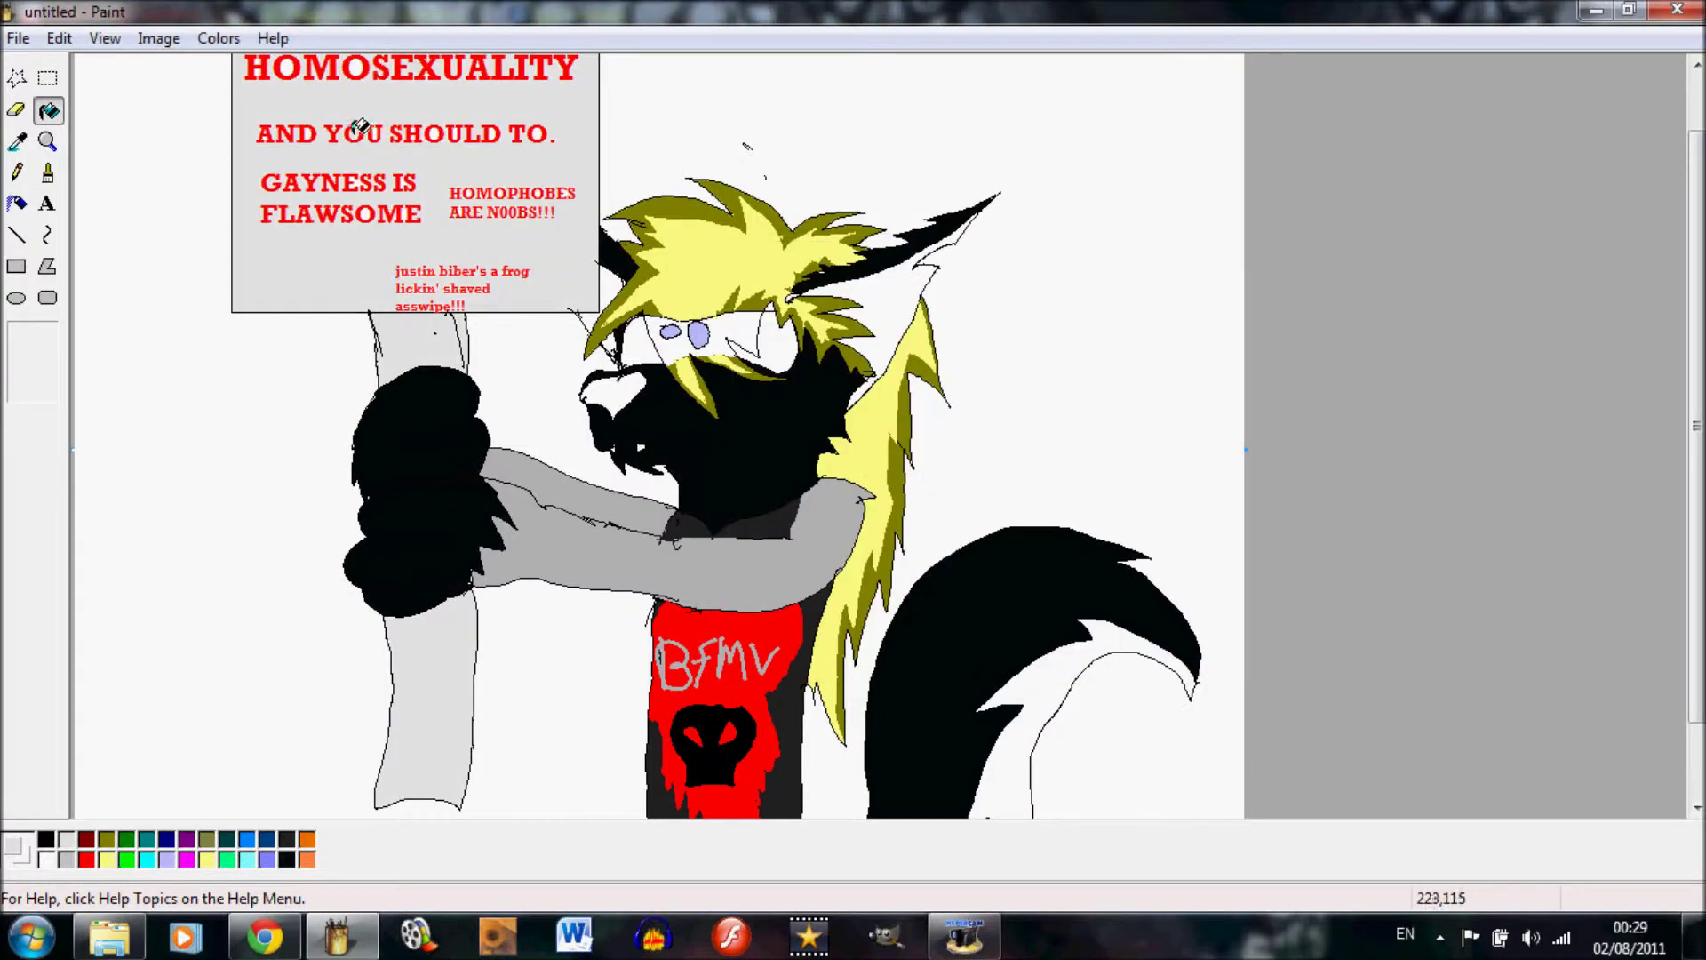
Fill the enclosed white gaps inside the sign's lettering with light grey.
{"action": "left_click", "coordinate": [48, 142]}
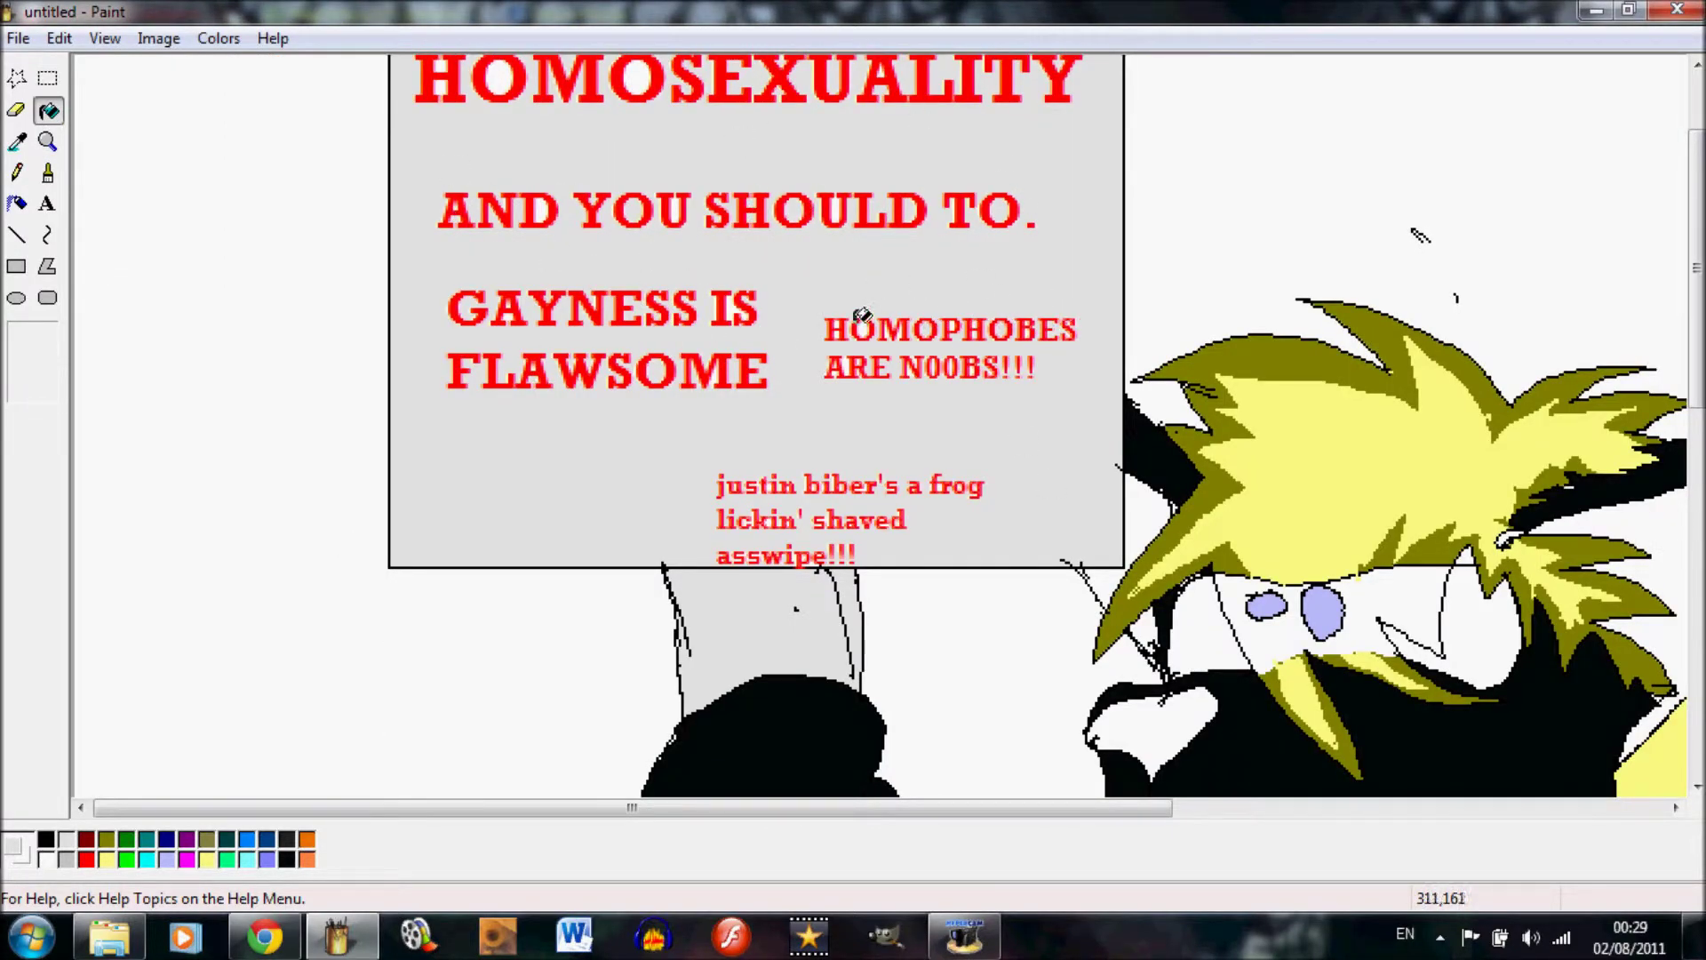
{"action": "scroll", "coordinate": [960, 359], "scroll_direction": "up", "scroll_amount": 3}
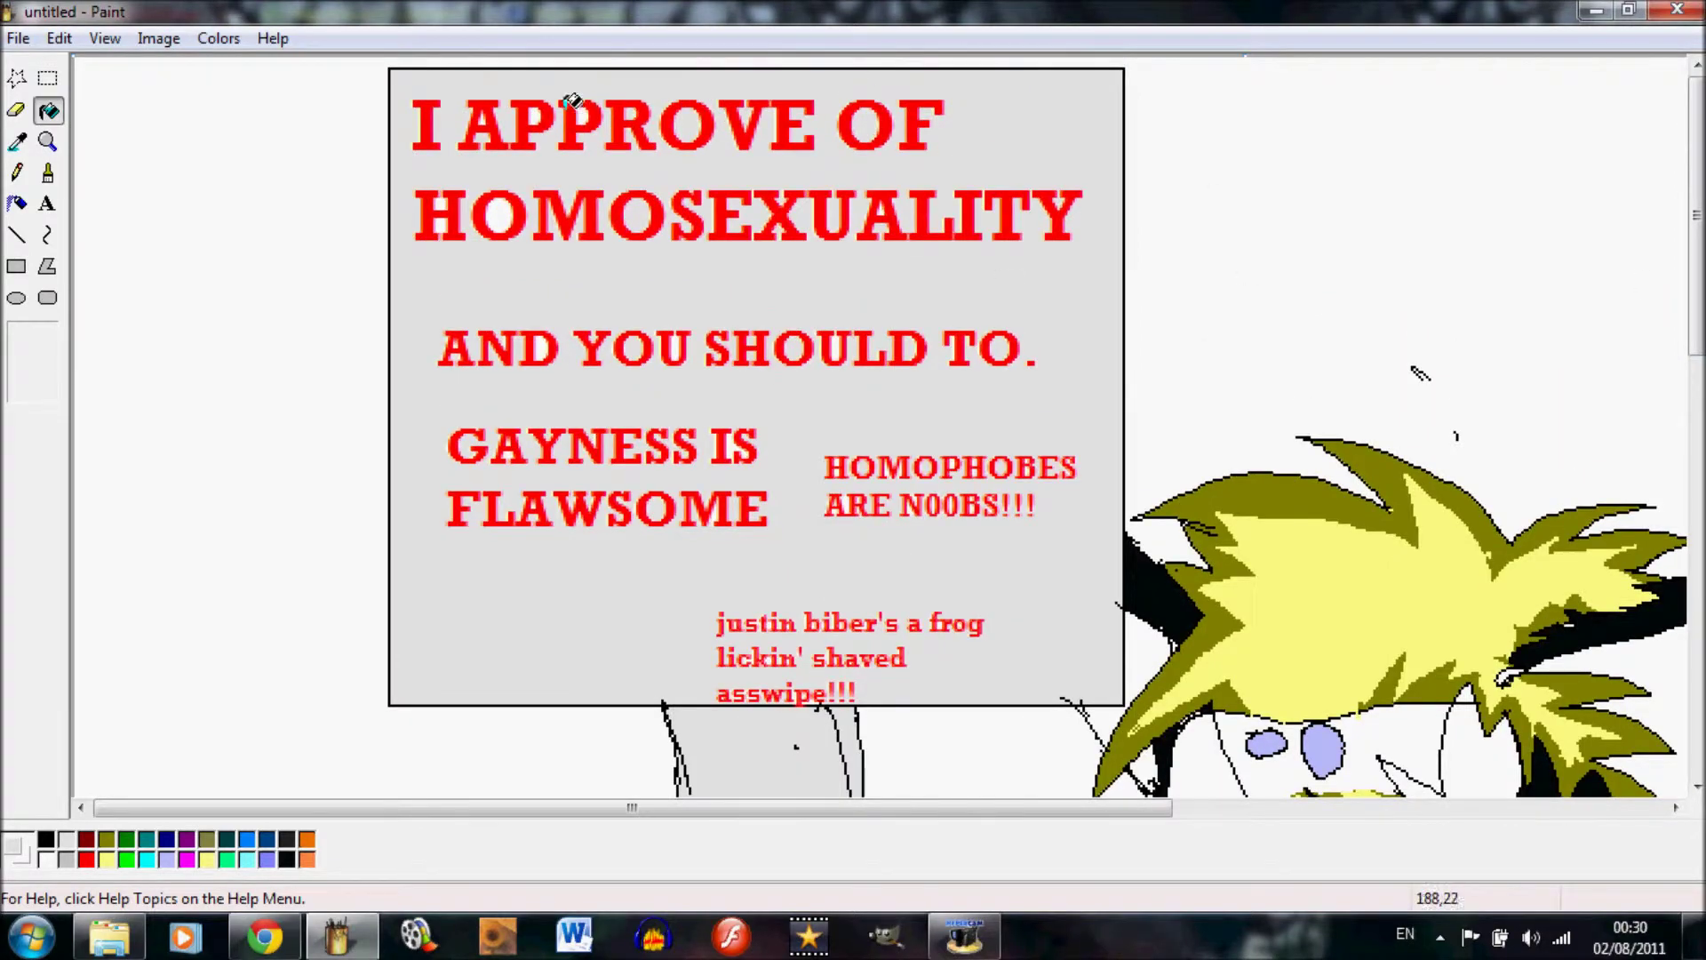
{"action": "left_click_drag", "start_coordinate": [1696, 222], "coordinate": [1696, 625]}
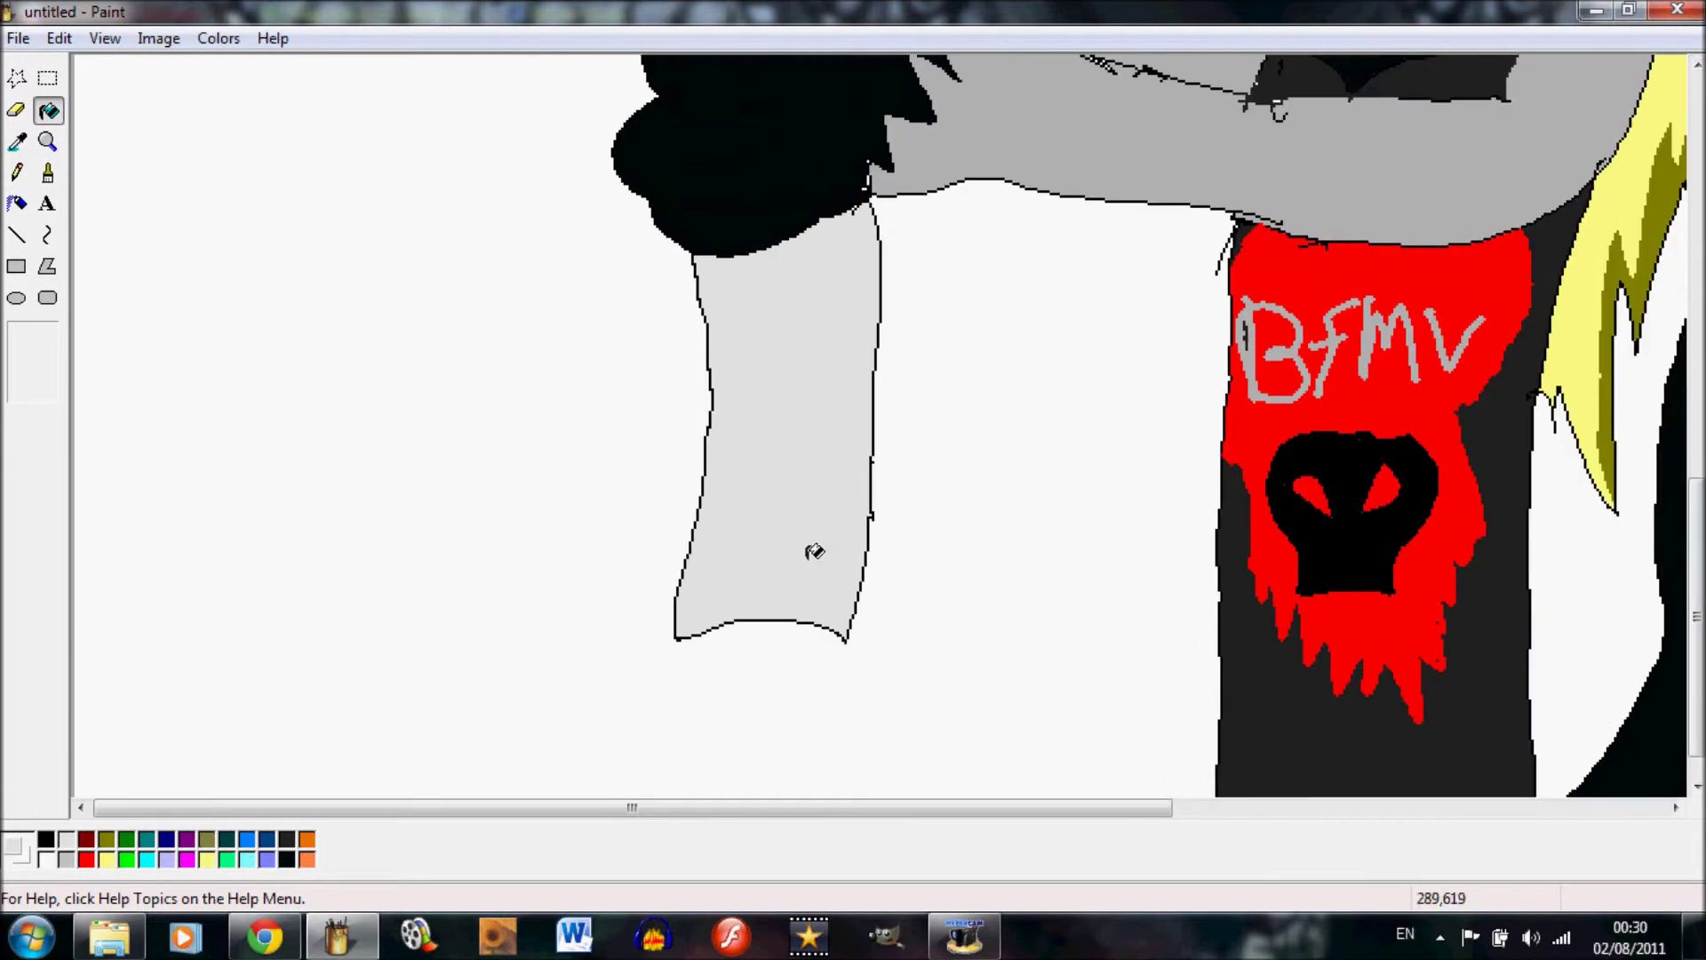
Mix a very dark navy custom colour and fill the character's nose with it.
{"action": "left_click_drag", "start_coordinate": [1022, 808], "coordinate": [1300, 808]}
{"action": "left_click_drag", "start_coordinate": [1692, 558], "coordinate": [1693, 332]}
{"action": "double_click", "coordinate": [187, 840]}
{"action": "left_click", "coordinate": [966, 408]}
{"action": "left_click", "coordinate": [924, 603]}
{"action": "left_click_drag", "start_coordinate": [1261, 409], "coordinate": [1258, 521]}
{"action": "left_click", "coordinate": [1110, 636]}
{"action": "left_click", "coordinate": [763, 635]}
{"action": "left_click", "coordinate": [747, 395]}
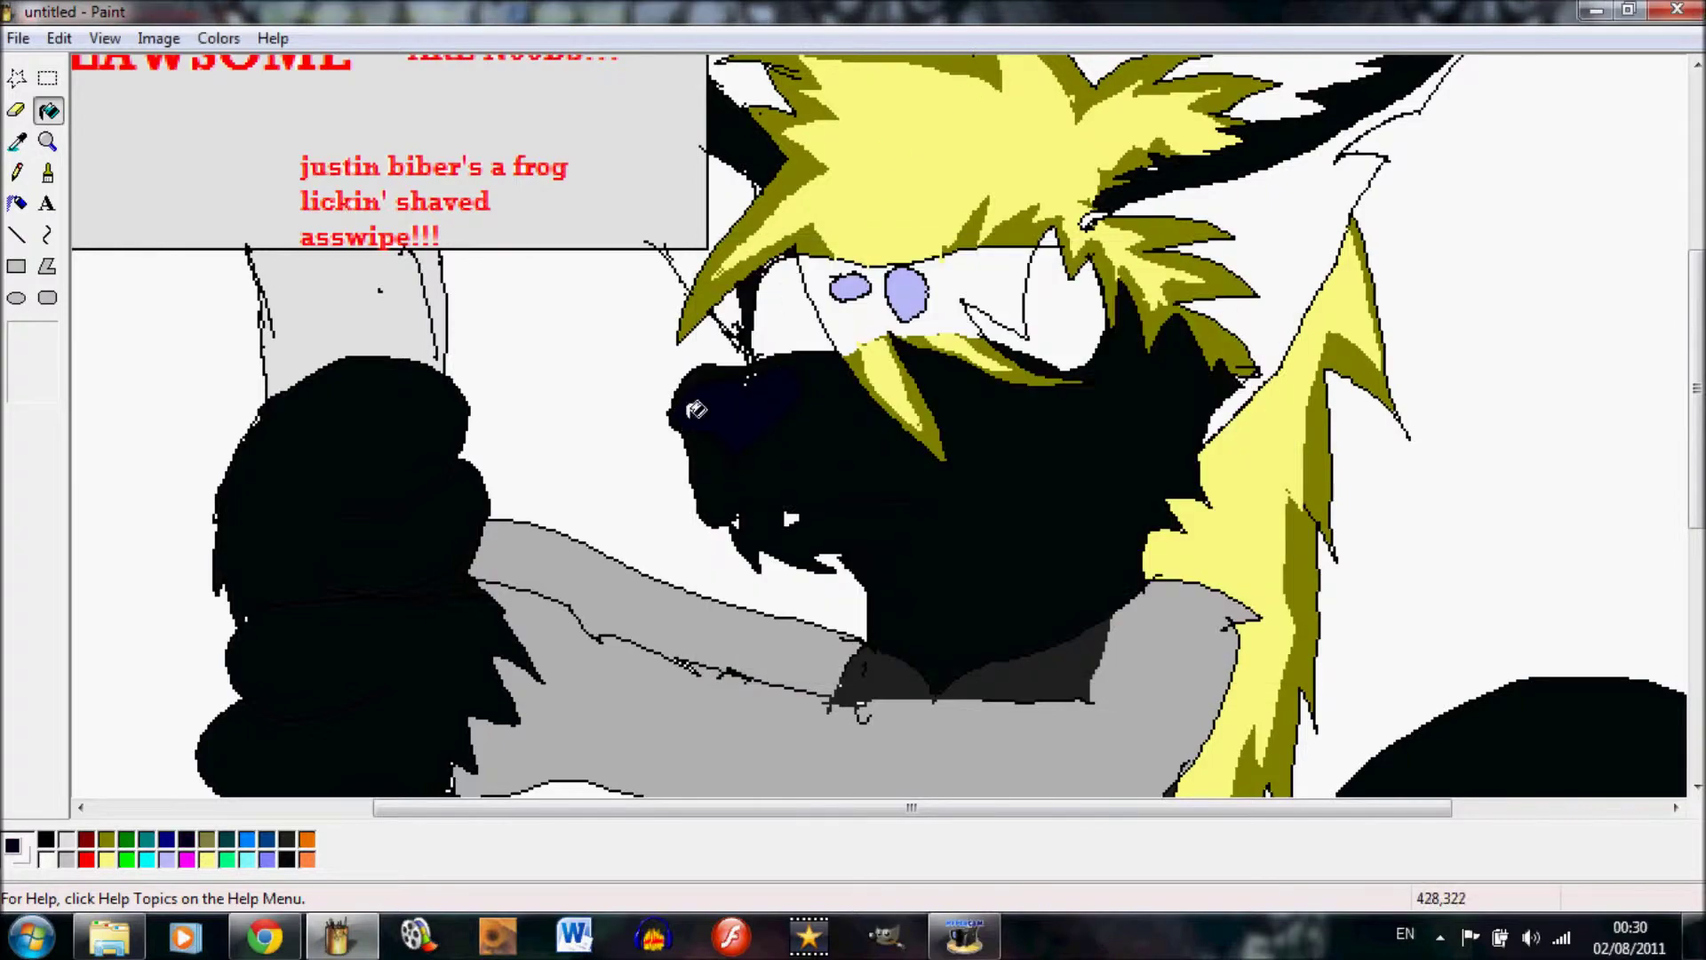
Mix a very dark brown custom colour by darkening the custom orange.
{"action": "double_click", "coordinate": [306, 840]}
{"action": "left_click", "coordinate": [852, 604]}
{"action": "left_click_drag", "start_coordinate": [1261, 424], "coordinate": [1259, 519]}
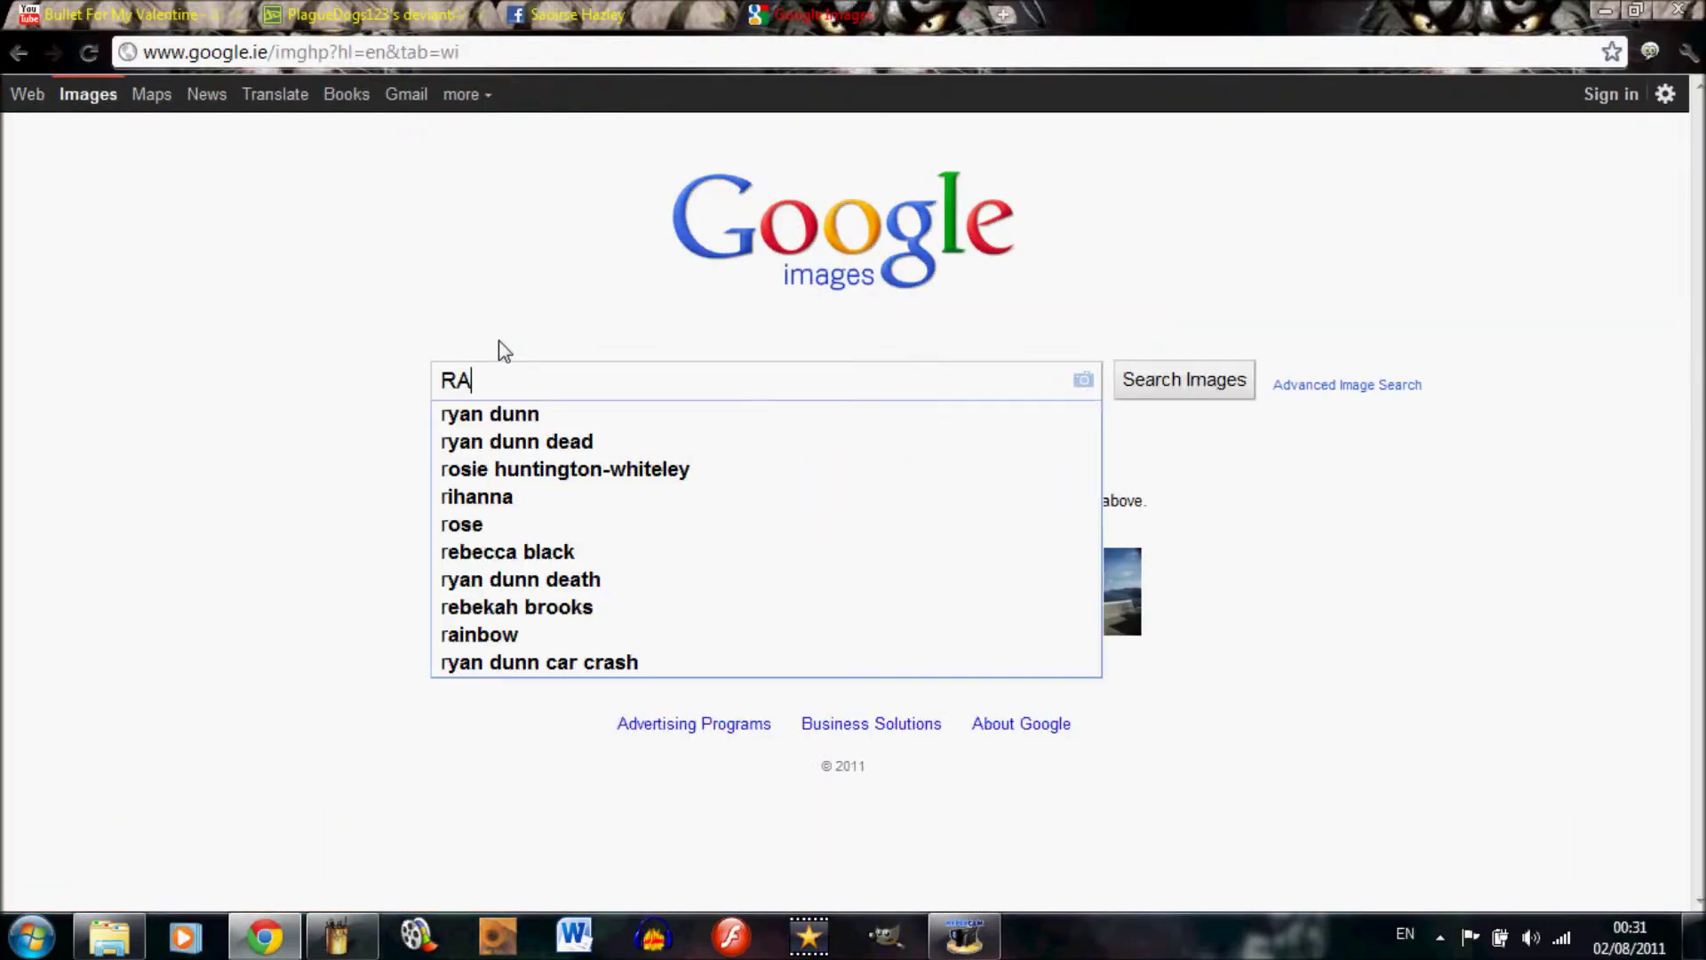
Search Google Images for "rainbow background designs" and browse the results.
{"action": "type", "text": "INBOW BACK"}
{"action": "left_click", "coordinate": [565, 438]}
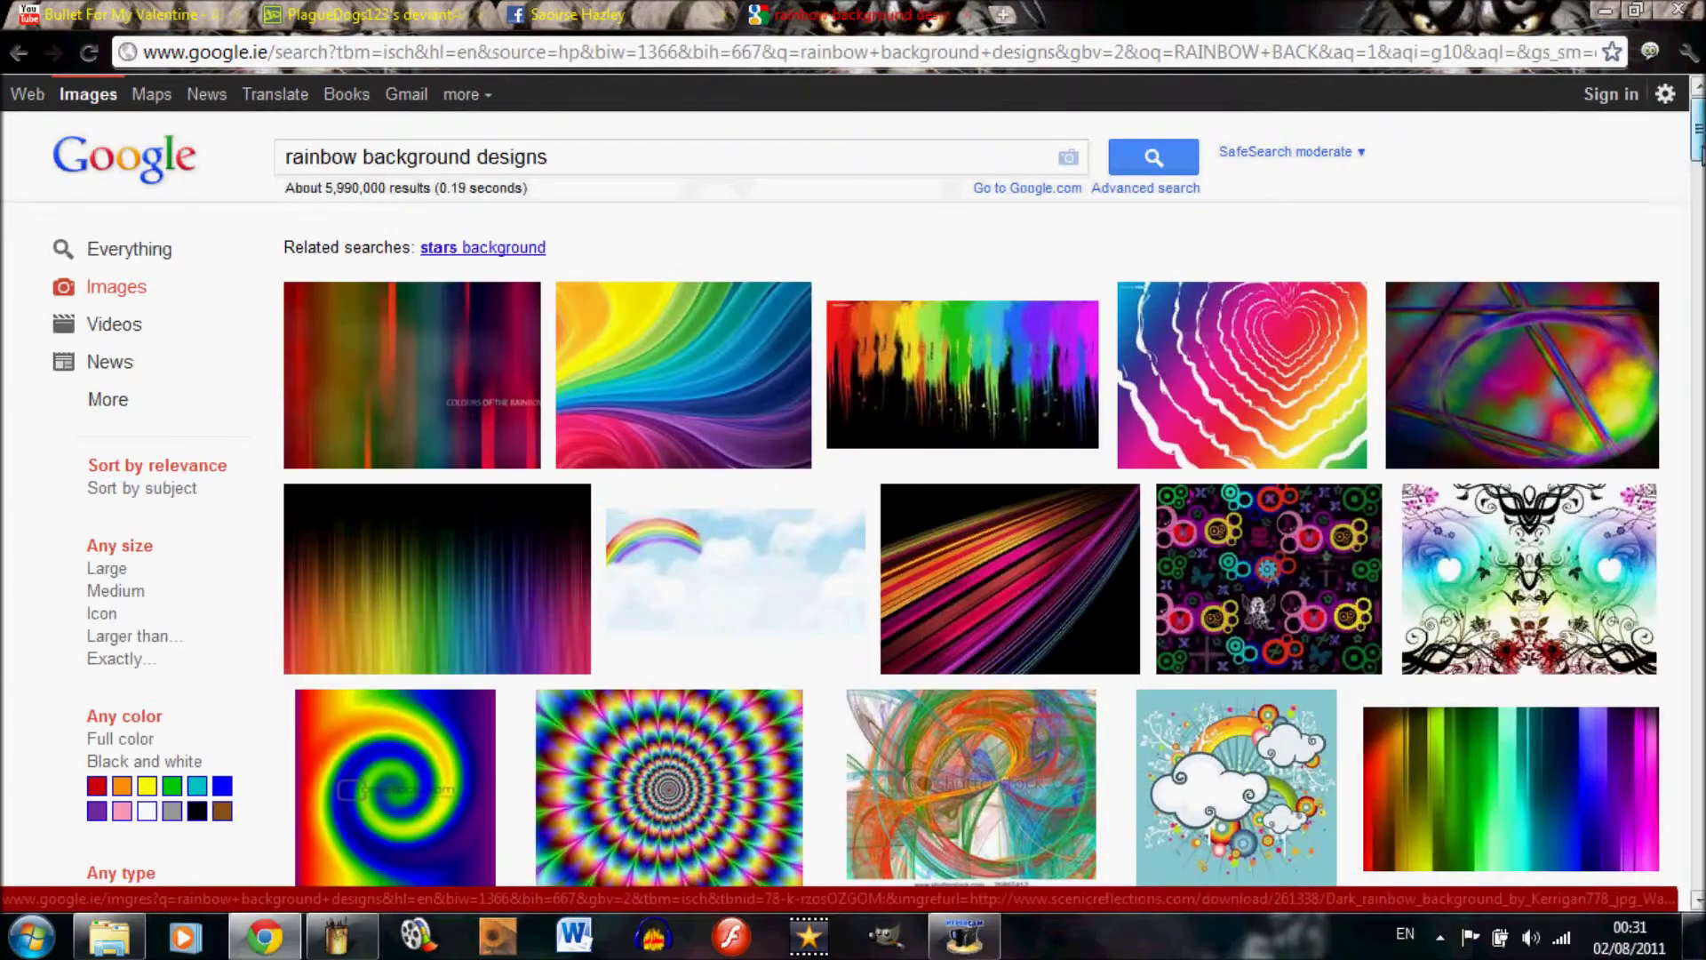
{"action": "scroll", "coordinate": [1048, 548], "scroll_direction": "down", "scroll_amount": 20}
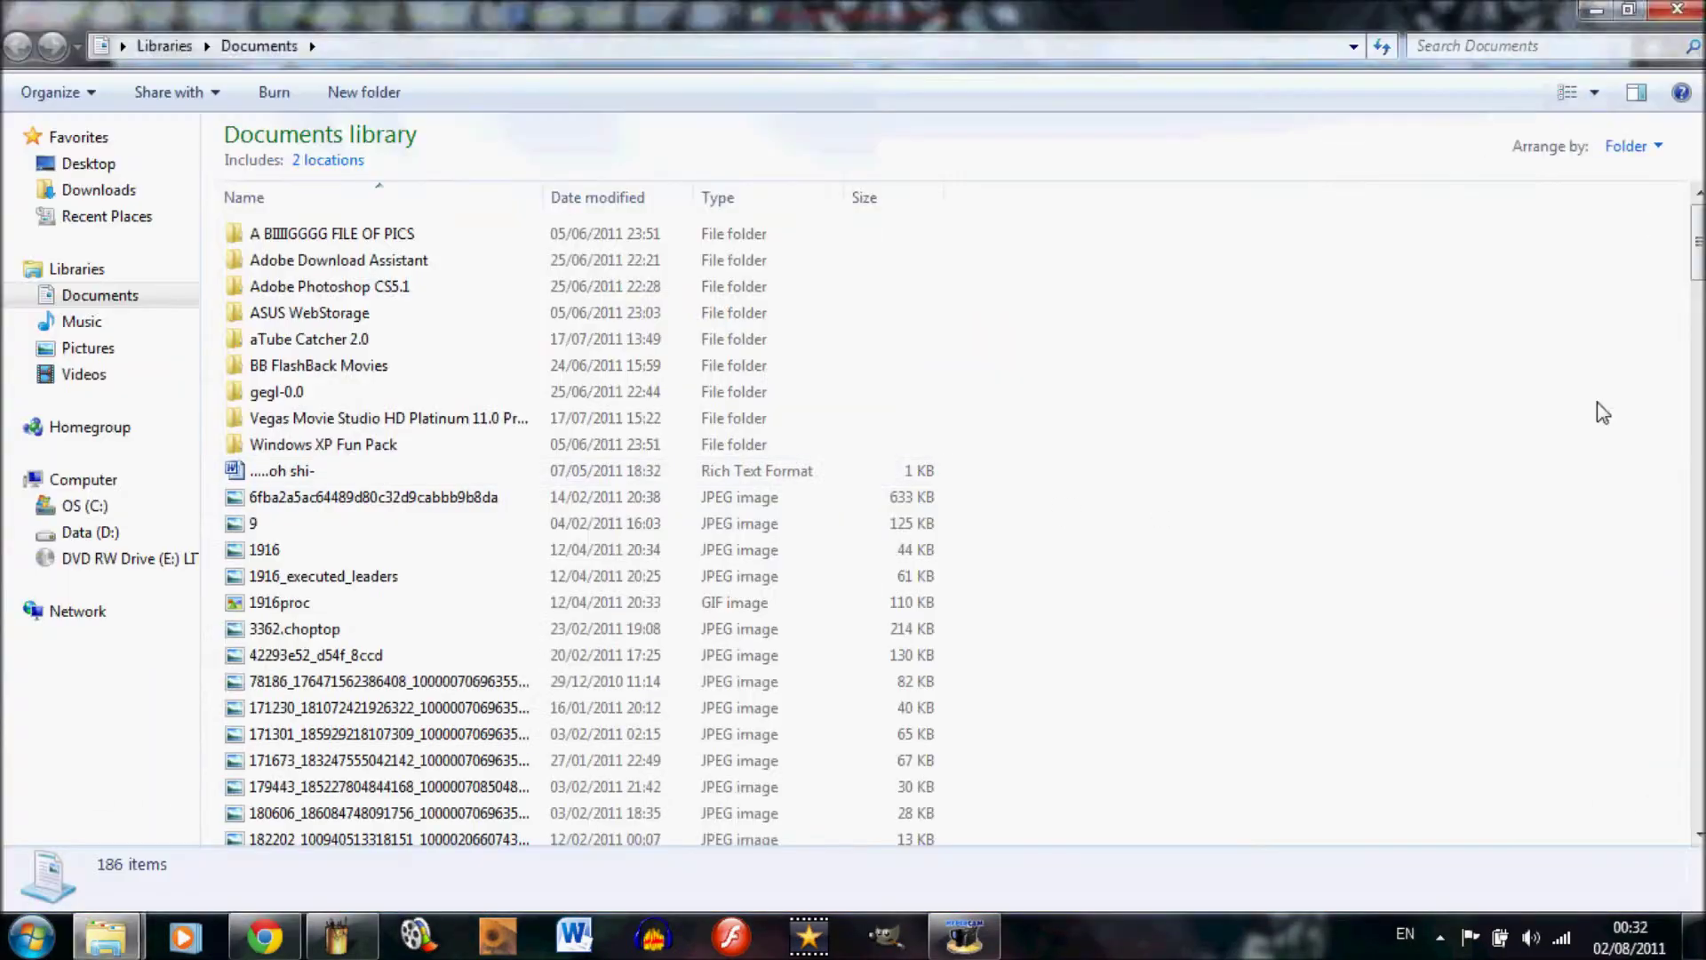
Try the vertical rainbow-striped image as a background on a blank Paint canvas.
{"action": "scroll", "coordinate": [1602, 411], "scroll_direction": "down", "scroll_amount": 15}
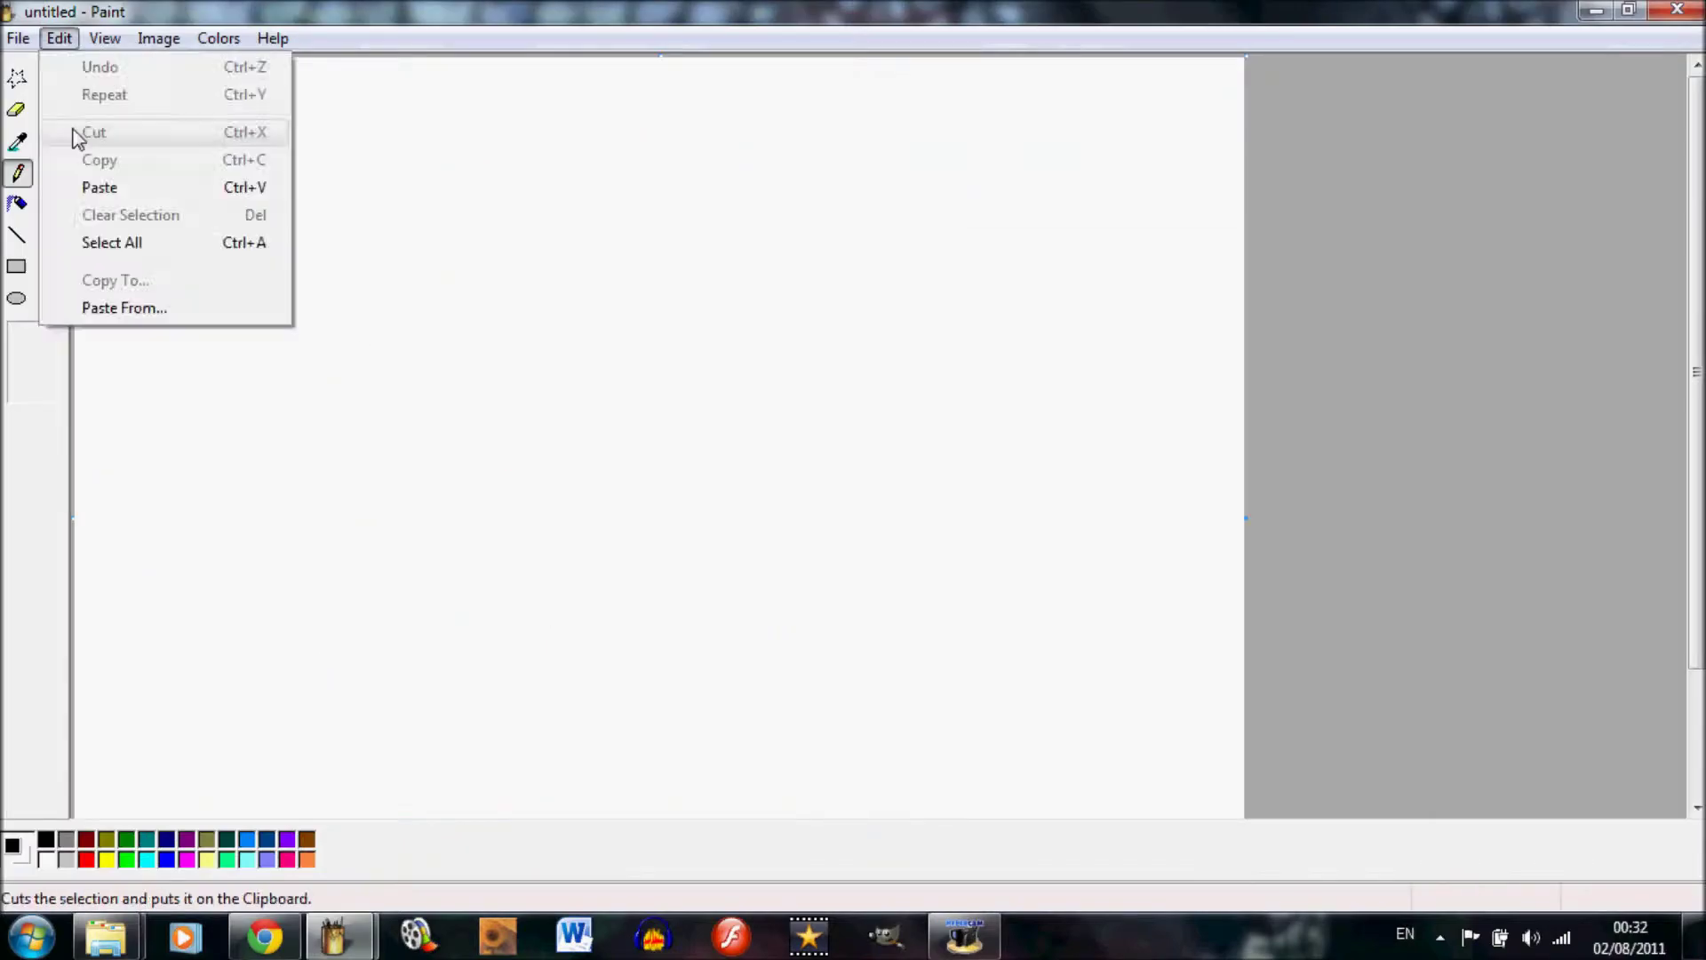
{"action": "left_click", "coordinate": [95, 183]}
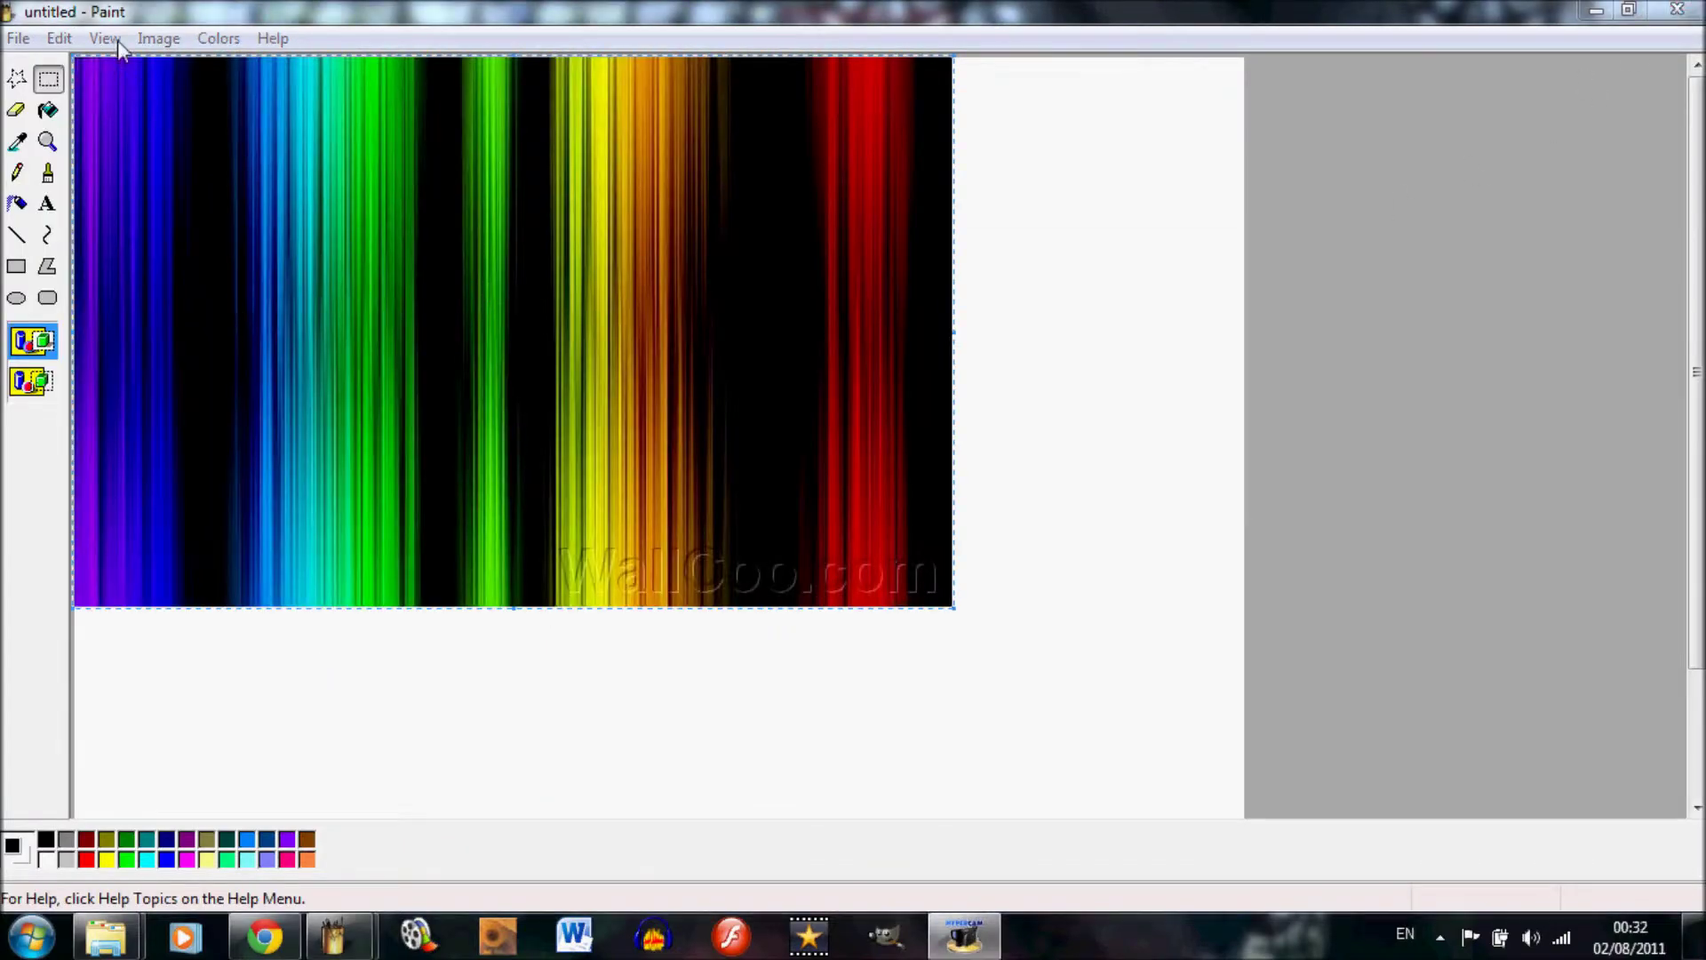
{"action": "key", "text": "Delete"}
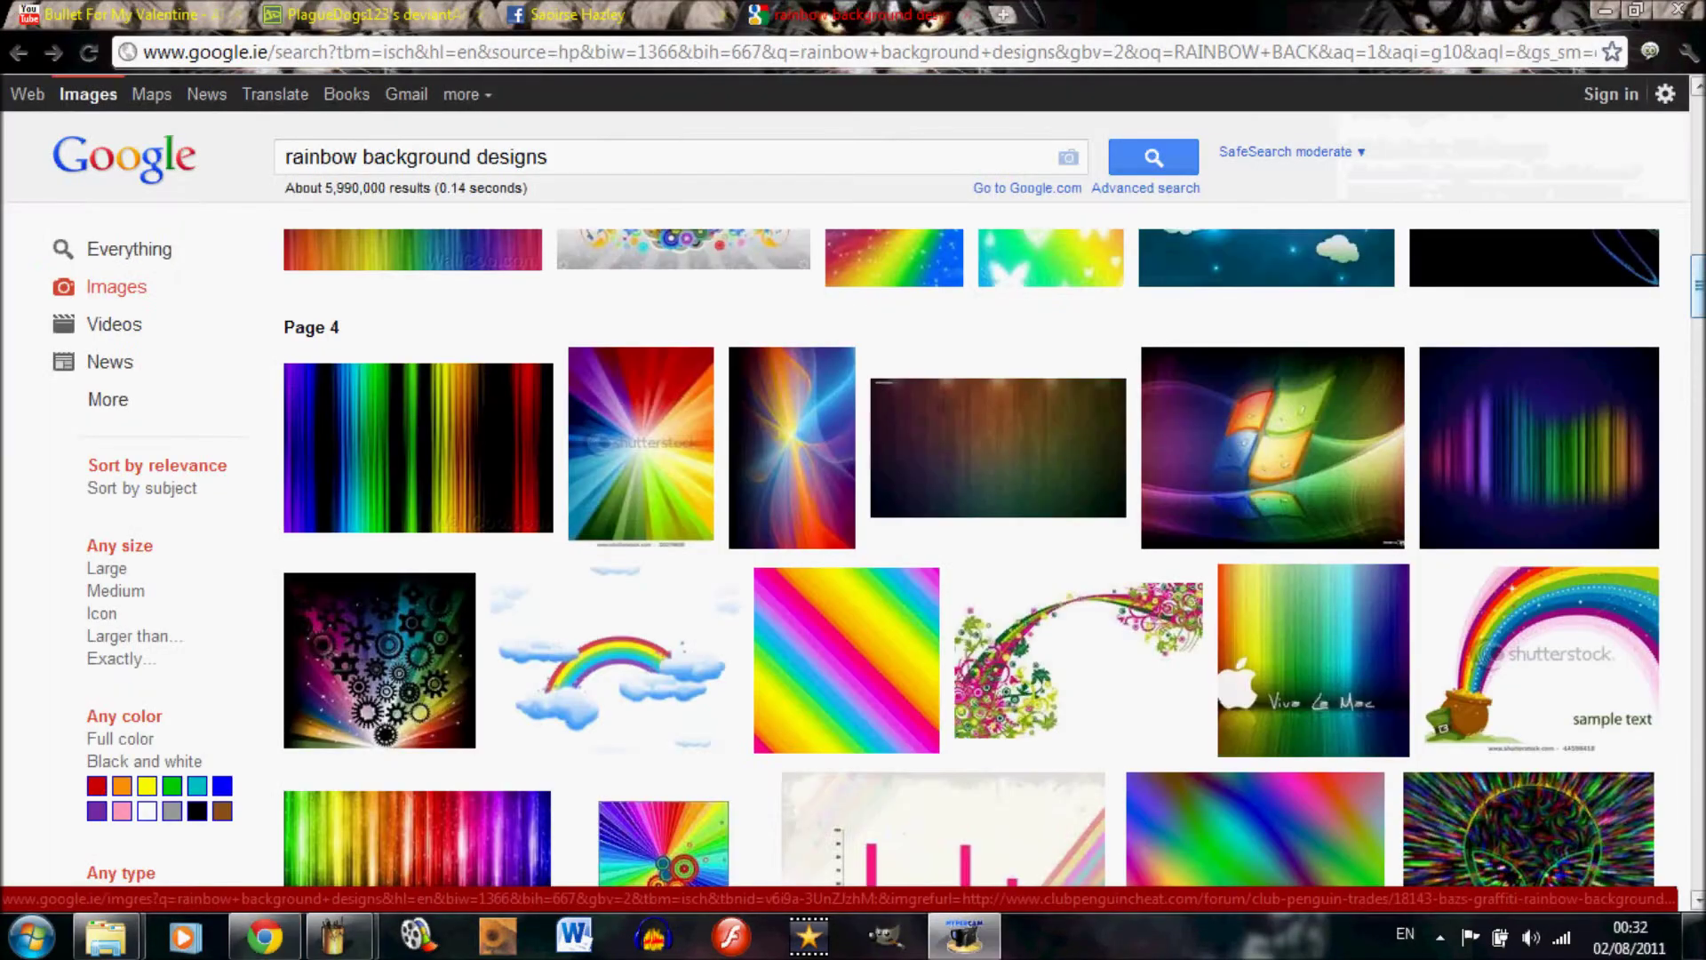
Switch to the Google Images results, find a swirling rainbow background and copy it.
{"action": "scroll", "coordinate": [1079, 451], "scroll_direction": "down", "scroll_amount": 10}
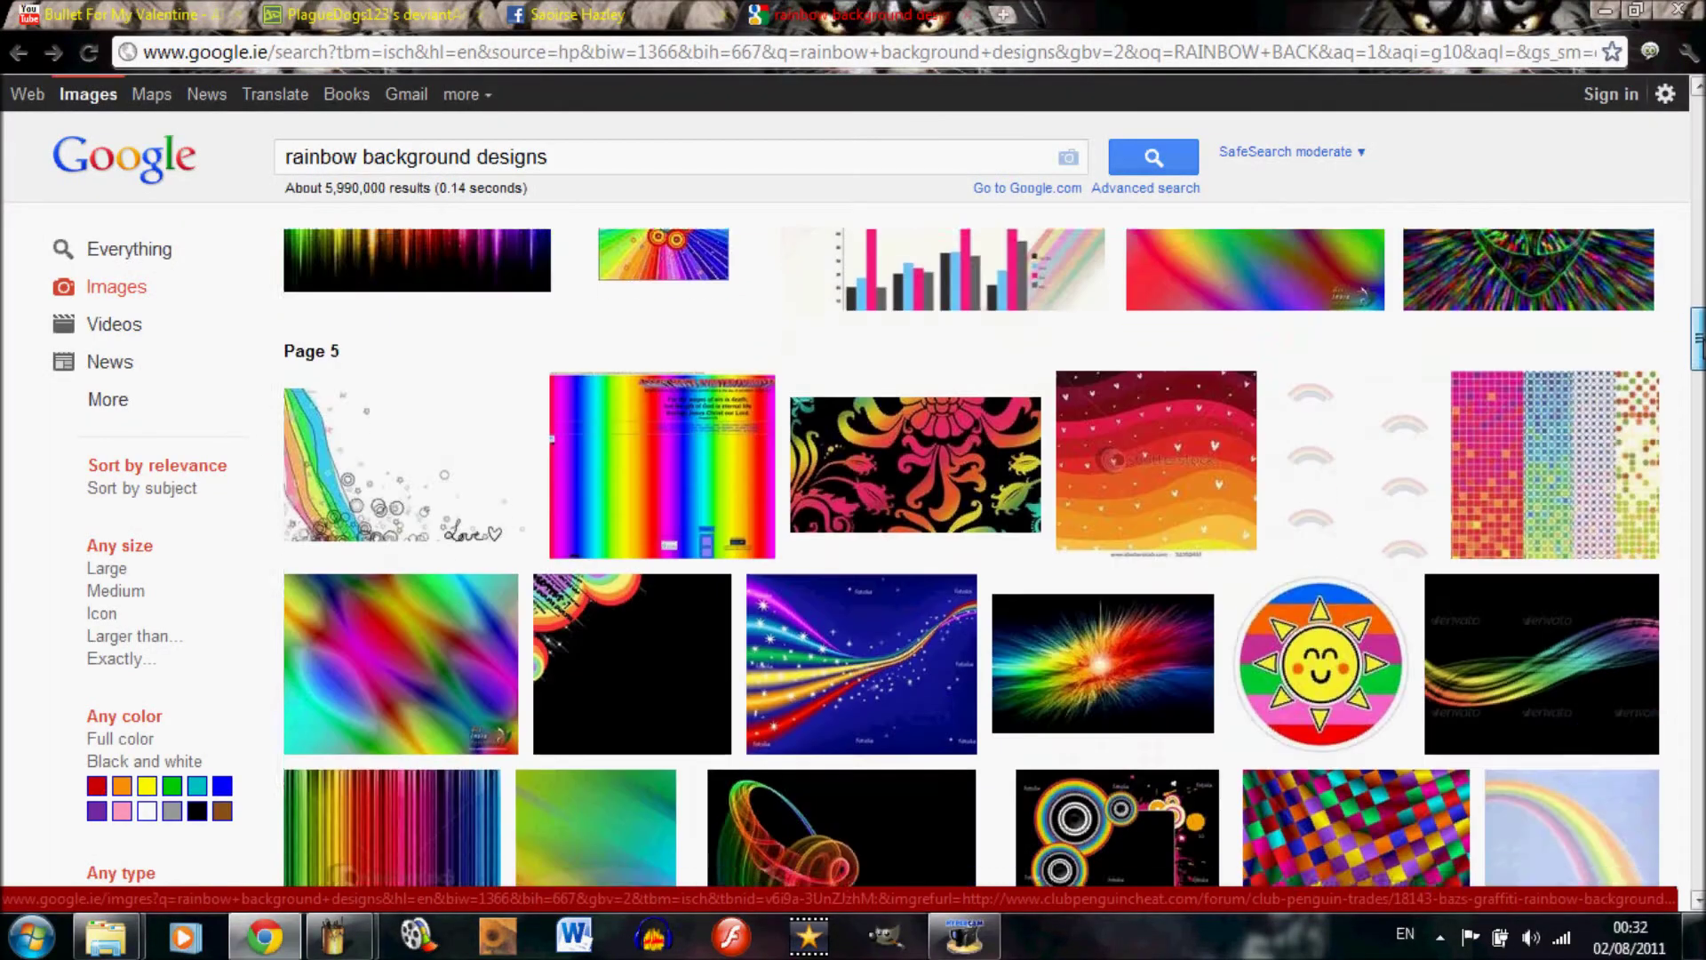
{"action": "scroll", "coordinate": [1080, 451], "scroll_direction": "down", "scroll_amount": 5}
{"action": "mouse_move", "coordinate": [1080, 452]}
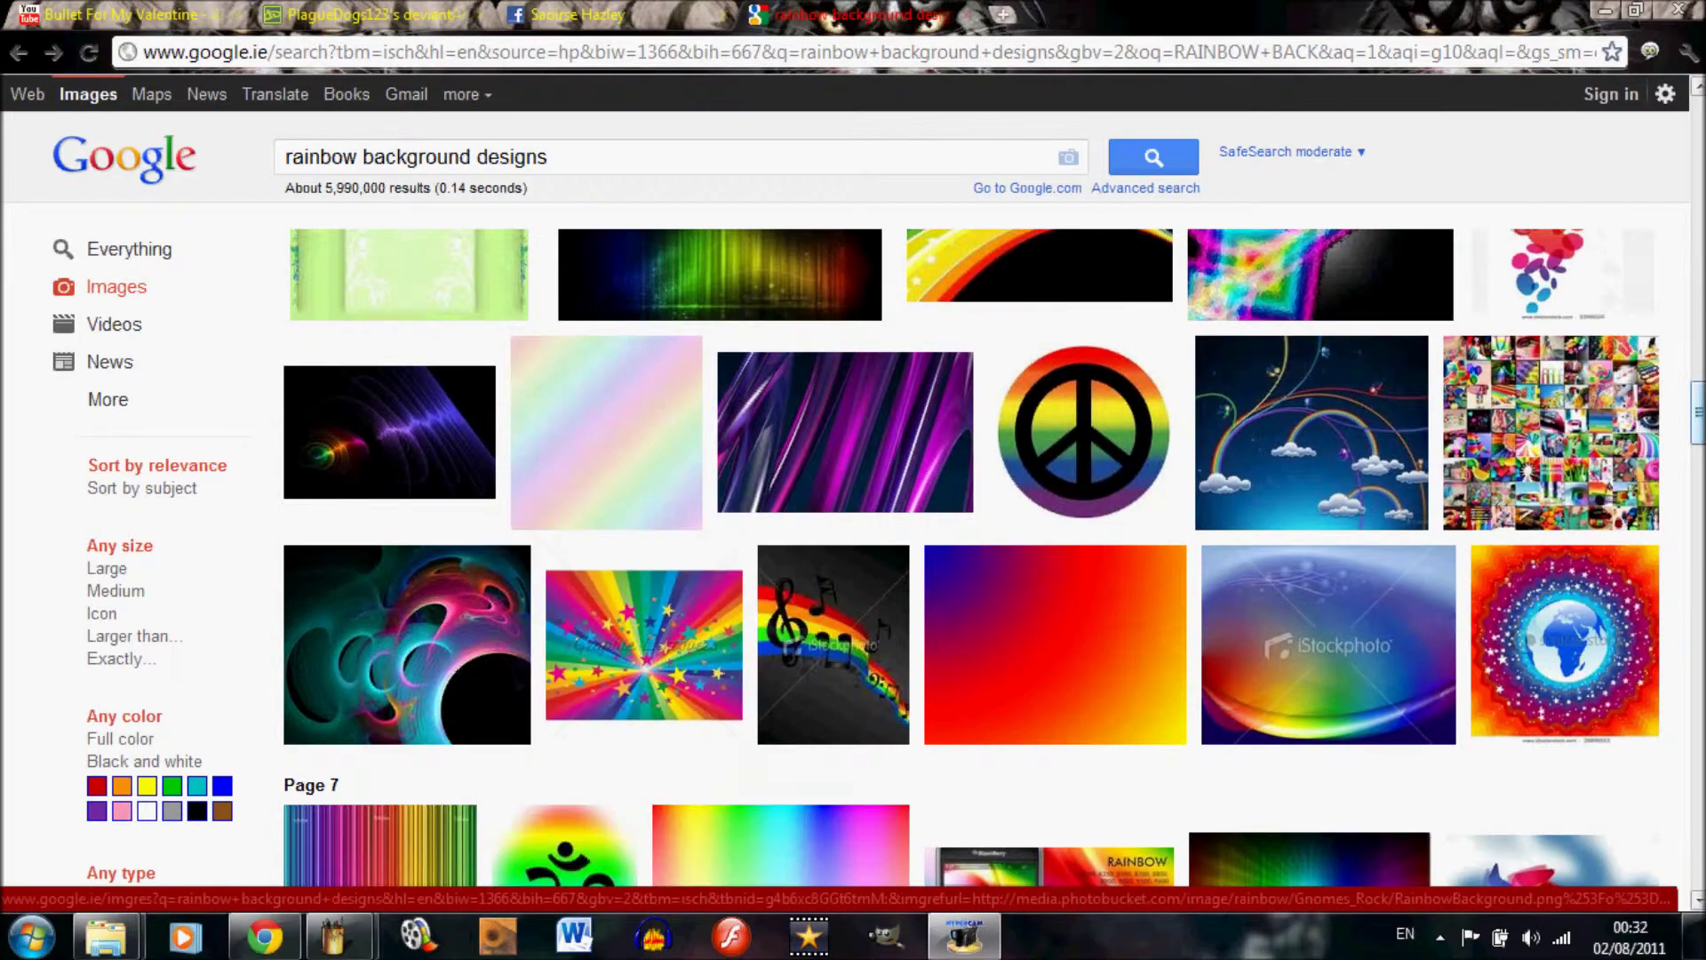
{"action": "scroll", "coordinate": [1080, 451], "scroll_direction": "down", "scroll_amount": 5}
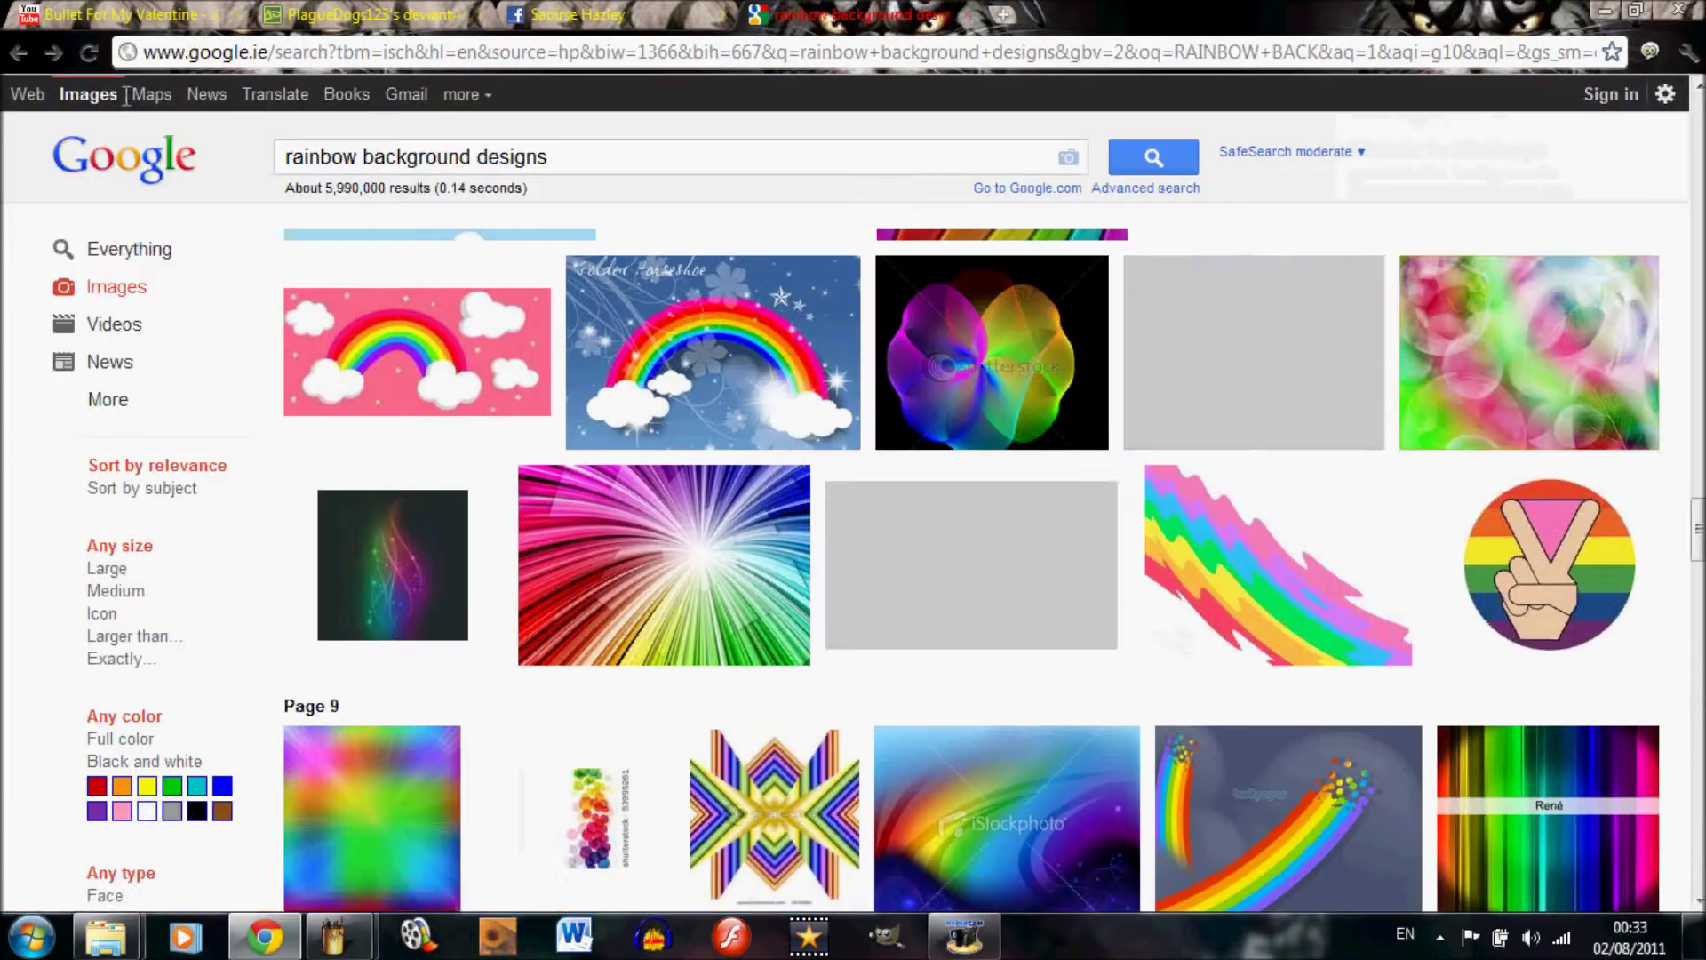
{"action": "scroll", "coordinate": [888, 497], "scroll_direction": "down", "scroll_amount": 5}
{"action": "left_click", "coordinate": [761, 708]}
{"action": "left_click", "coordinate": [1399, 233]}
{"action": "scroll", "coordinate": [556, 674], "scroll_direction": "down", "scroll_amount": 3}
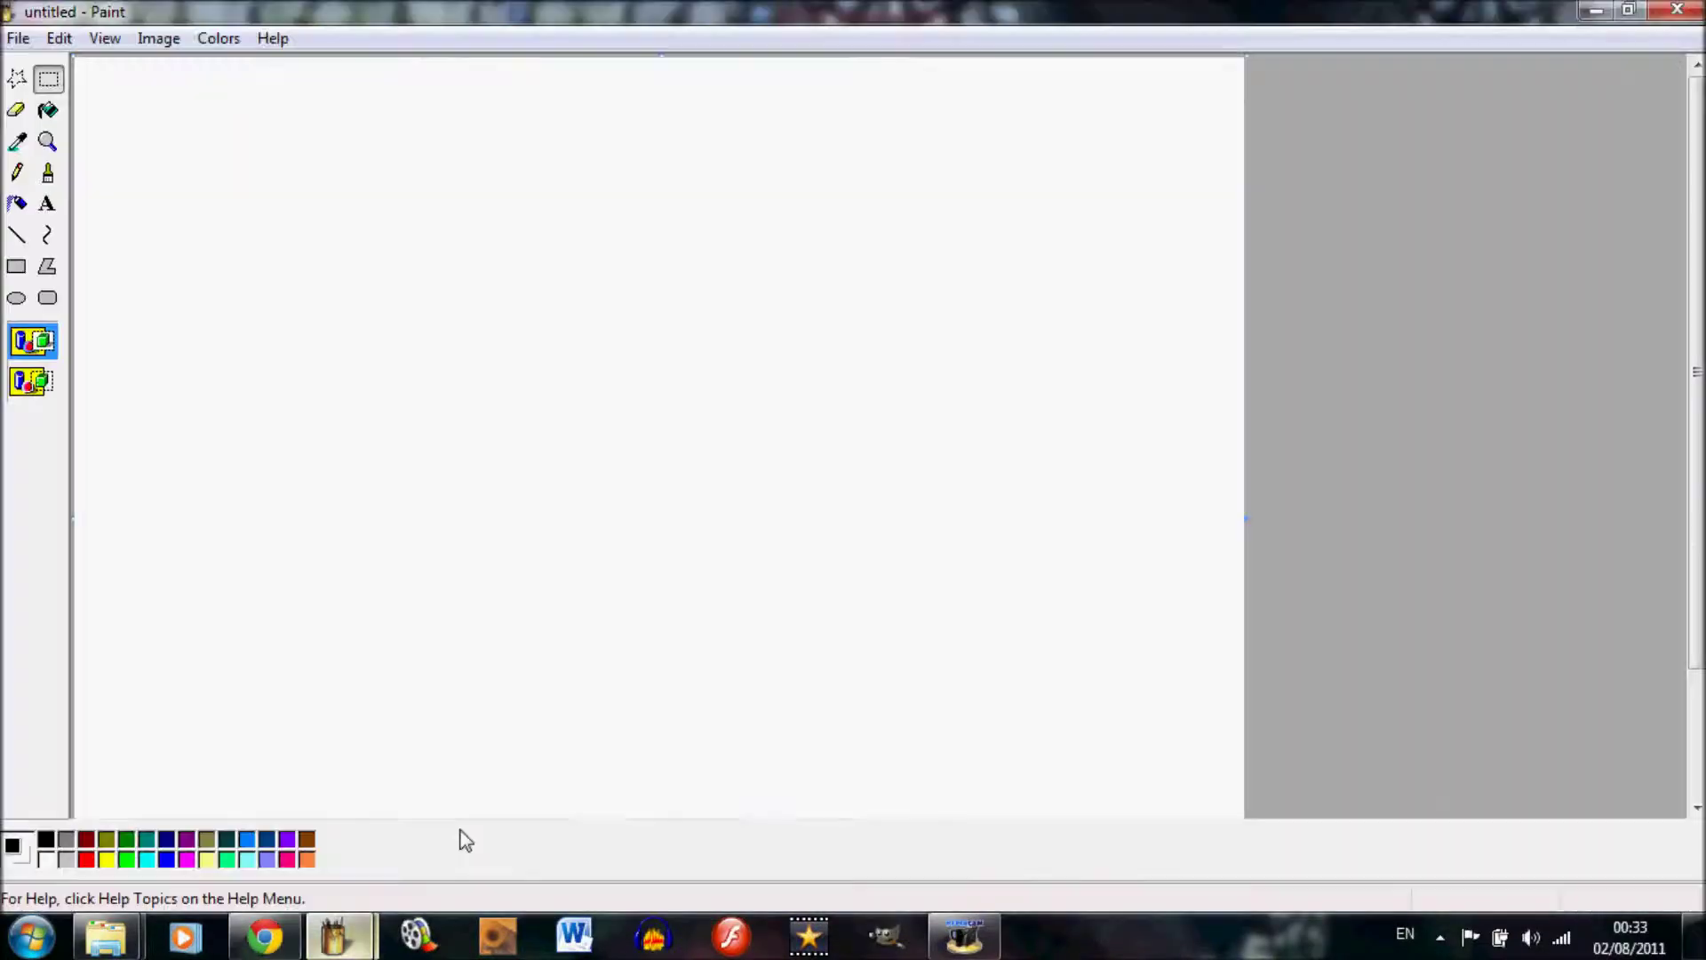
Paste the rainbow swirl onto the blank Paint canvas and stretch it to cover the whole canvas.
{"action": "left_click", "coordinate": [60, 38]}
{"action": "left_click", "coordinate": [88, 184]}
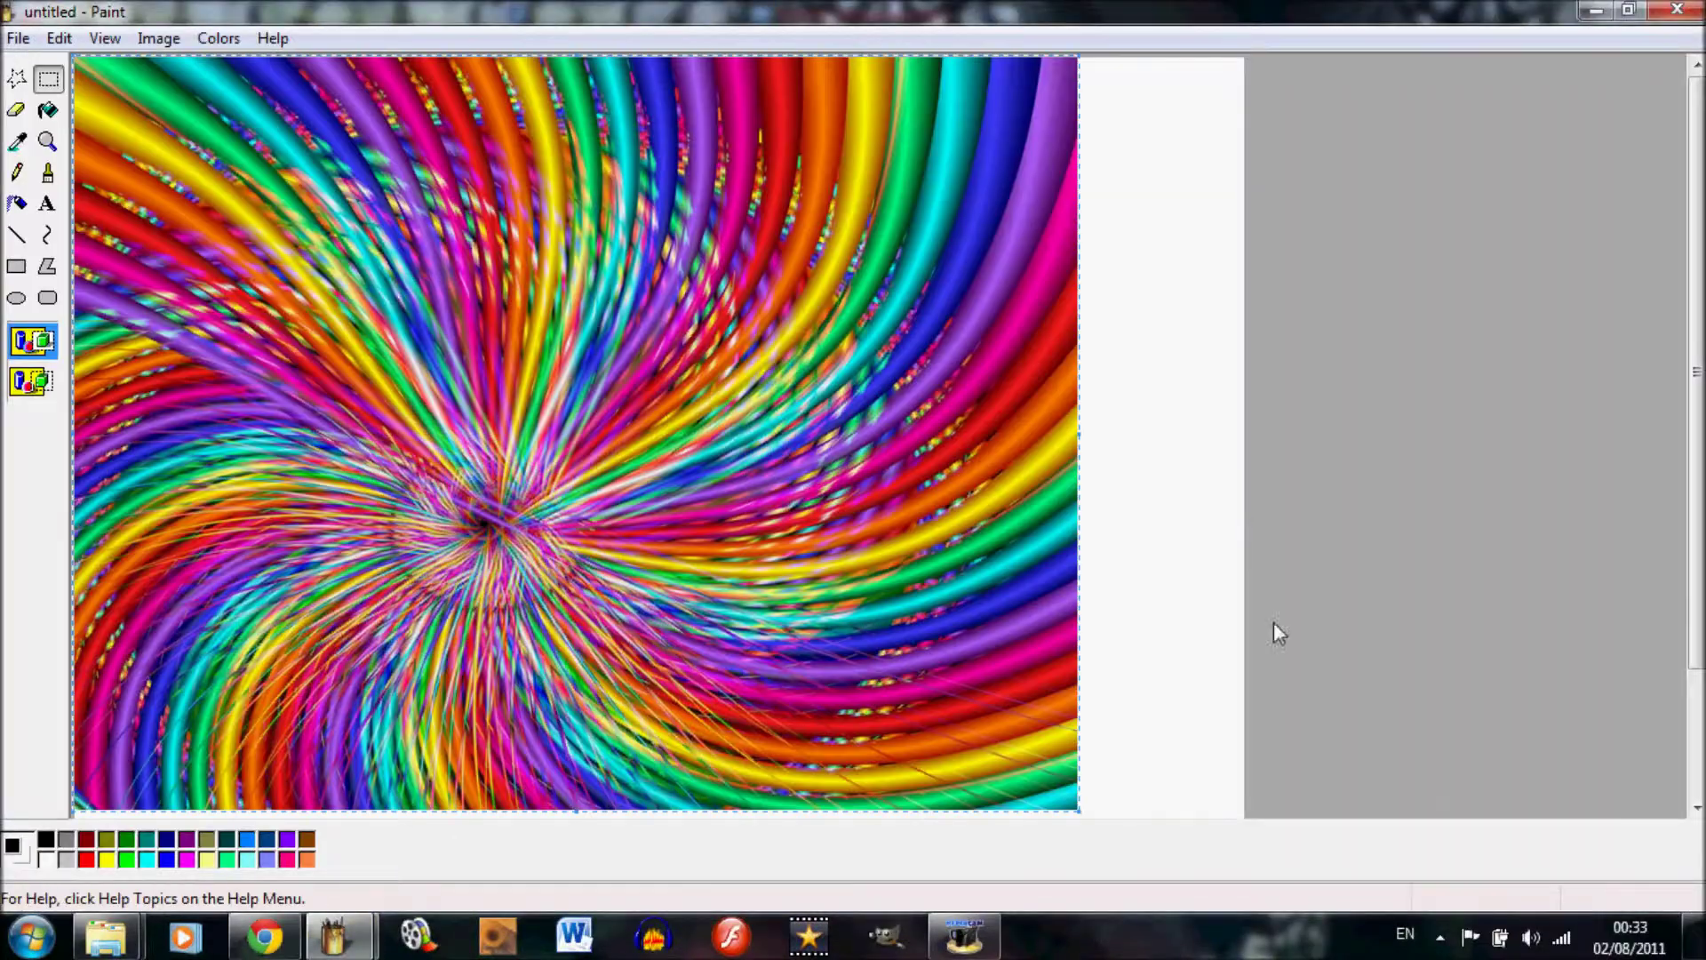
{"action": "left_click_drag", "start_coordinate": [1697, 622], "coordinate": [1696, 751]}
{"action": "left_click_drag", "start_coordinate": [1076, 646], "coordinate": [1250, 819]}
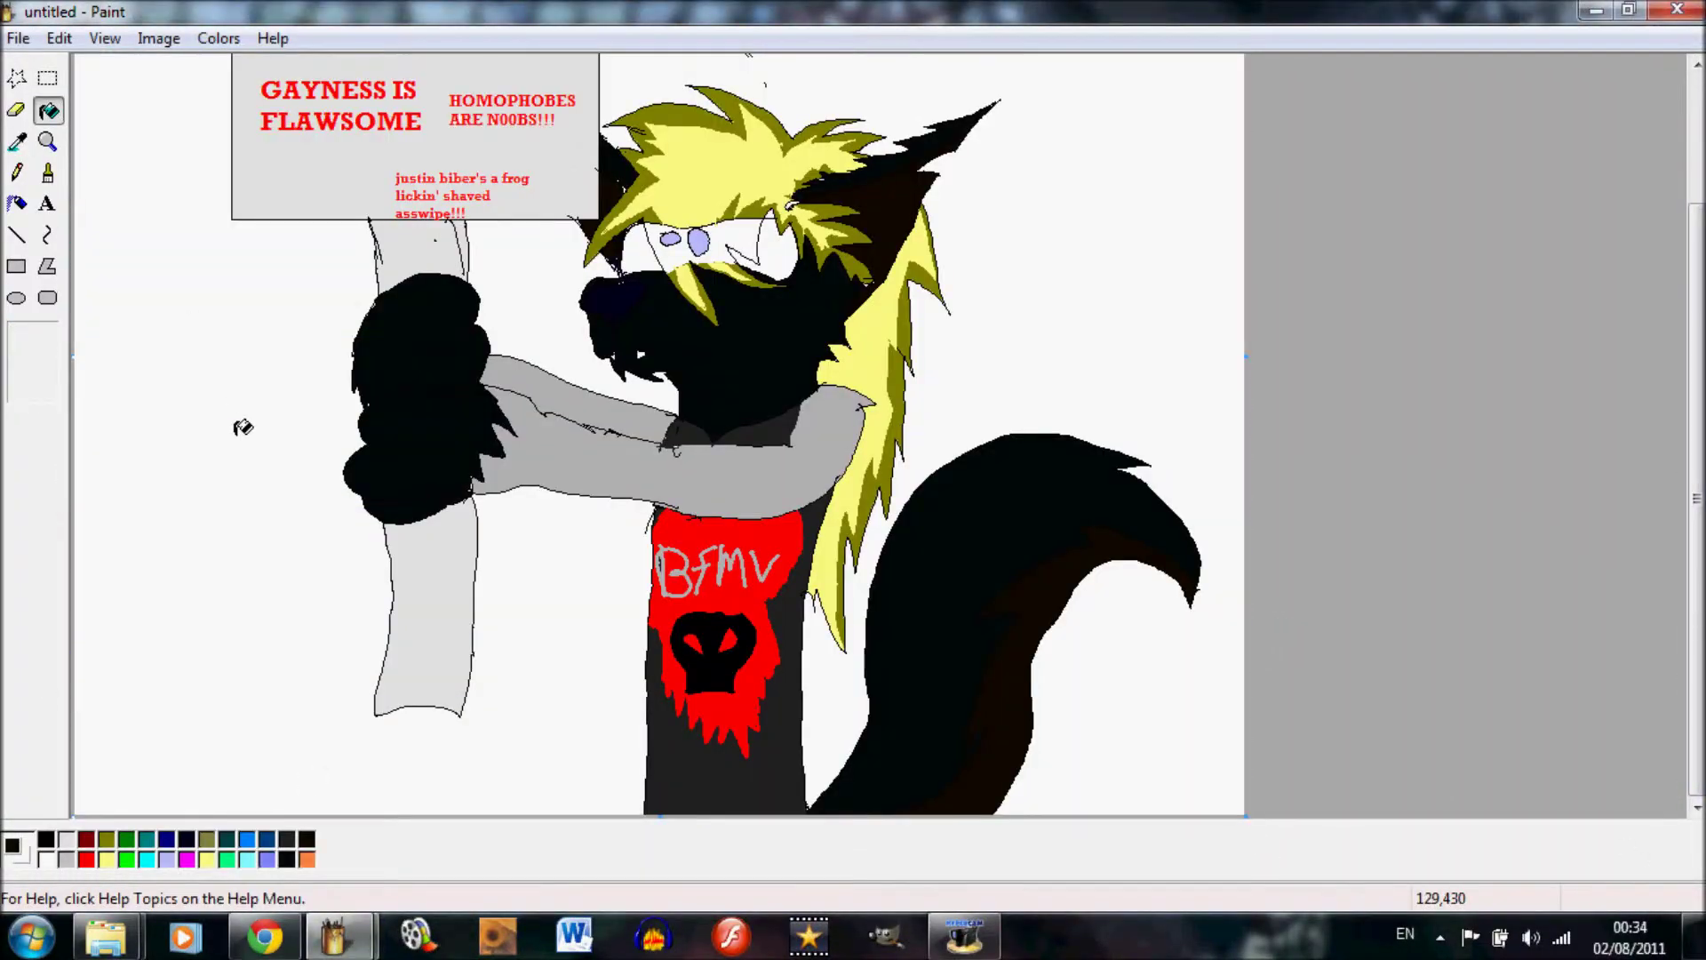
Fill the character's eye area with light grey and copy the entire drawing.
{"action": "left_click", "coordinate": [67, 858]}
{"action": "left_click", "coordinate": [639, 252]}
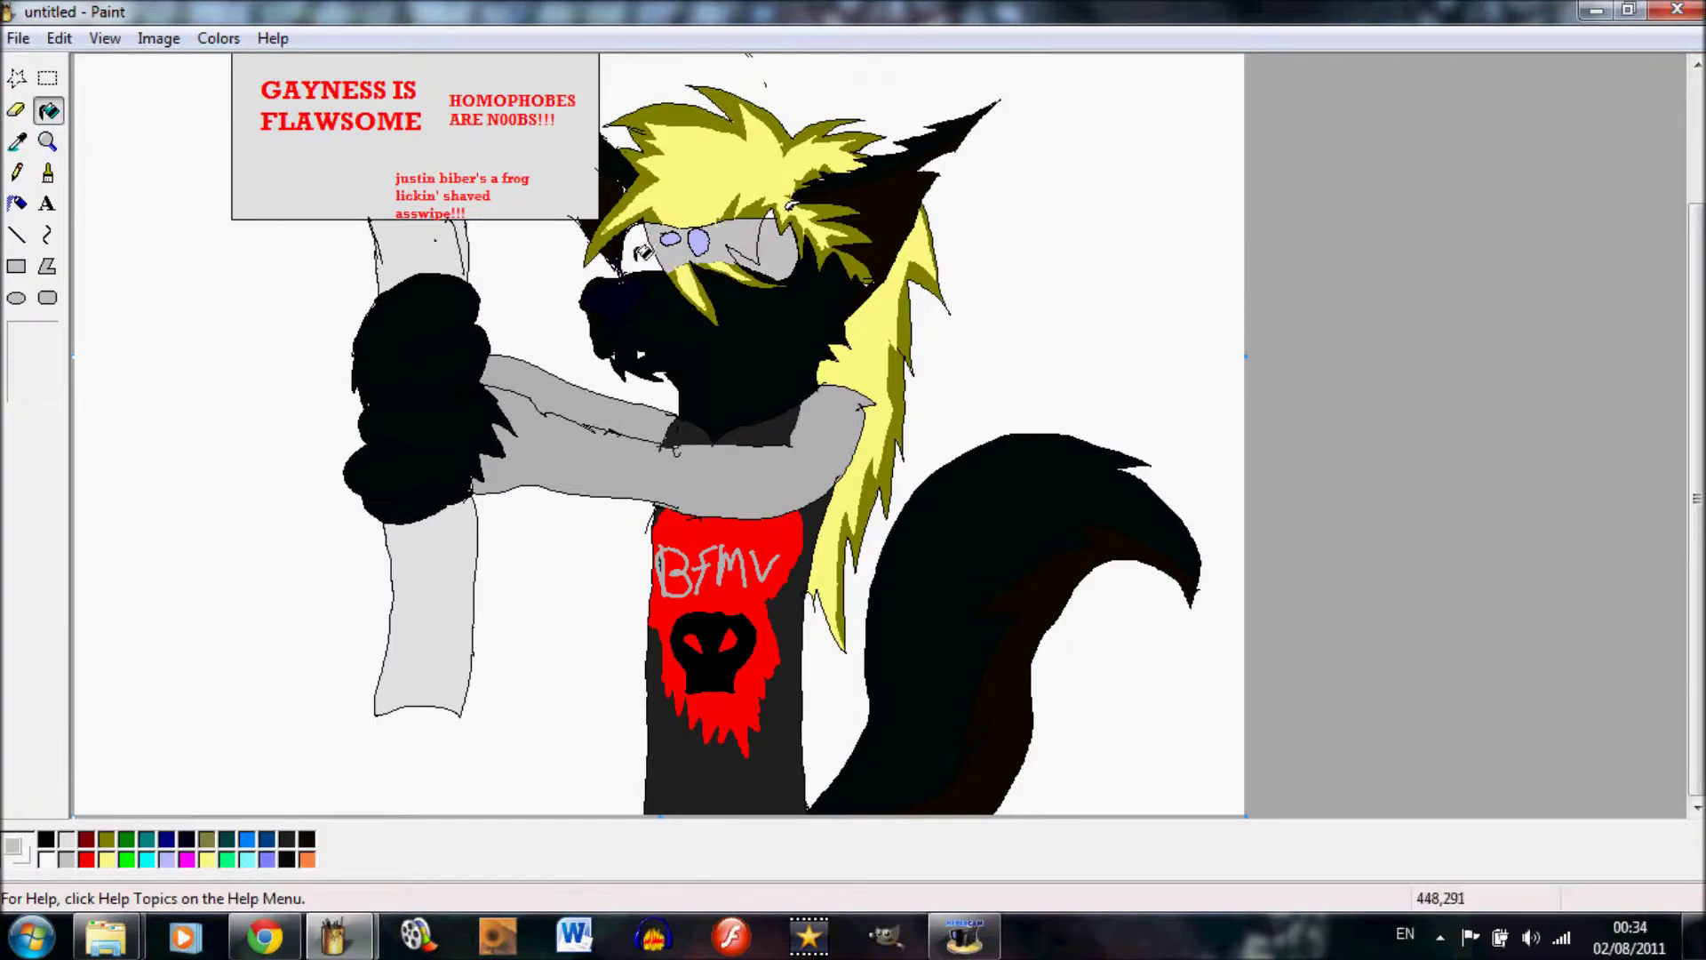
{"action": "key", "text": "ctrl+a"}
{"action": "left_click", "coordinate": [60, 38]}
{"action": "left_click", "coordinate": [89, 156]}
Paste the drawing with a transparent background onto the rainbow swirl canvas and position it.
{"action": "left_click", "coordinate": [340, 936]}
{"action": "left_click", "coordinate": [464, 860]}
{"action": "left_click", "coordinate": [60, 38]}
{"action": "left_click", "coordinate": [89, 184]}
{"action": "left_click_drag", "start_coordinate": [750, 488], "coordinate": [713, 452]}
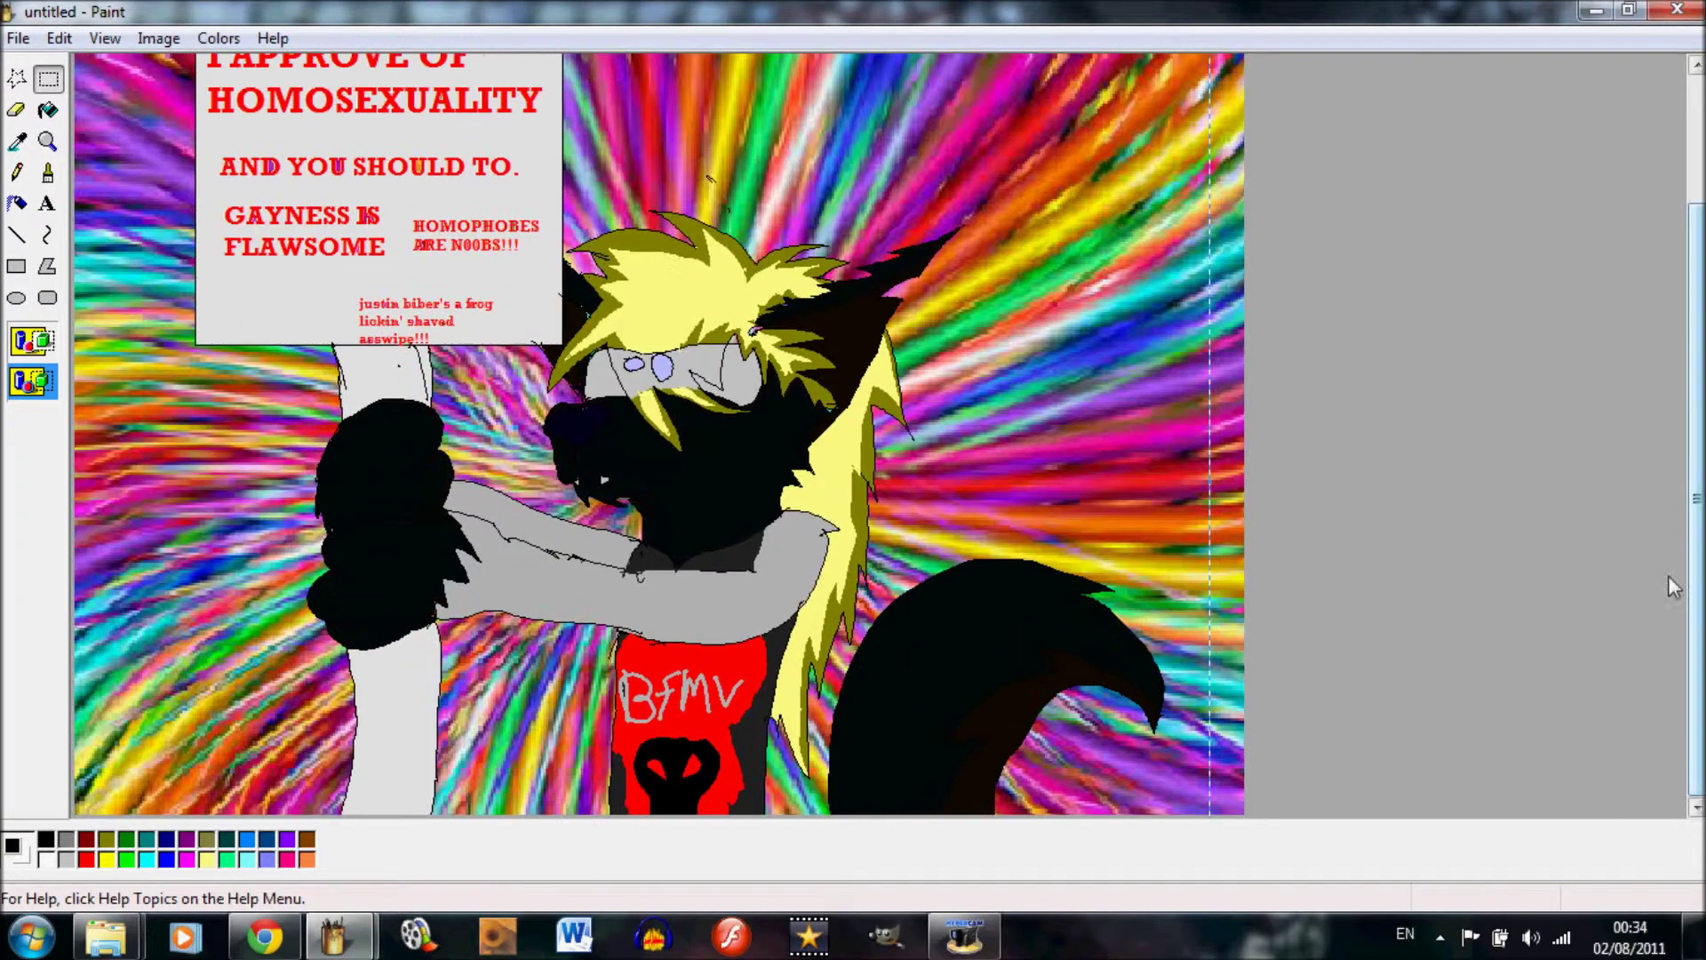
Move the pasted drawing to the upper part of the rainbow canvas and deselect it.
{"action": "left_click_drag", "start_coordinate": [1674, 587], "coordinate": [1676, 565]}
{"action": "left_click_drag", "start_coordinate": [617, 589], "coordinate": [621, 536]}
{"action": "mouse_move", "coordinate": [1696, 480]}
{"action": "left_mouse_down"}
{"action": "mouse_move", "coordinate": [1696, 373]}
{"action": "mouse_move", "coordinate": [1695, 500]}
{"action": "left_mouse_up"}
{"action": "left_click_drag", "start_coordinate": [811, 555], "coordinate": [807, 499]}
{"action": "left_click_drag", "start_coordinate": [1695, 500], "coordinate": [1696, 373]}
{"action": "left_click", "coordinate": [1447, 479]}
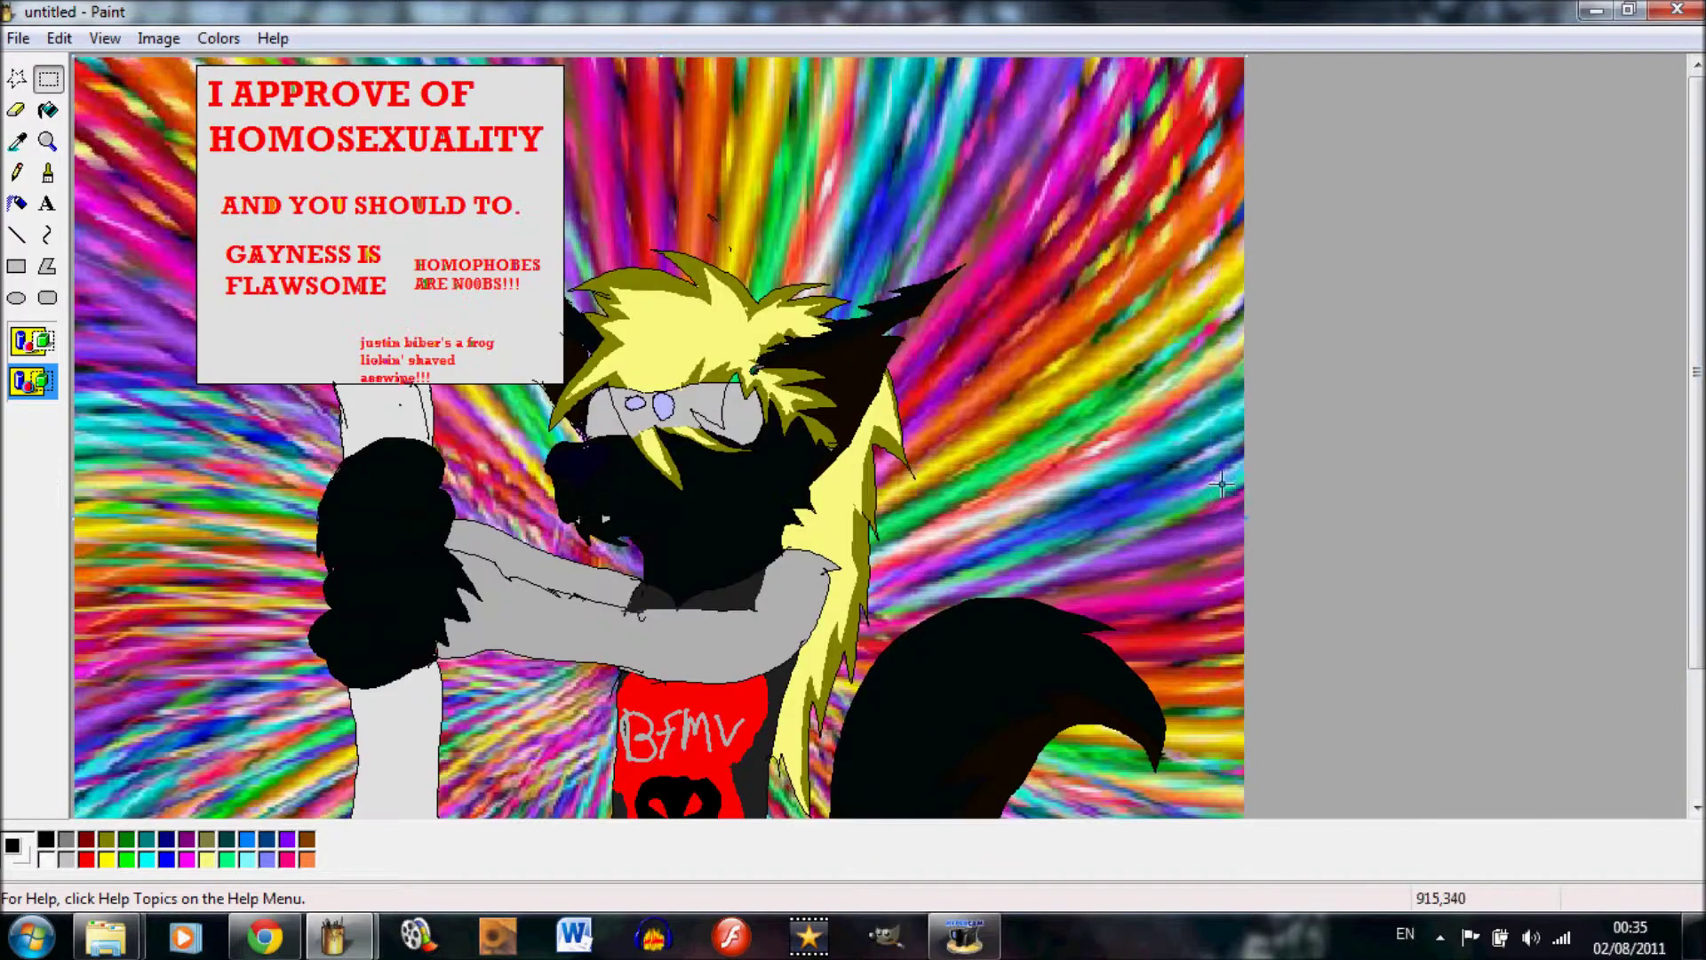
Switch to the original drawing and erase the background beside the protest sign with off-white using the largest eraser.
{"action": "mouse_move", "coordinate": [334, 938]}
{"action": "left_click", "coordinate": [193, 761]}
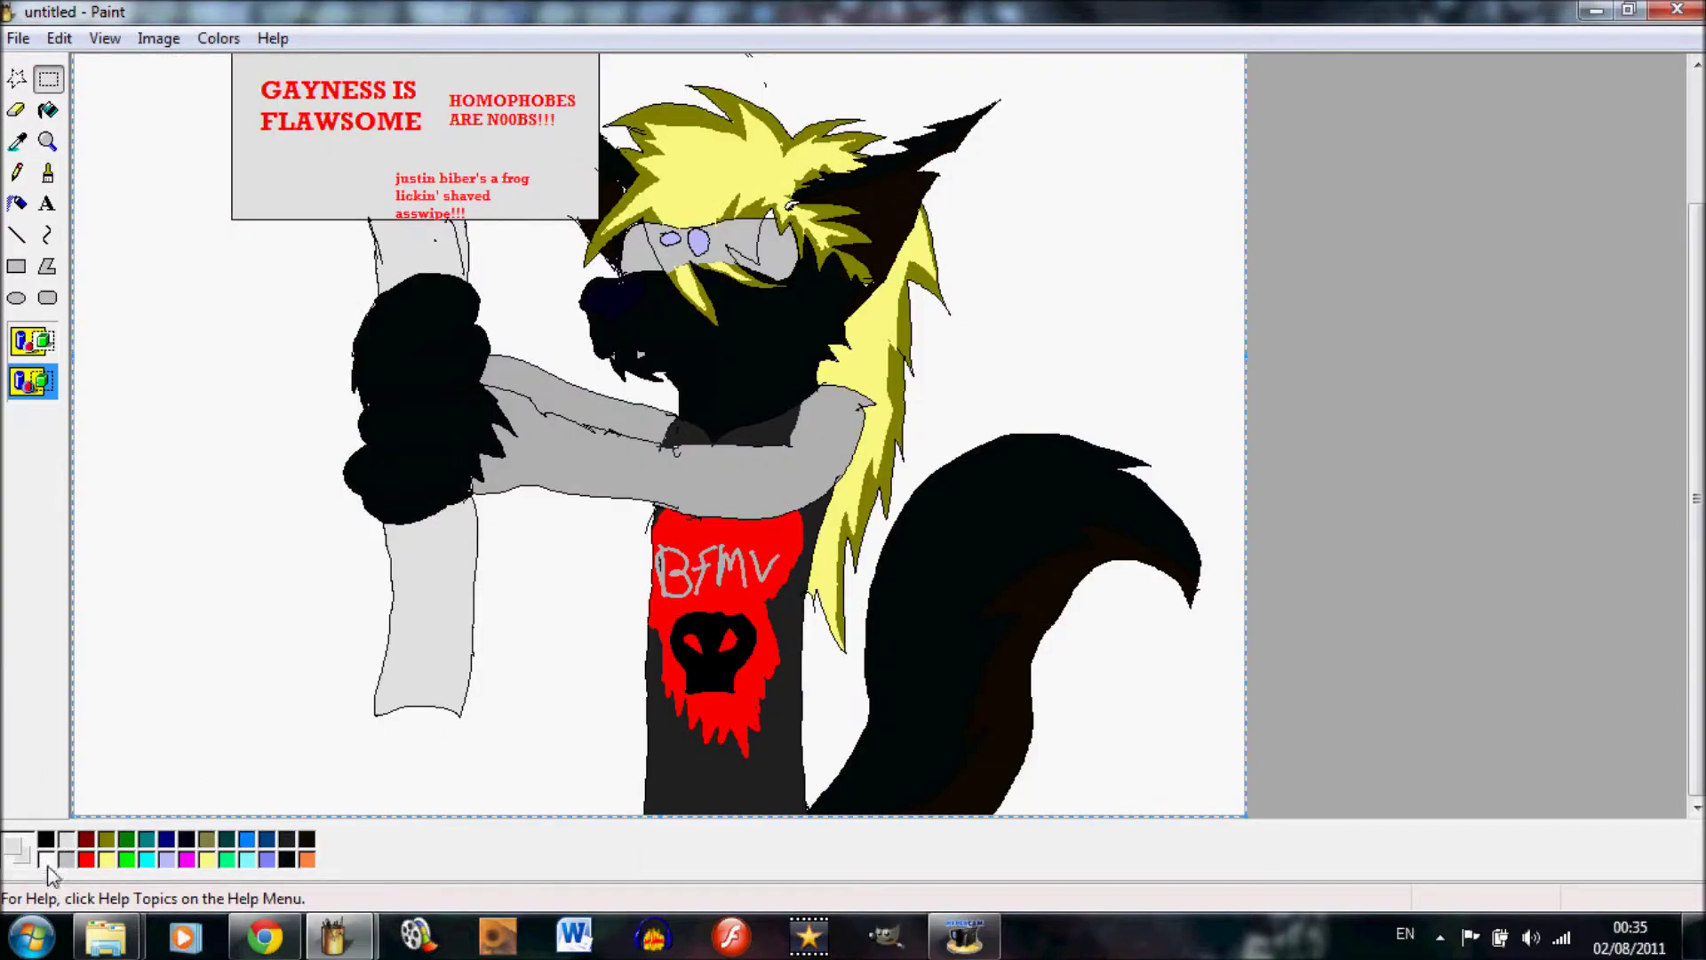
{"action": "left_click", "coordinate": [16, 110]}
{"action": "scroll", "coordinate": [168, 179], "scroll_direction": "up", "scroll_amount": 2}
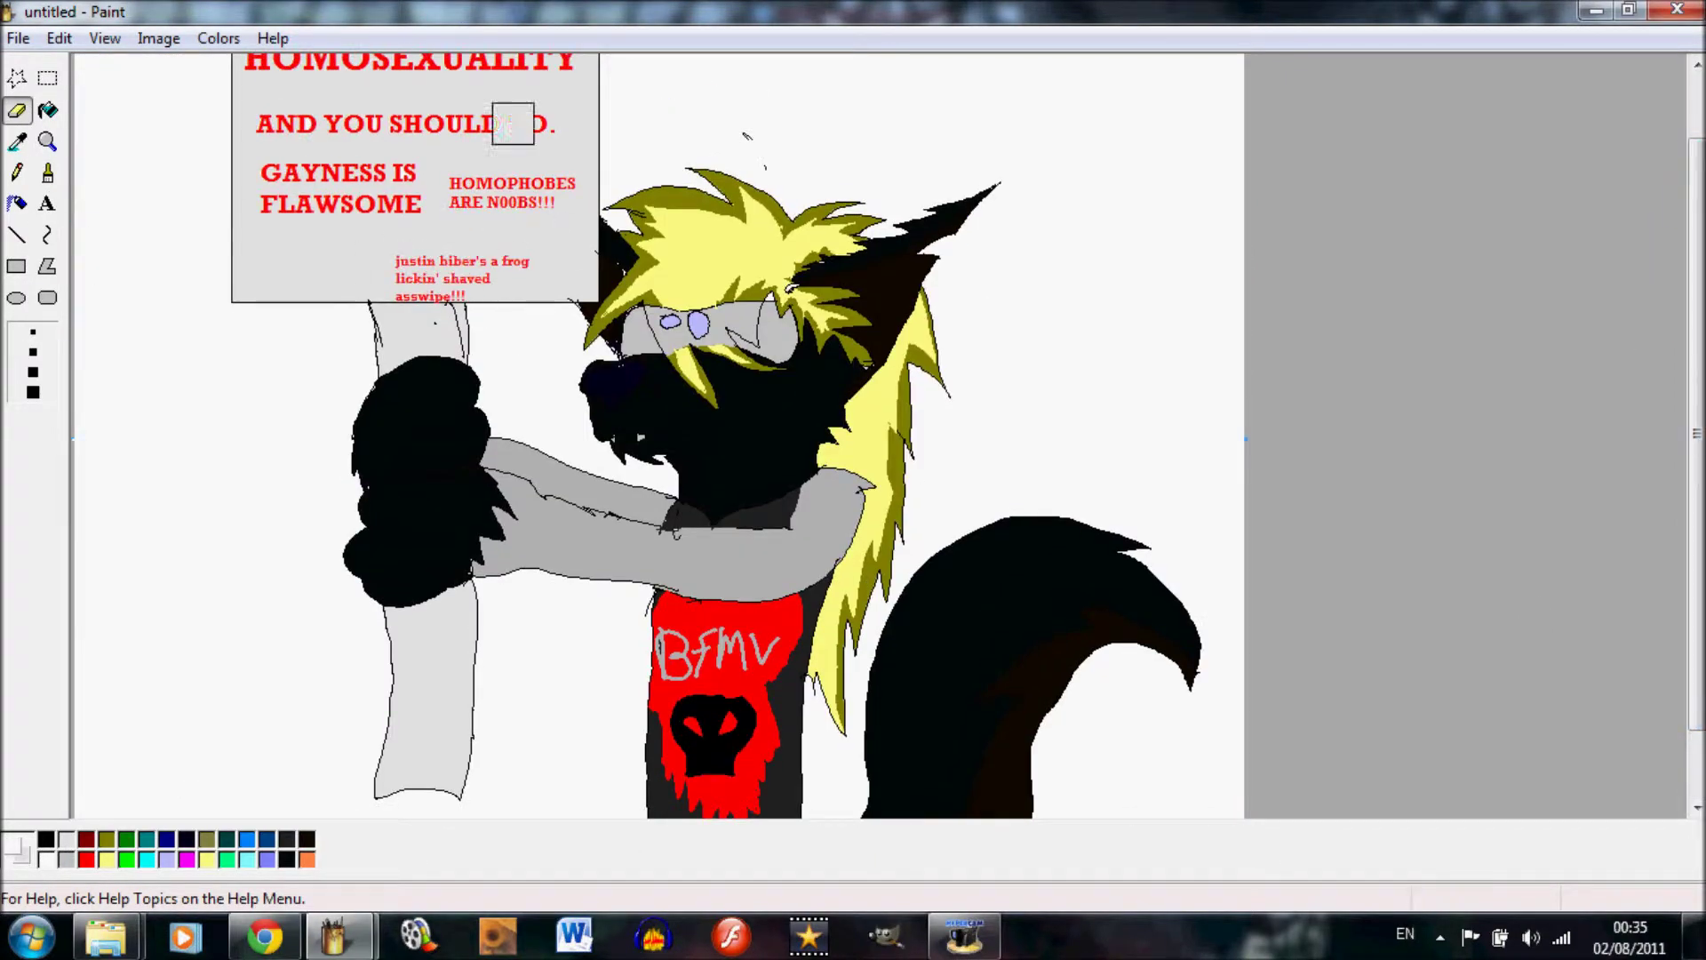
{"action": "scroll", "coordinate": [1101, 213], "scroll_direction": "up", "scroll_amount": 1}
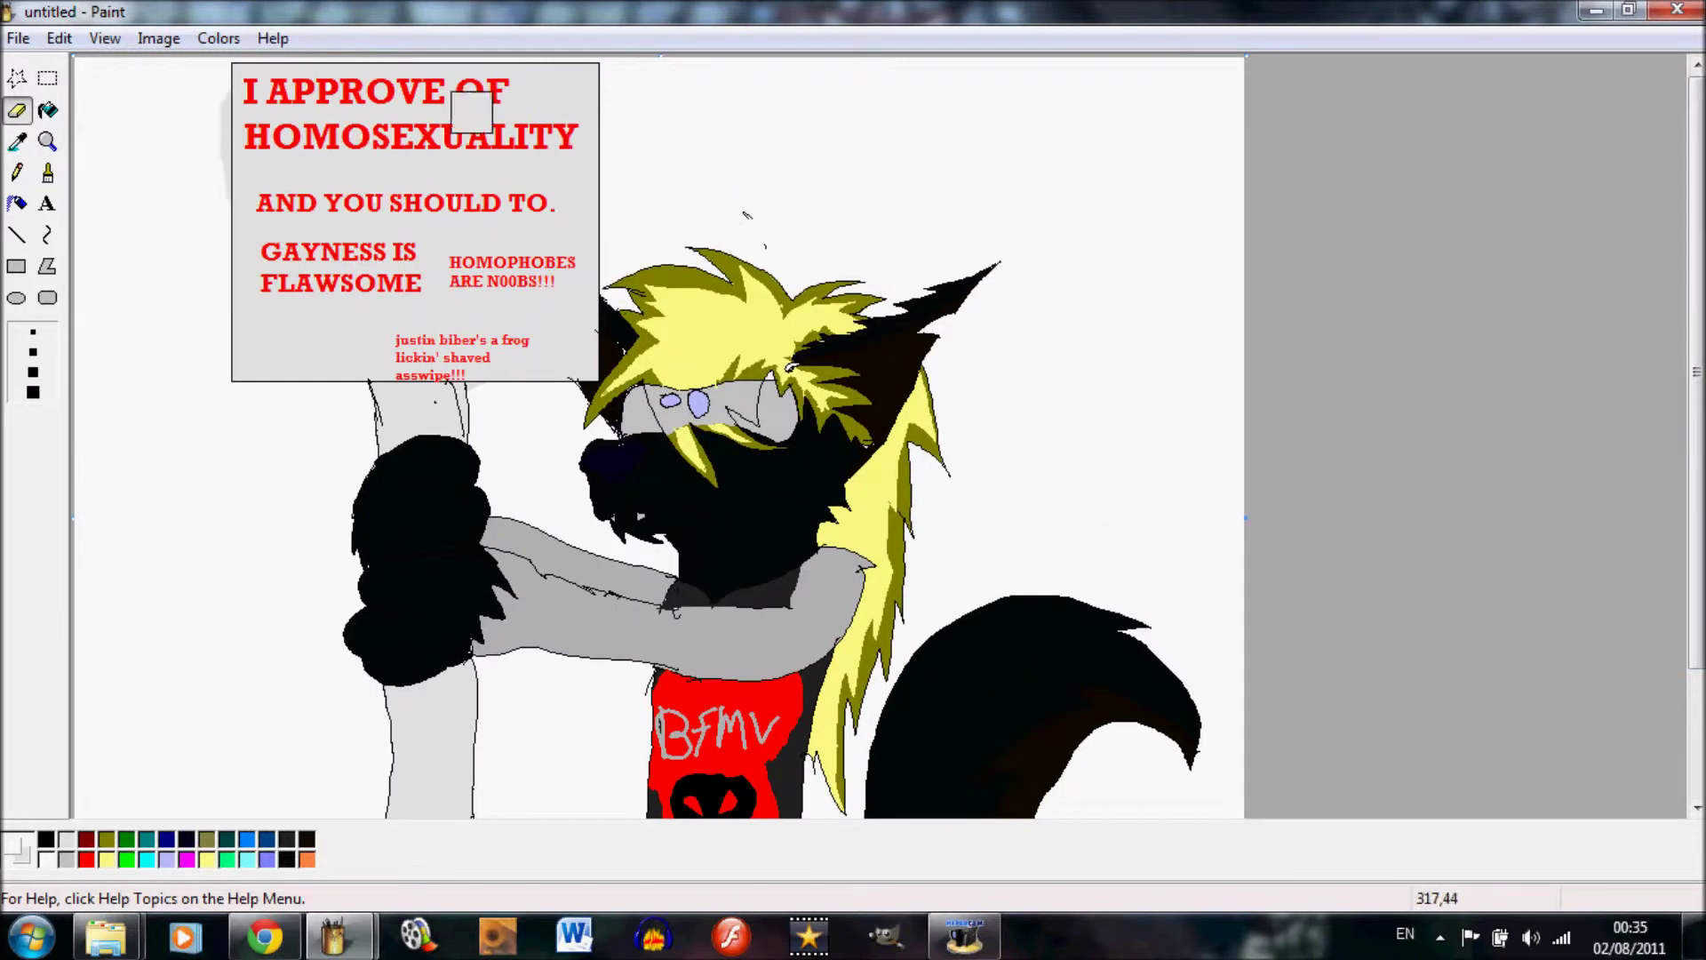
Copy the entire drawing, try pasting it onto the rainbow swirl canvas and undo the paste.
{"action": "left_click", "coordinate": [58, 39]}
{"action": "left_click", "coordinate": [80, 240]}
{"action": "mouse_move", "coordinate": [373, 947]}
{"action": "left_click", "coordinate": [477, 818]}
{"action": "left_click", "coordinate": [58, 38]}
{"action": "left_click", "coordinate": [105, 181]}
{"action": "key", "text": "ctrl+z"}
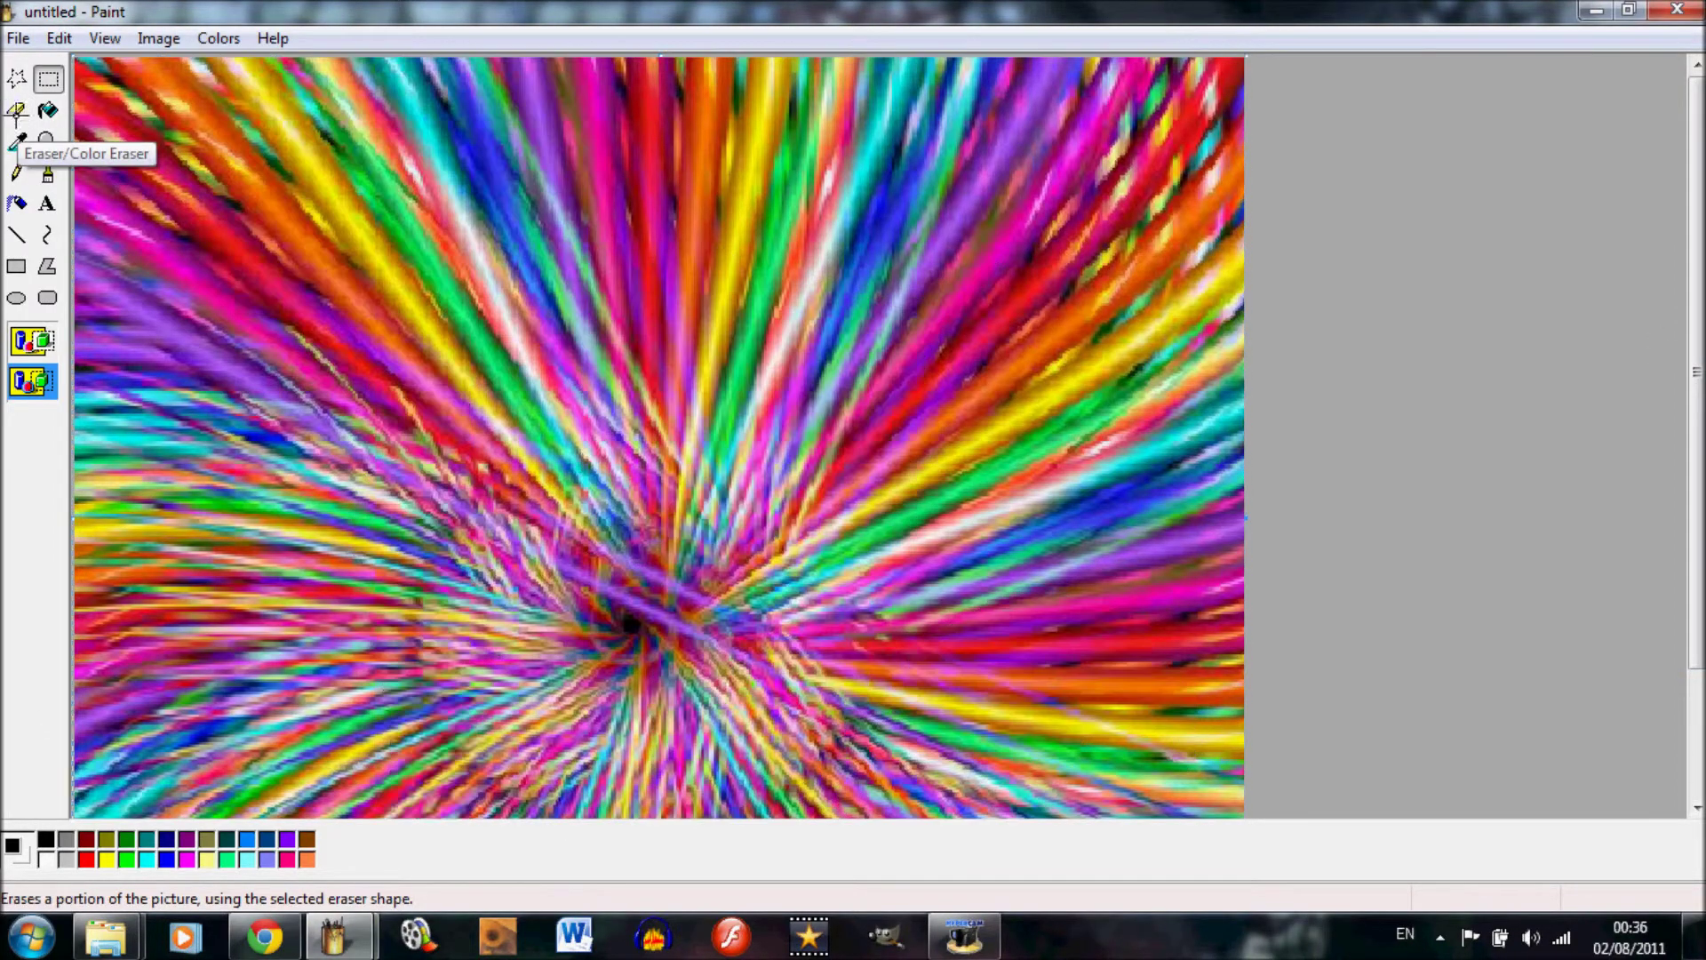
Return to the original drawing and fill the smudged background patch beside the sign's left edge.
{"action": "left_click", "coordinate": [206, 818]}
{"action": "left_click", "coordinate": [48, 110]}
{"action": "left_click", "coordinate": [225, 142]}
Copy the cleaned-up drawing, try pasting it onto the rainbow swirl again and undo that paste.
{"action": "left_click", "coordinate": [59, 38]}
{"action": "left_click", "coordinate": [76, 242]}
{"action": "key", "text": "ctrl+c"}
{"action": "left_click", "coordinate": [477, 818]}
{"action": "left_click", "coordinate": [59, 38]}
{"action": "left_click", "coordinate": [104, 181]}
{"action": "key", "text": "ctrl+z"}
Touch up the original drawing's background with the Fill tool and paste the whole drawing transparently onto the rainbow swirl canvas.
{"action": "left_click", "coordinate": [205, 817]}
{"action": "left_click", "coordinate": [48, 110]}
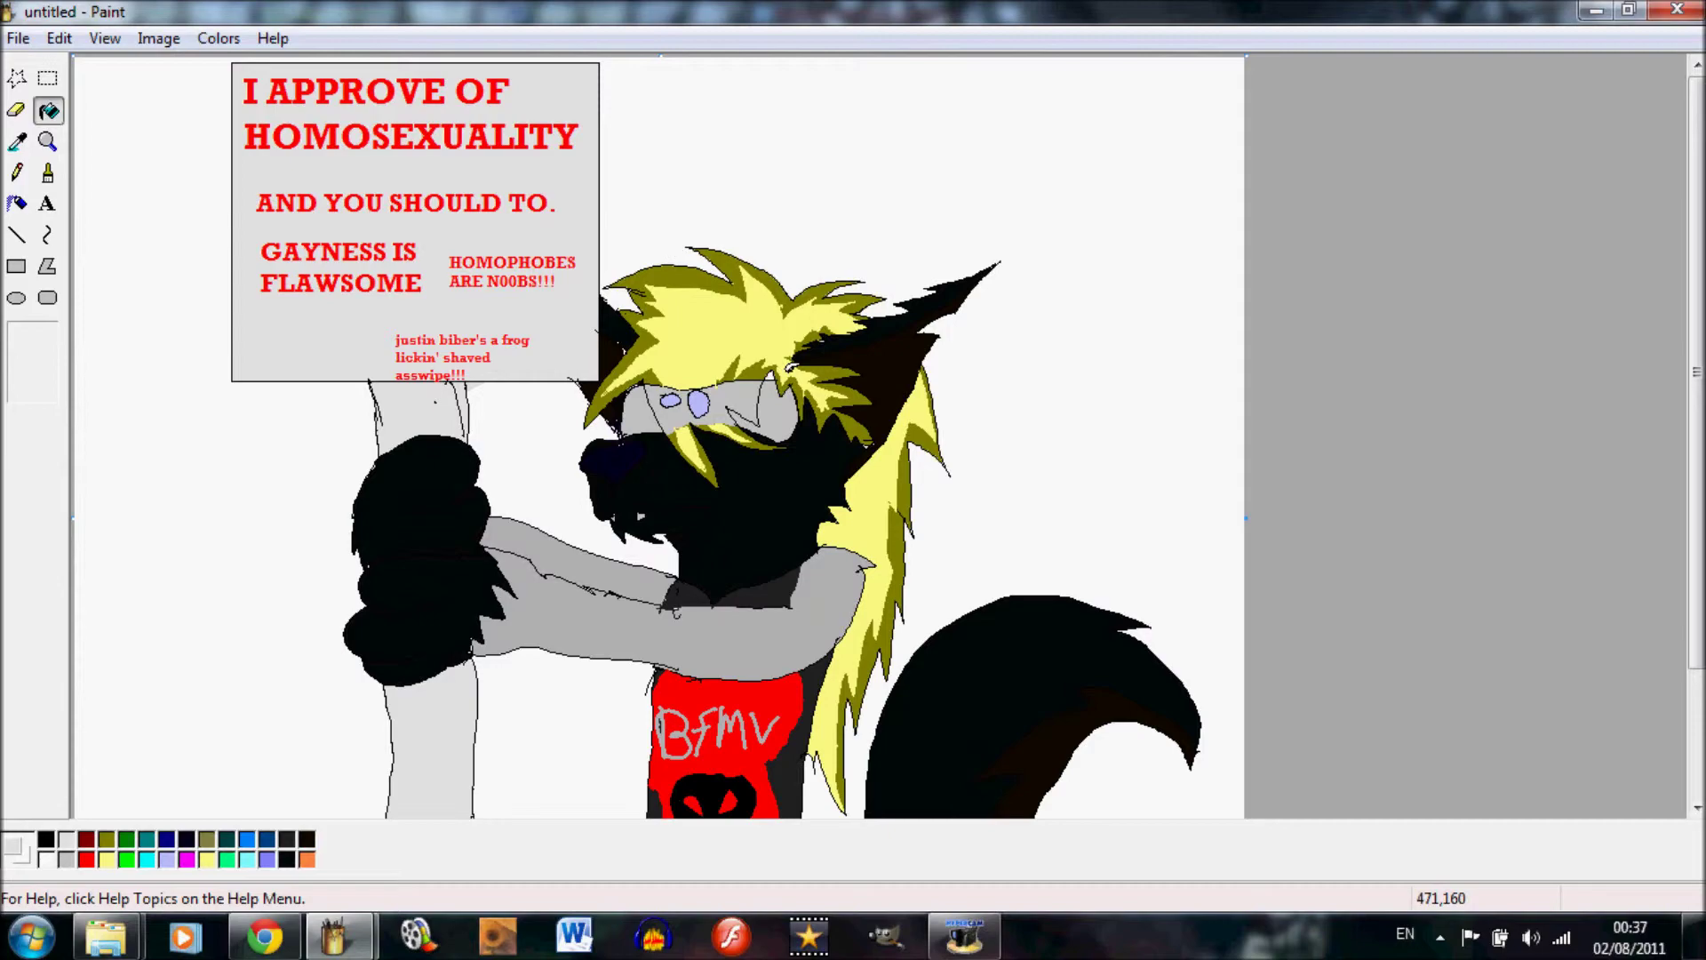
{"action": "left_click", "coordinate": [58, 38]}
{"action": "left_click", "coordinate": [78, 236]}
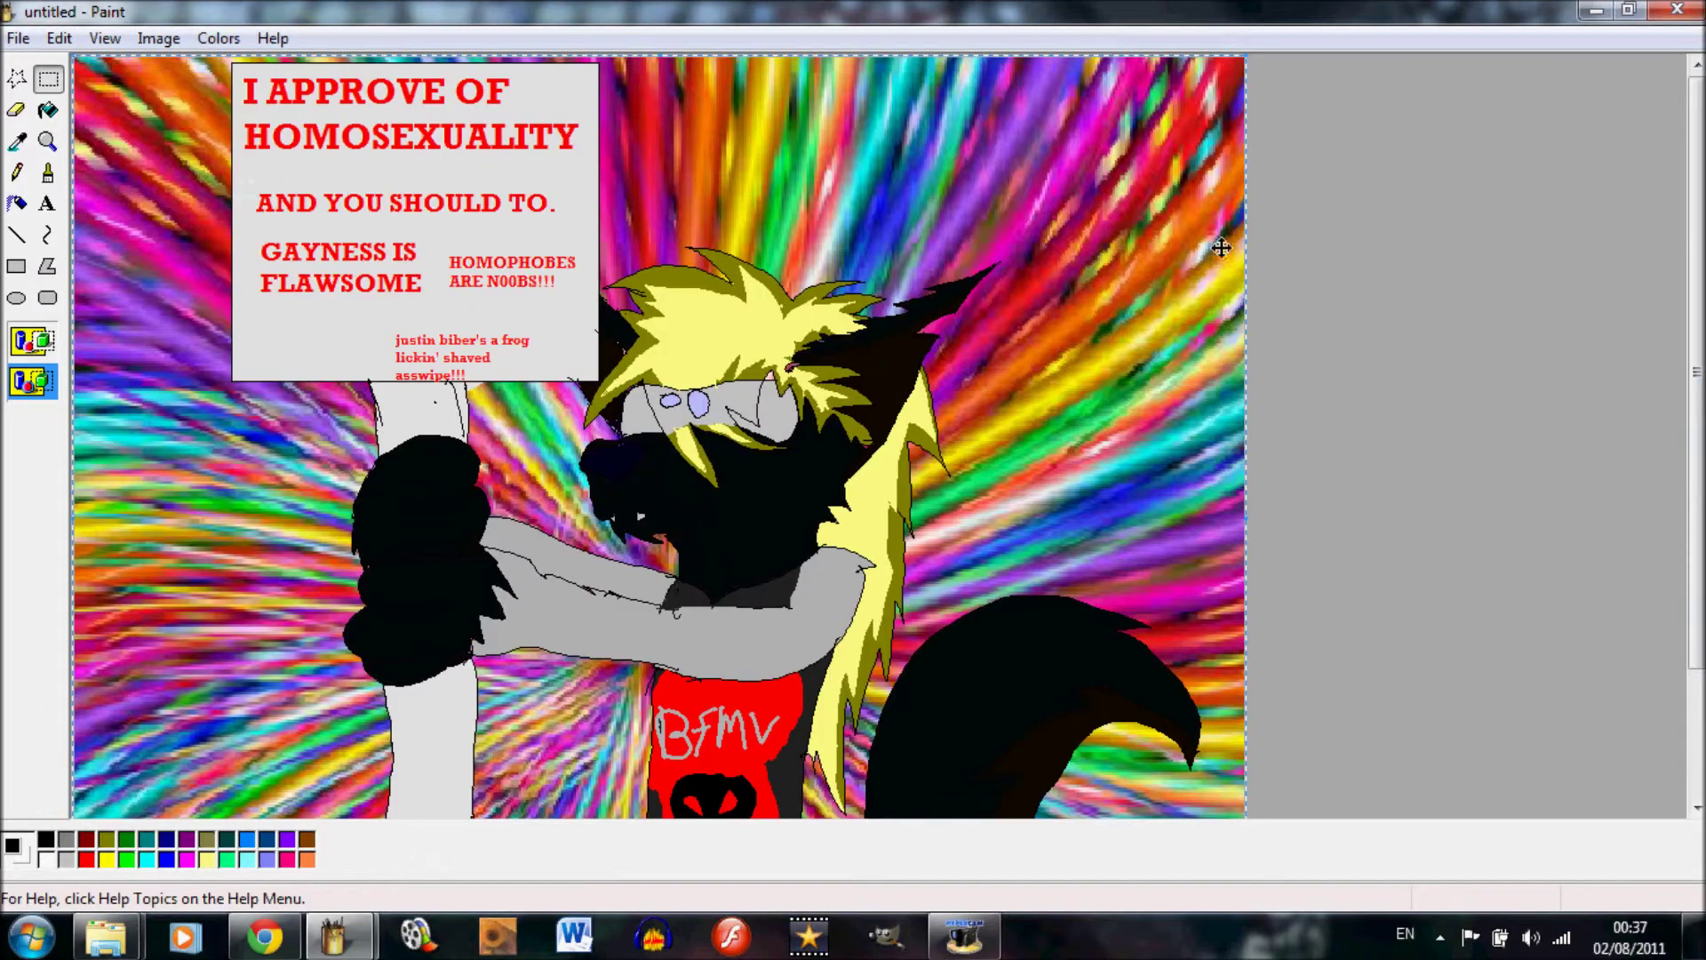
Fill the character's grey eye area with white.
{"action": "left_click", "coordinate": [46, 860]}
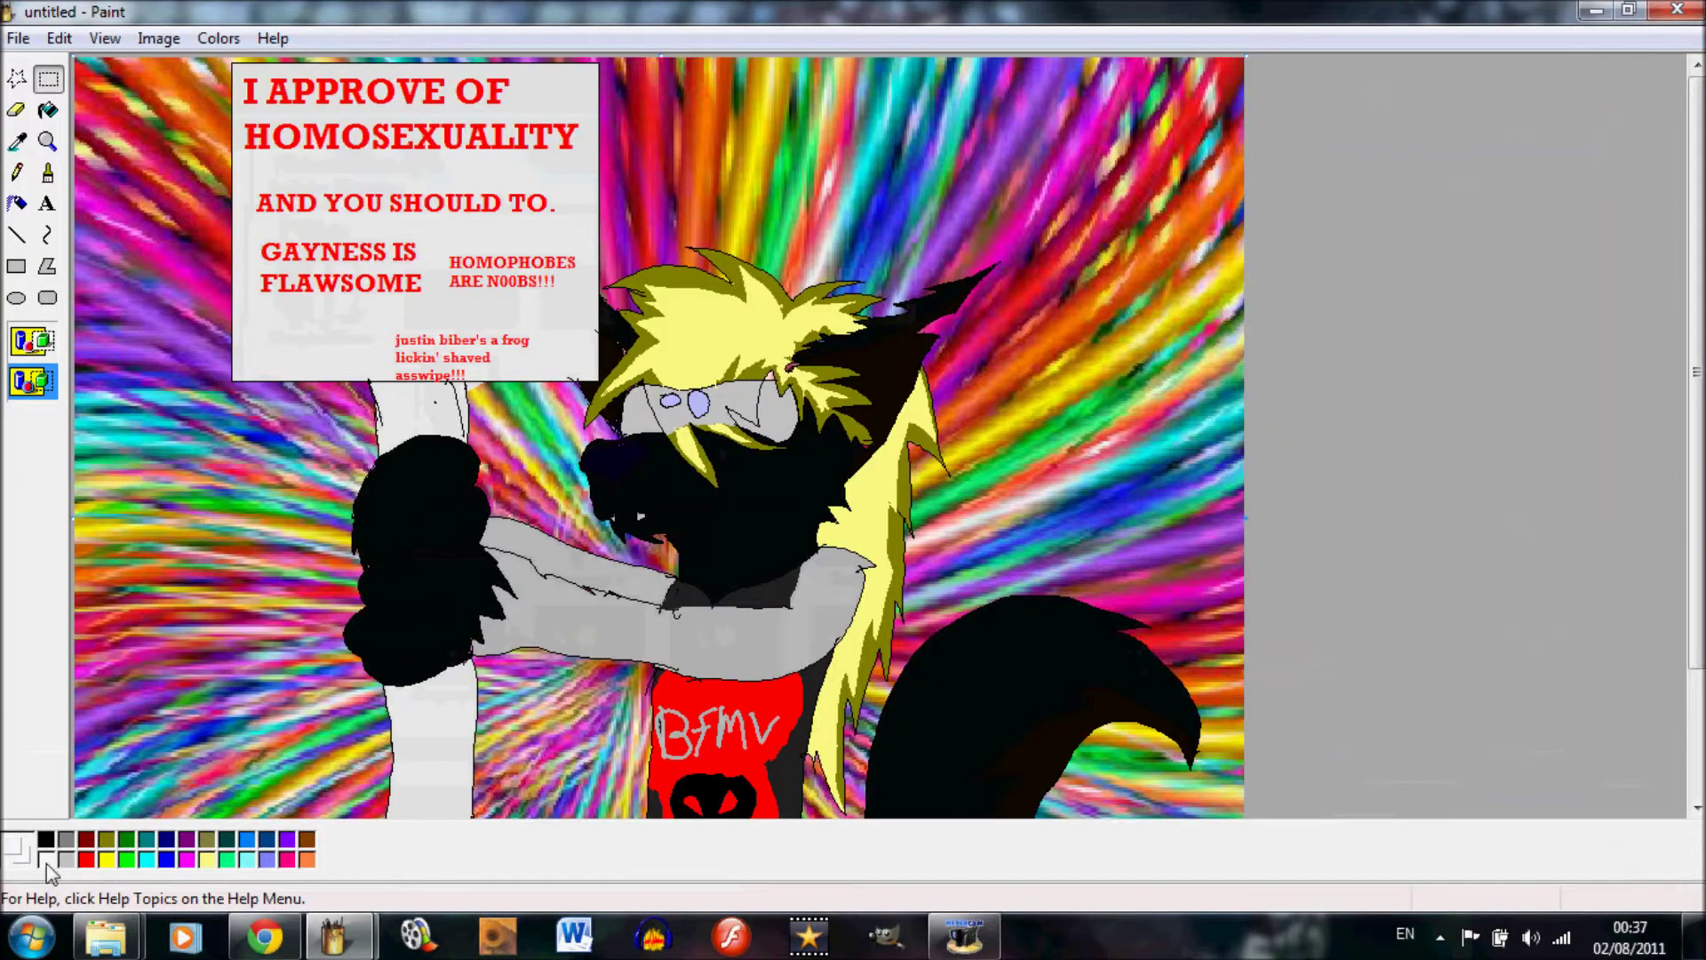
{"action": "left_click", "coordinate": [48, 110]}
{"action": "left_click", "coordinate": [718, 405]}
Save the finished picture under a new file name beginning with "I".
{"action": "left_click", "coordinate": [18, 38]}
{"action": "left_click", "coordinate": [55, 147]}
{"action": "type", "text": "I"}
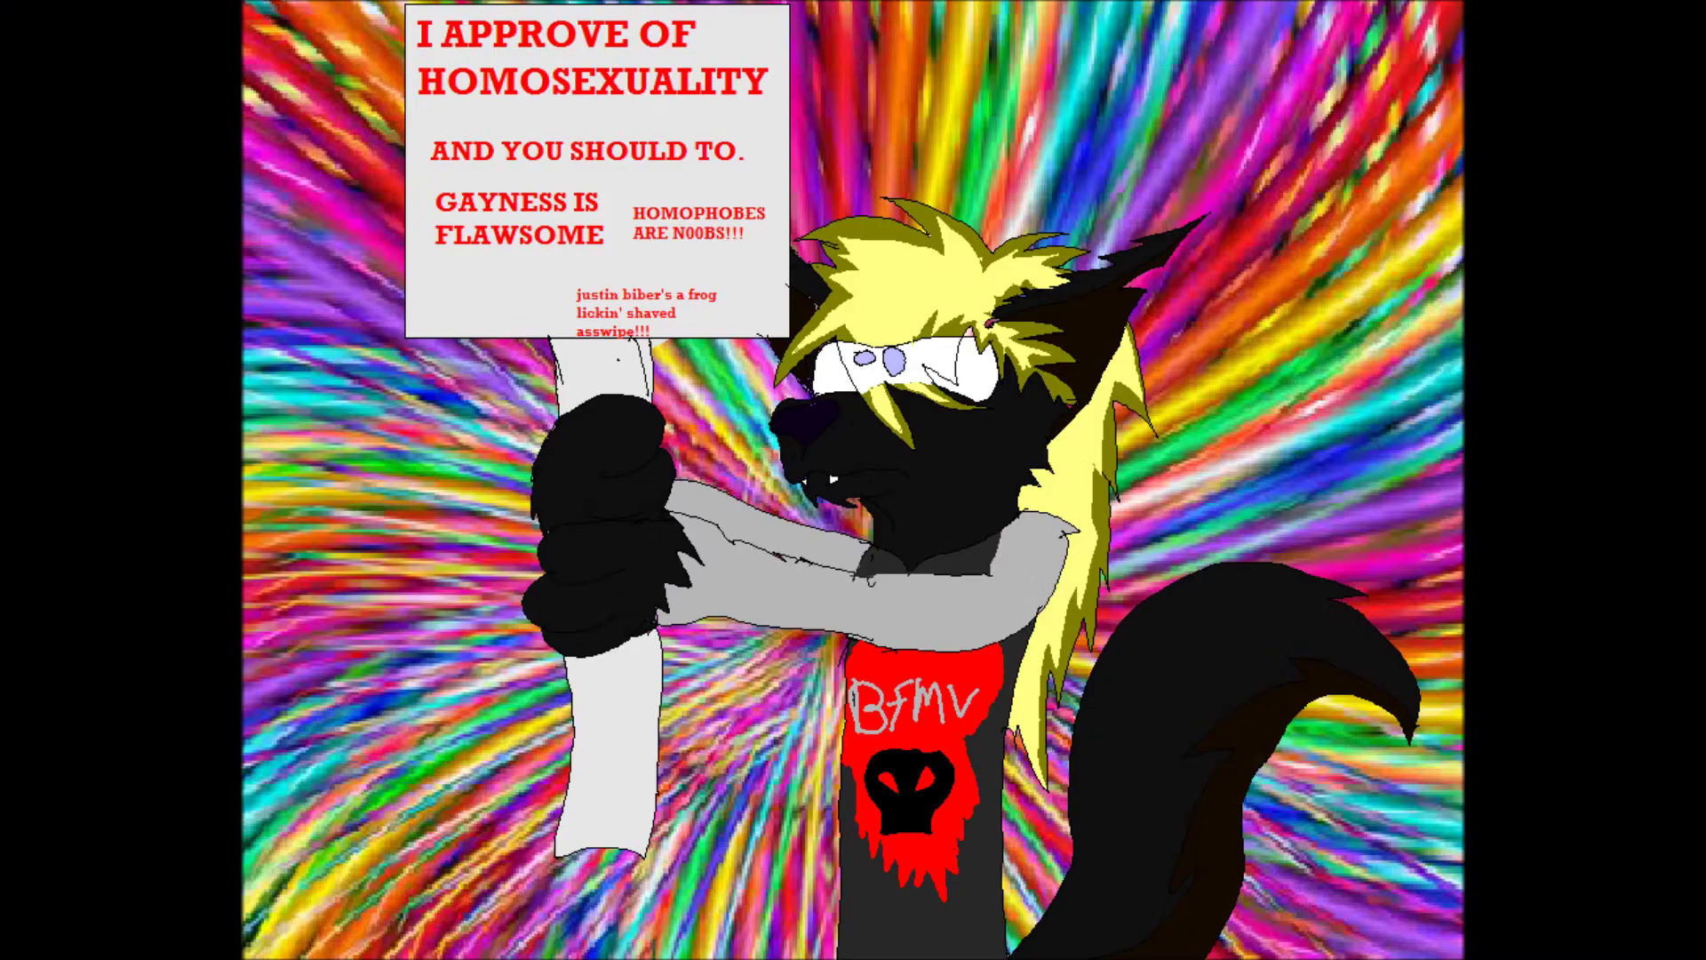